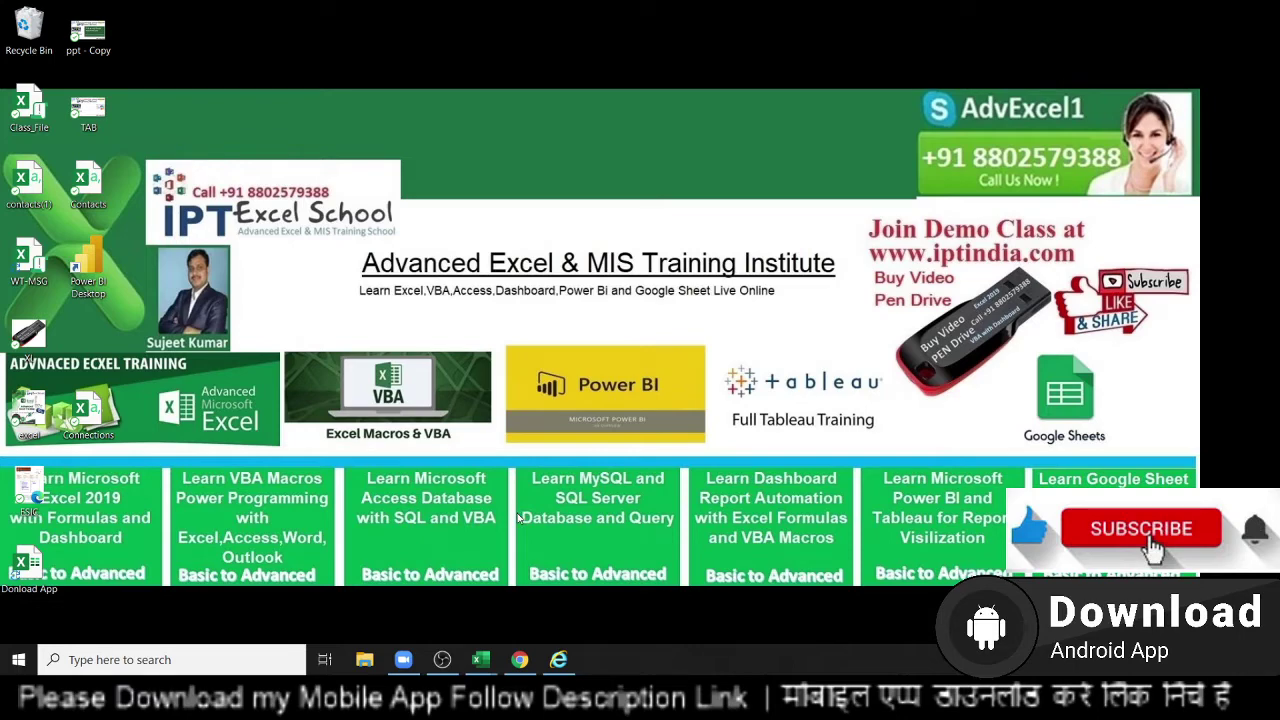
# Step: Bring back the contact page and clear the Name, Email and Mobile fields
pyautogui.moveTo(566, 668)
pyautogui.click(529, 621)
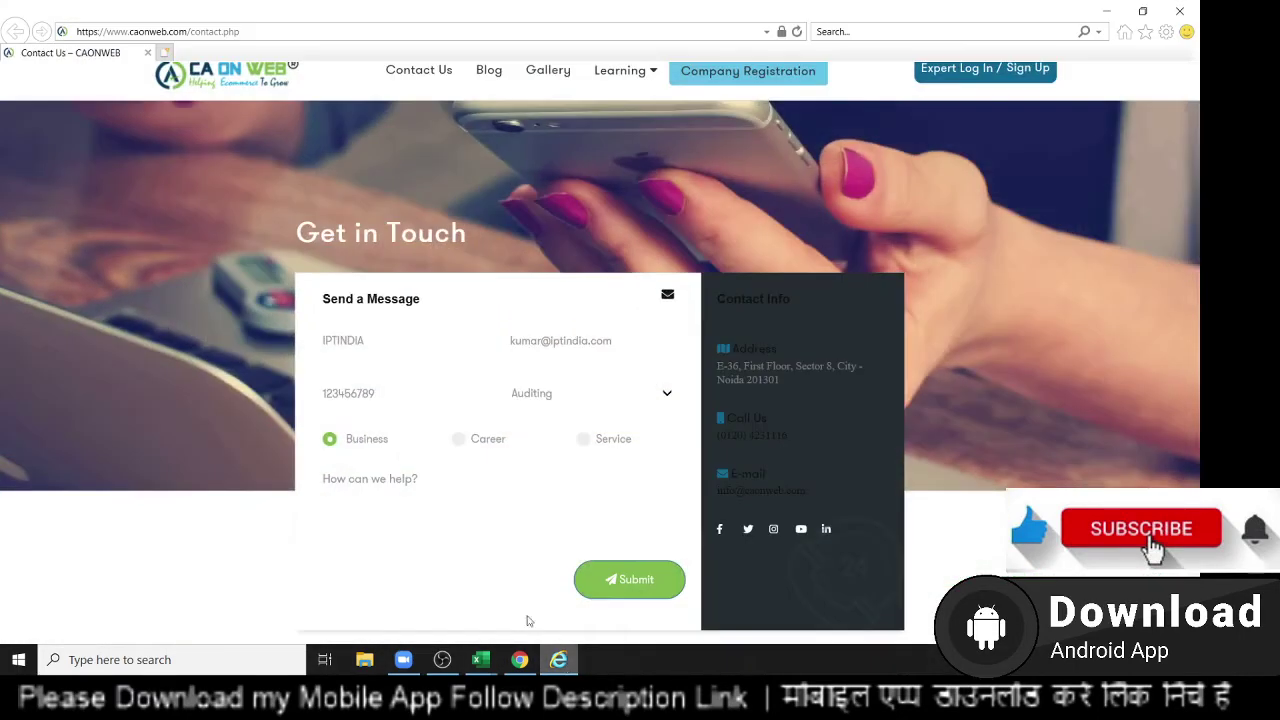
pyautogui.scroll(-2, 400, 449)
pyautogui.scroll(1, 400, 451)
pyautogui.click(350, 254)
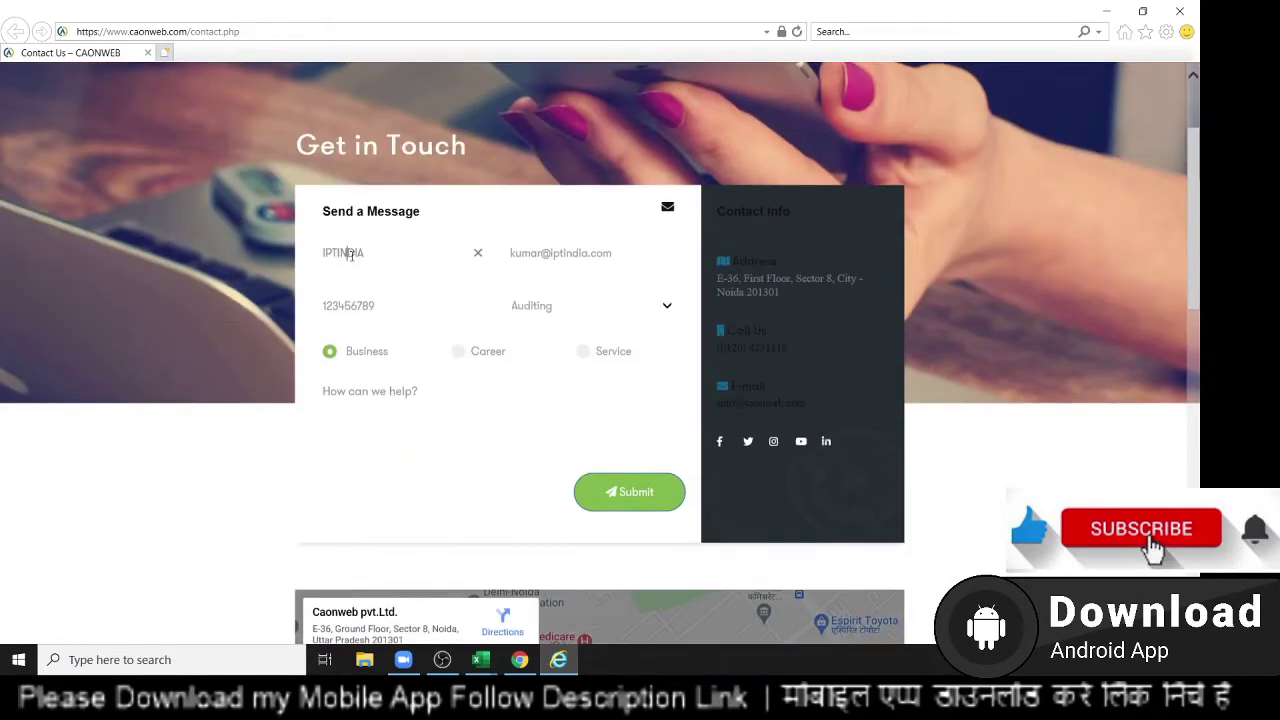
pyautogui.click(479, 254)
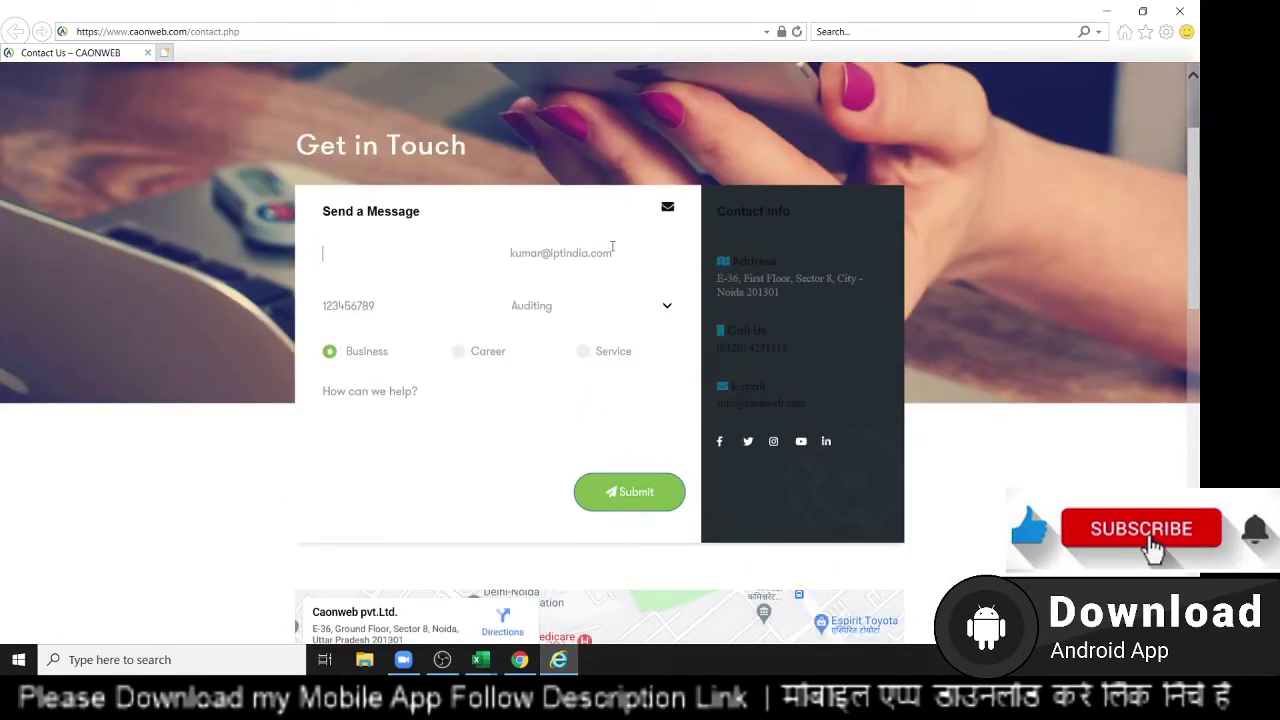
pyautogui.click(614, 252)
pyautogui.click(662, 253)
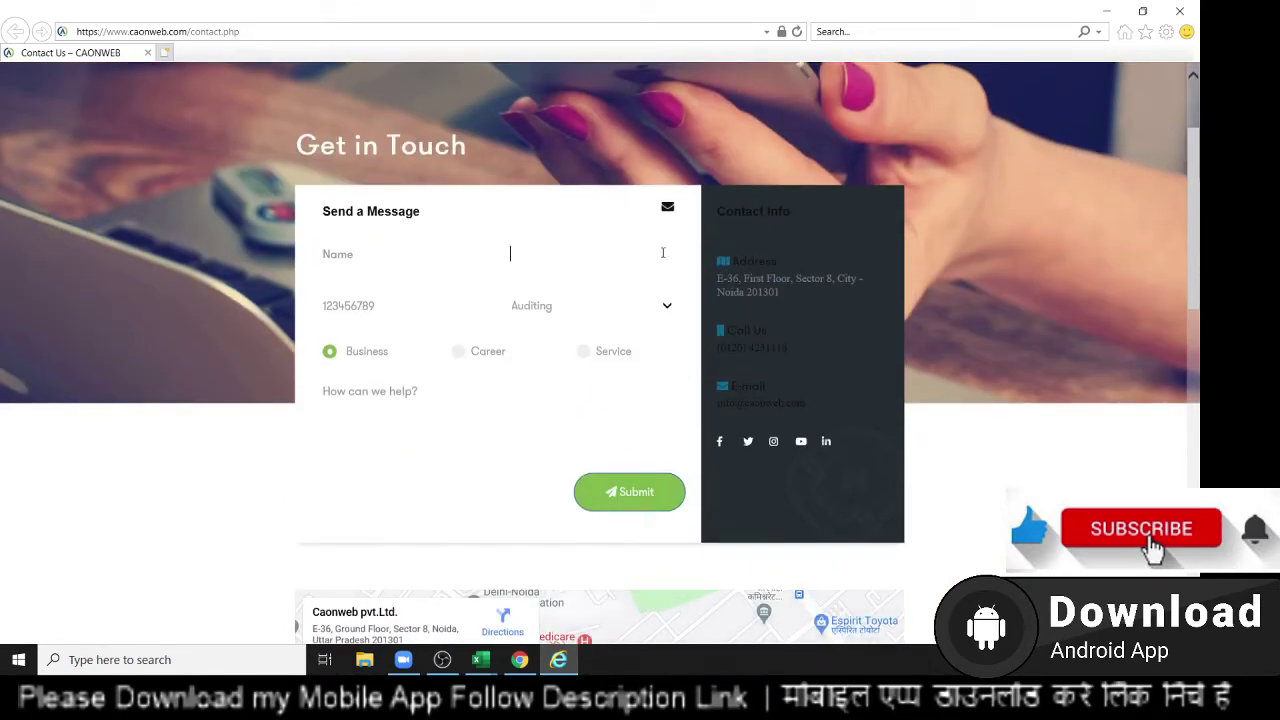
pyautogui.click(440, 306)
pyautogui.click(474, 307)
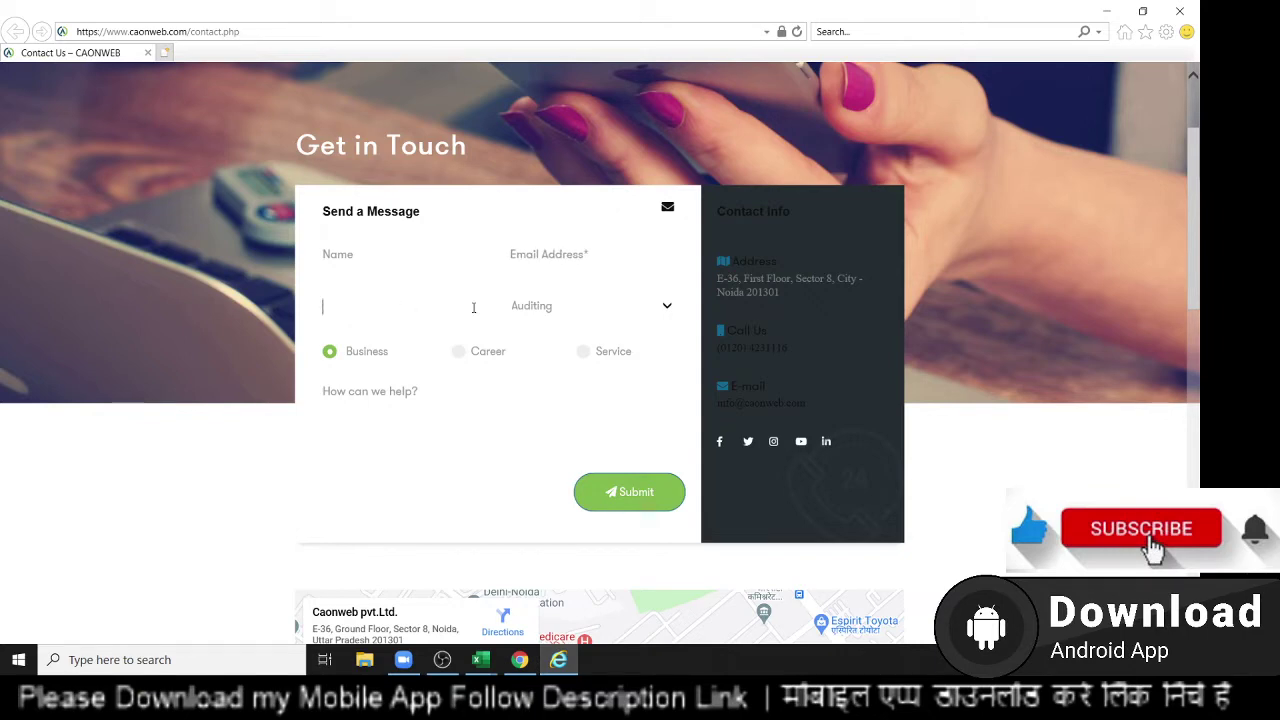
# Step: Keep Auditing as the service, leave the message box empty, and minimize the browser
pyautogui.click(618, 308)
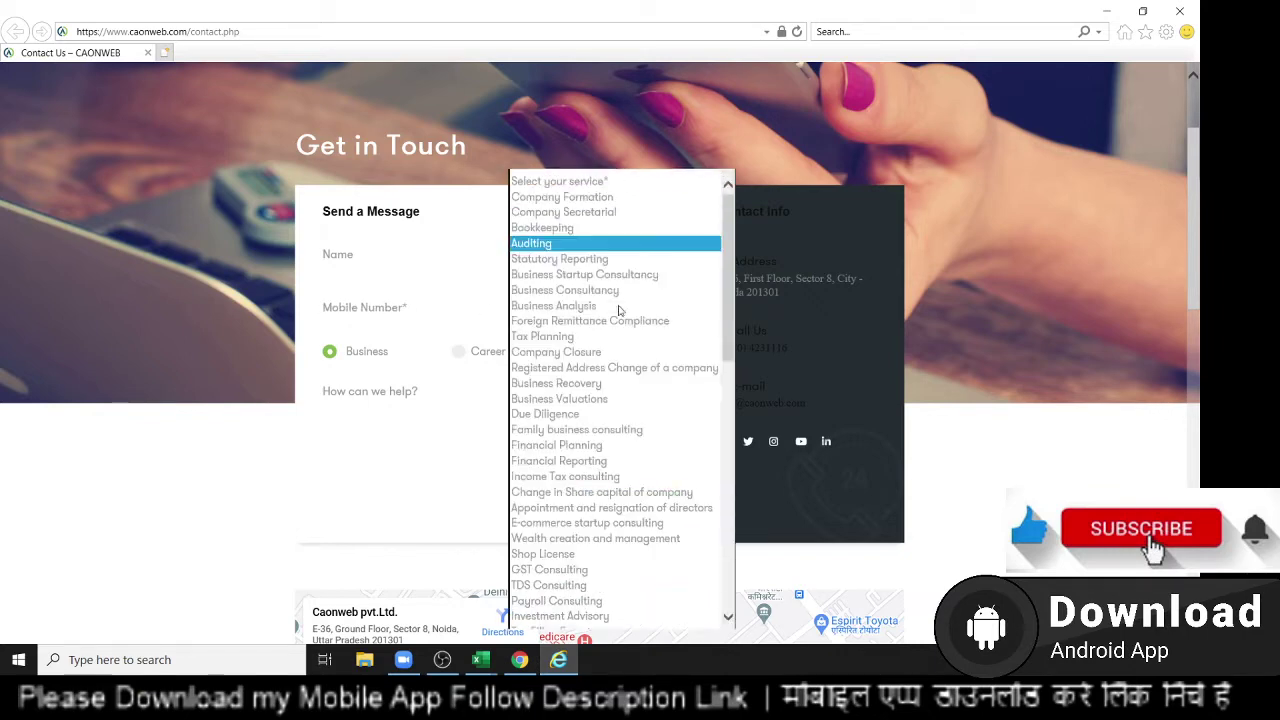
pyautogui.click(437, 337)
pyautogui.click(398, 376)
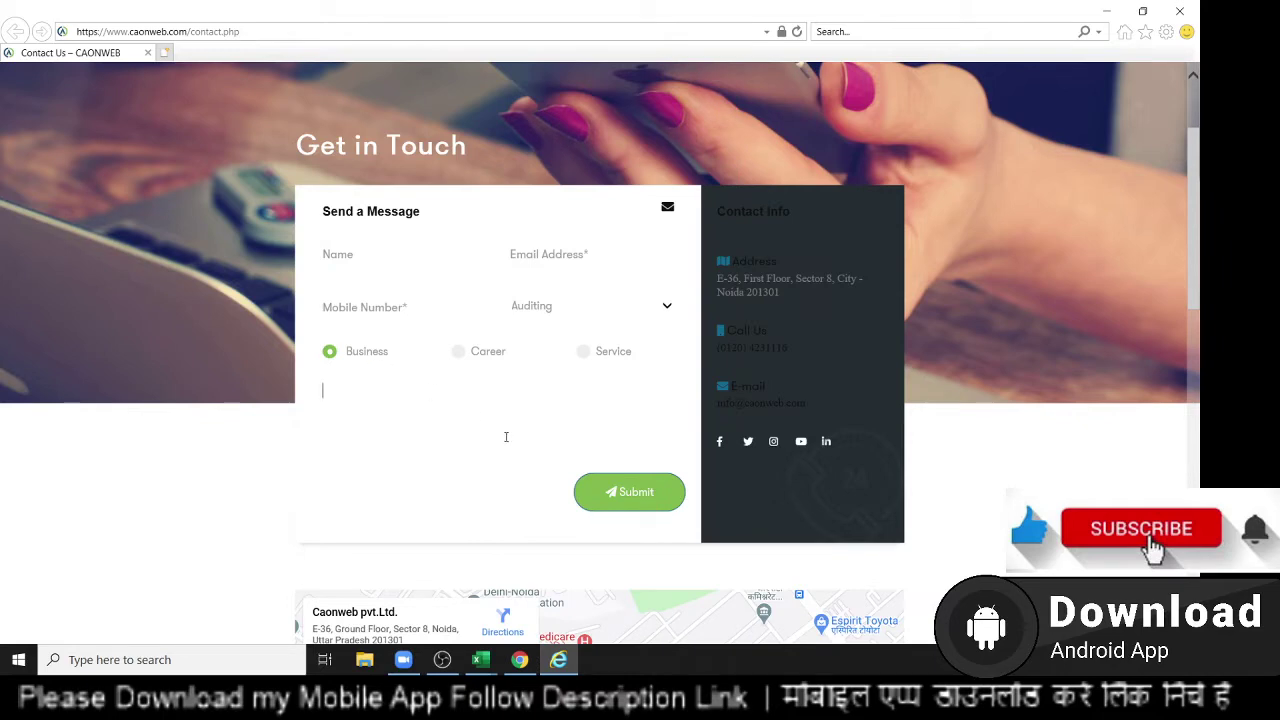
pyautogui.click(408, 487)
pyautogui.click(350, 393)
pyautogui.click(960, 305)
pyautogui.click(1108, 12)
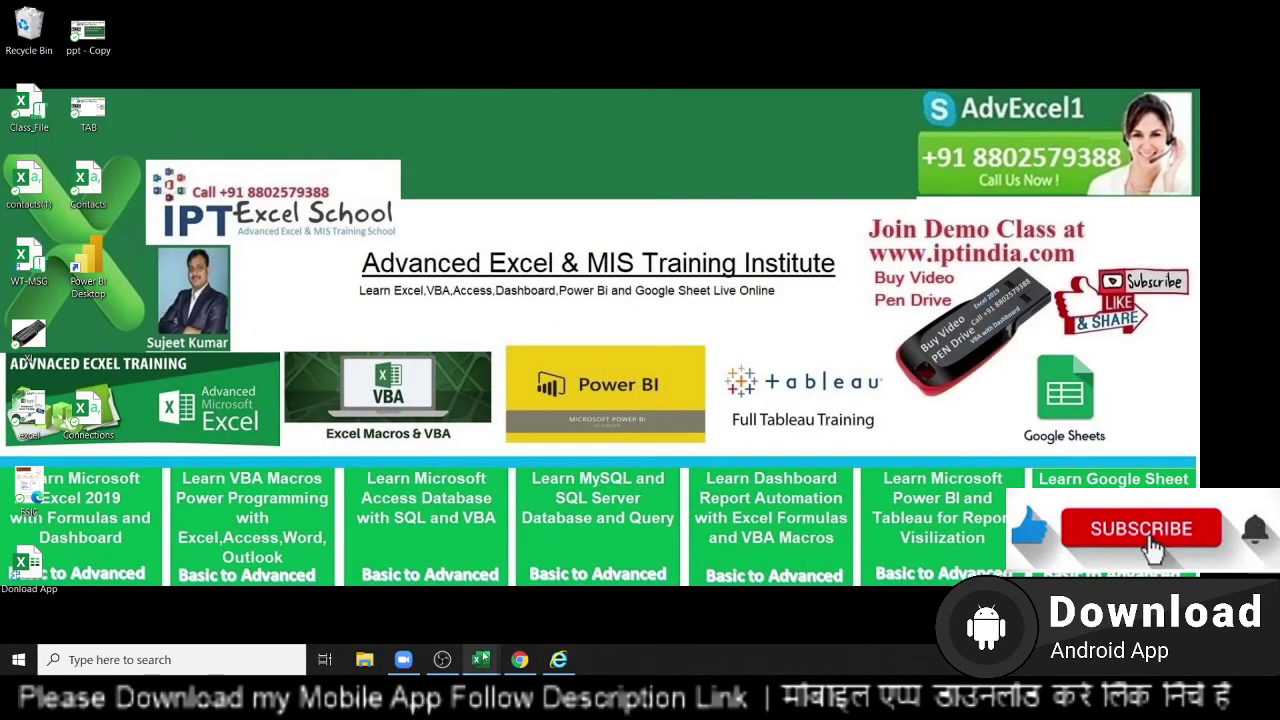
# Step: Select all of the rr macro code in the VBA editor, then minimize the editor
pyautogui.moveTo(481, 662)
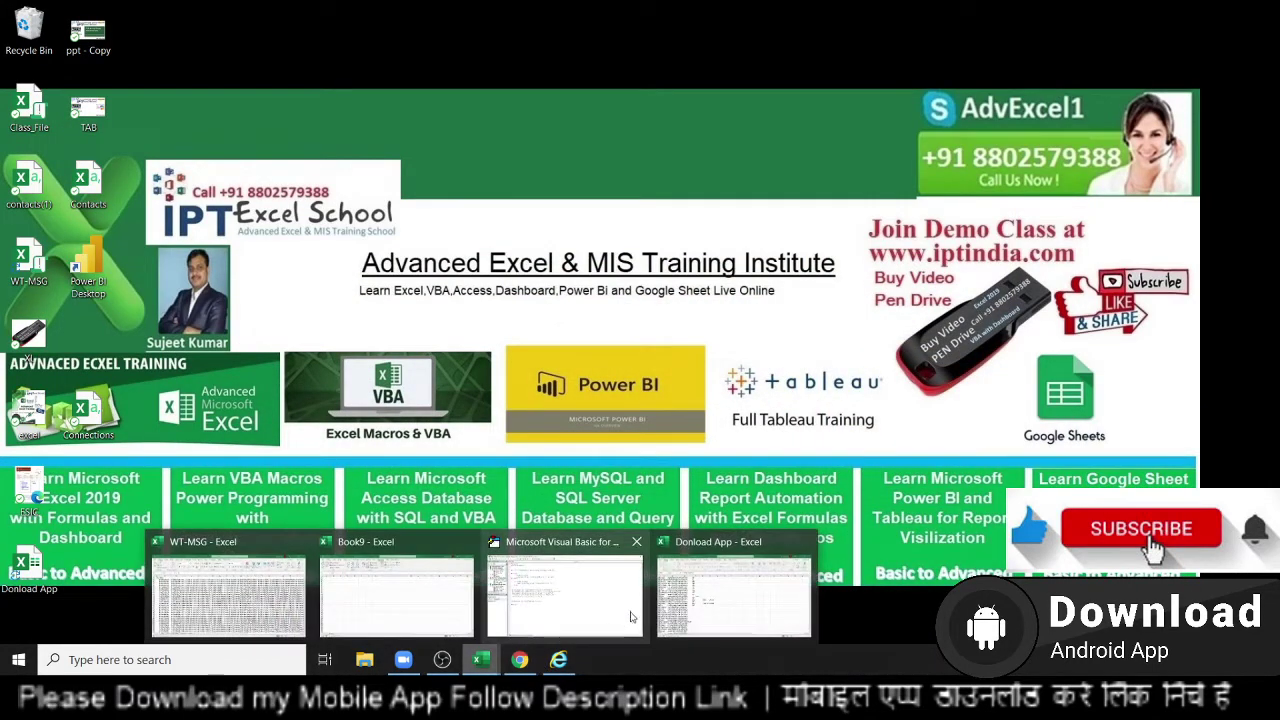
pyautogui.click(568, 619)
pyautogui.moveTo(314, 414); pyautogui.dragTo(208, 100)
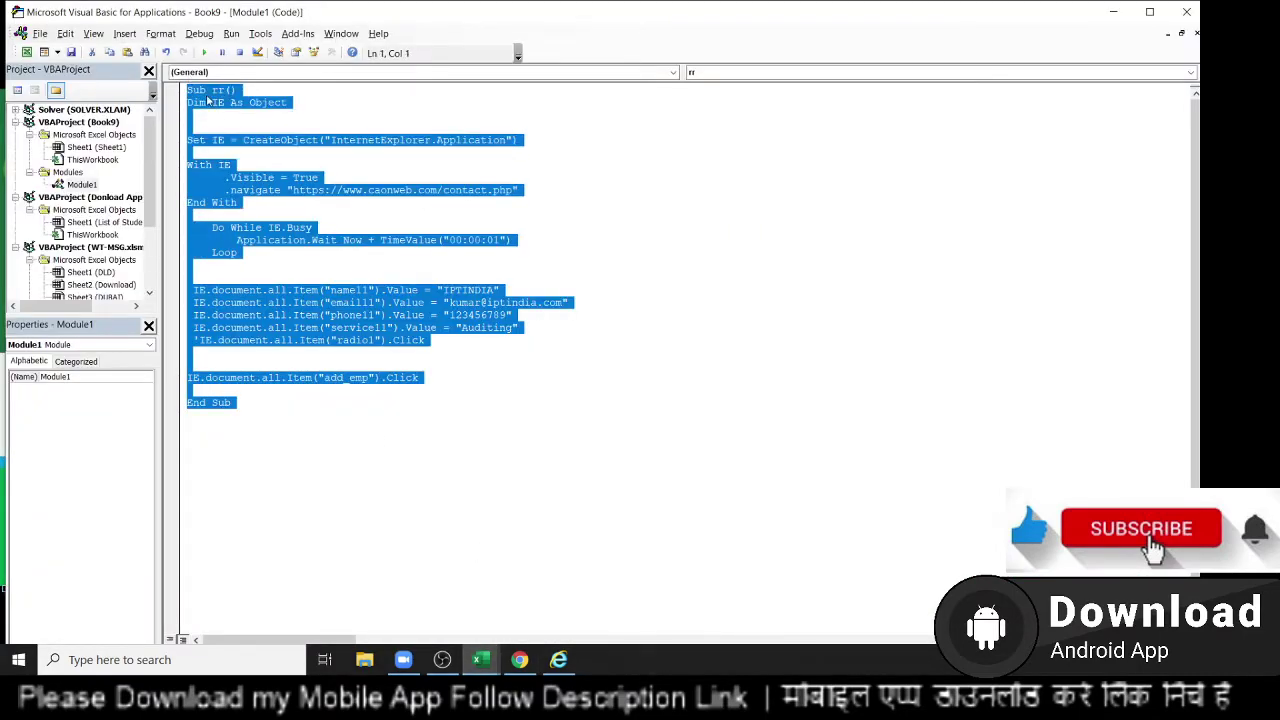
pyautogui.click(1113, 12)
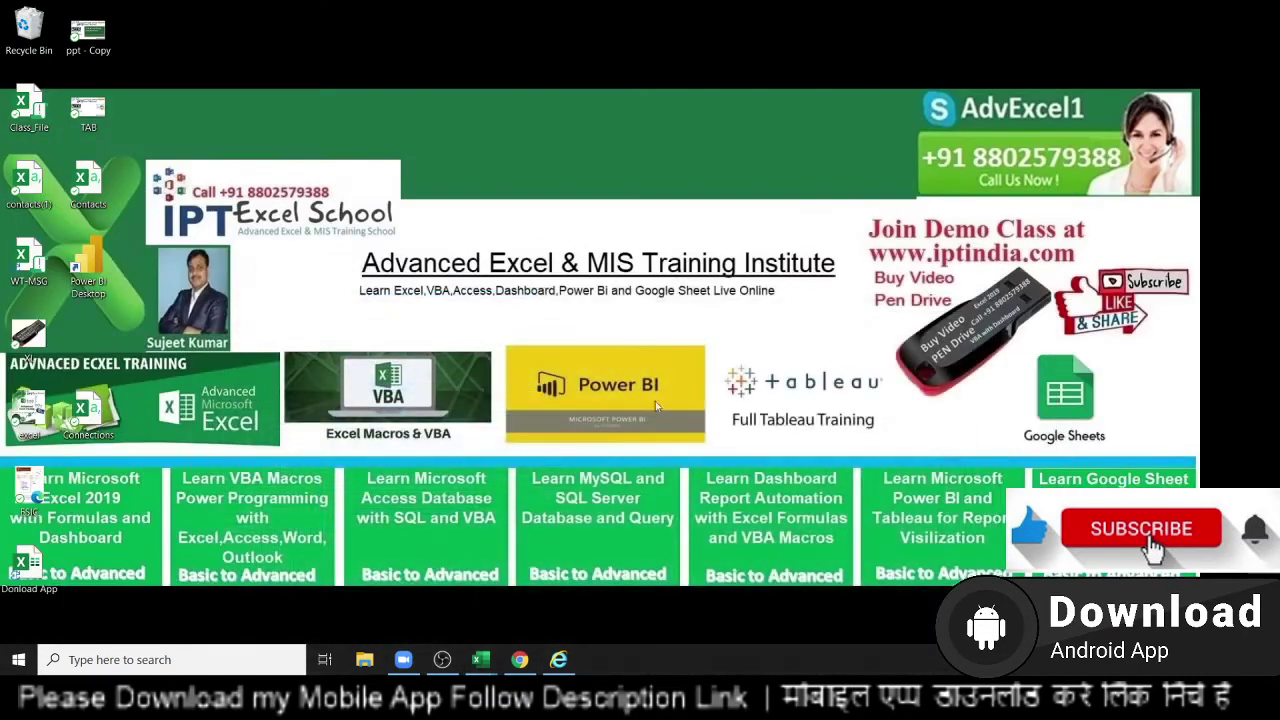
# Step: Run the rr macro from Book9's Macros list, then close the browser window it opened
pyautogui.moveTo(481, 660)
pyautogui.moveTo(565, 595)
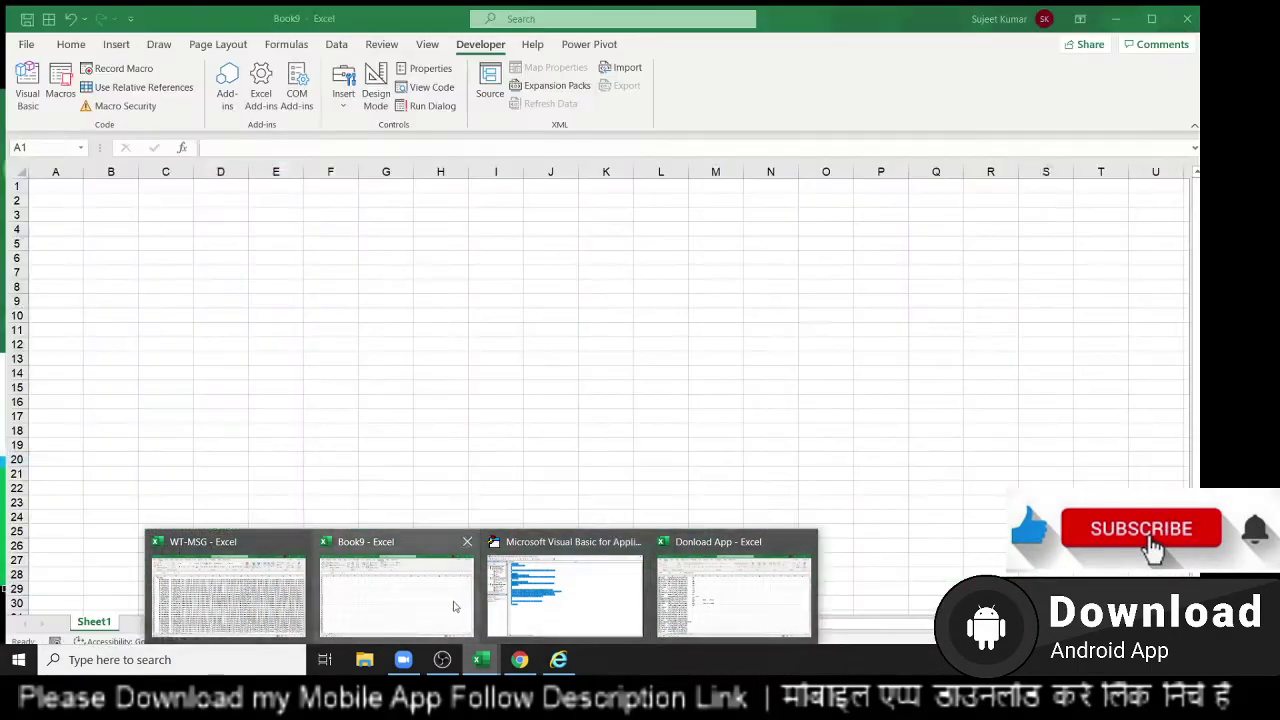
pyautogui.click(451, 606)
pyautogui.click(134, 229)
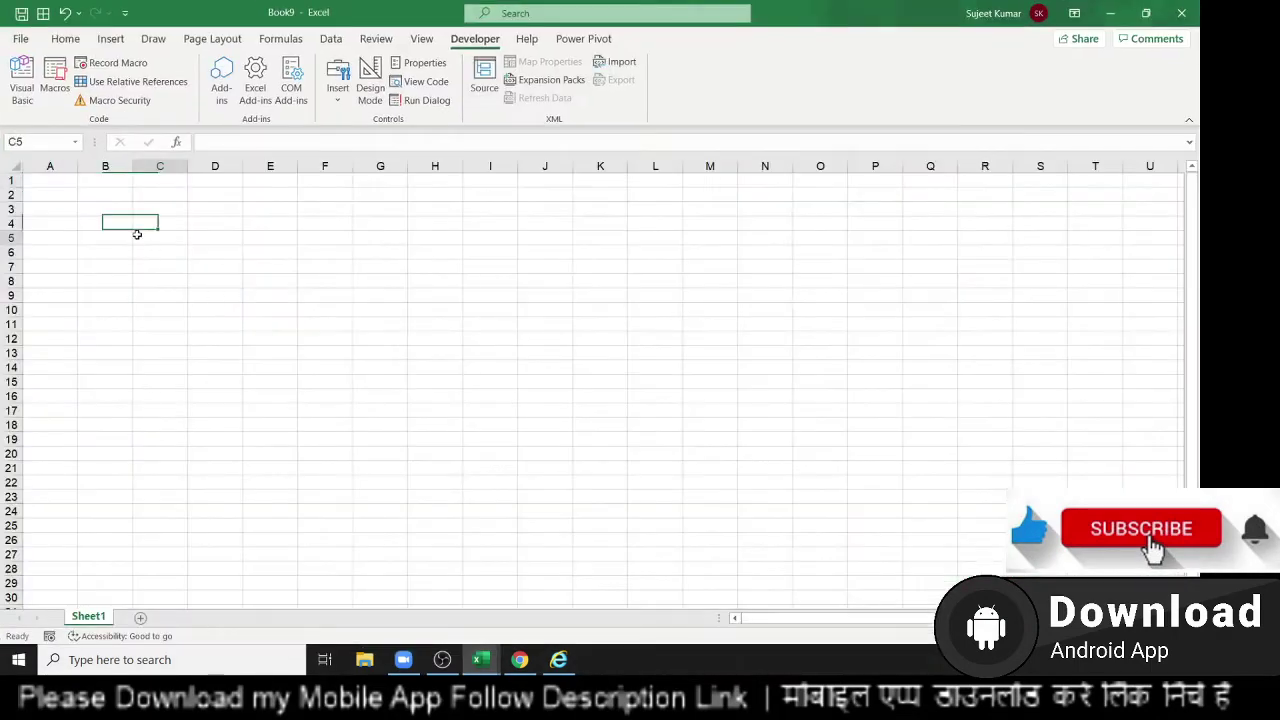
pyautogui.click(159, 245)
pyautogui.click(55, 80)
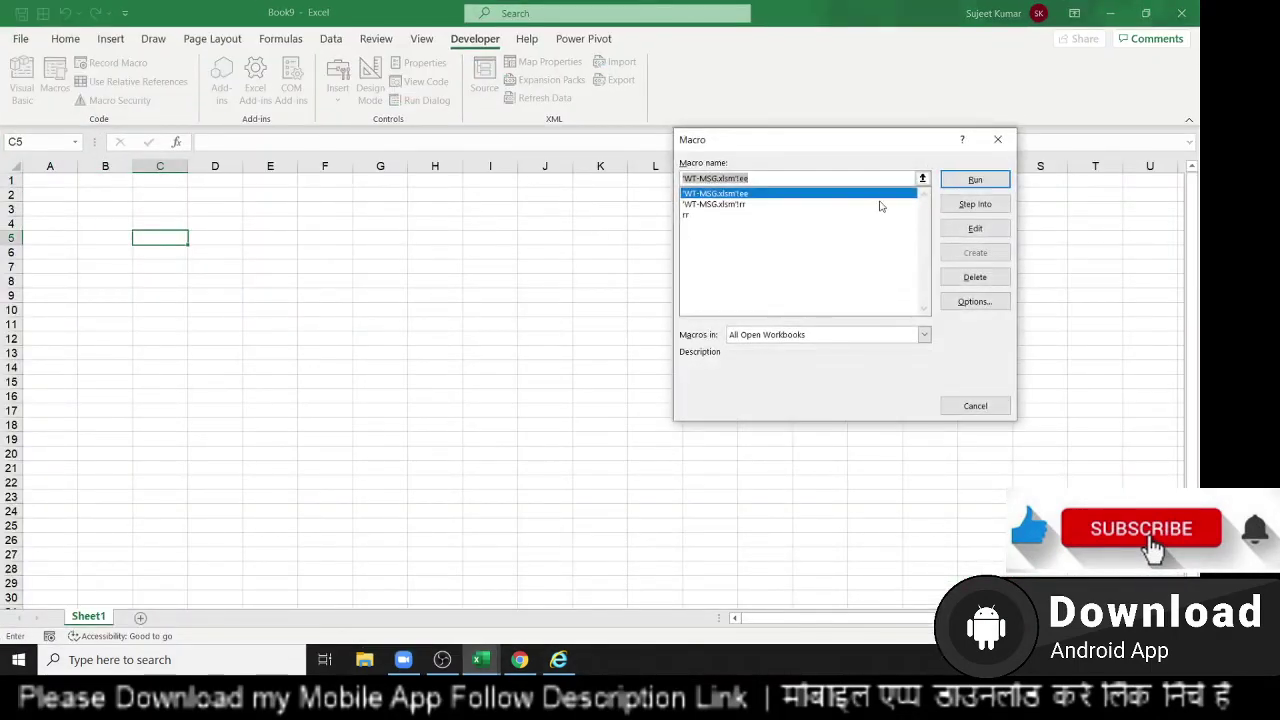
pyautogui.click(728, 215)
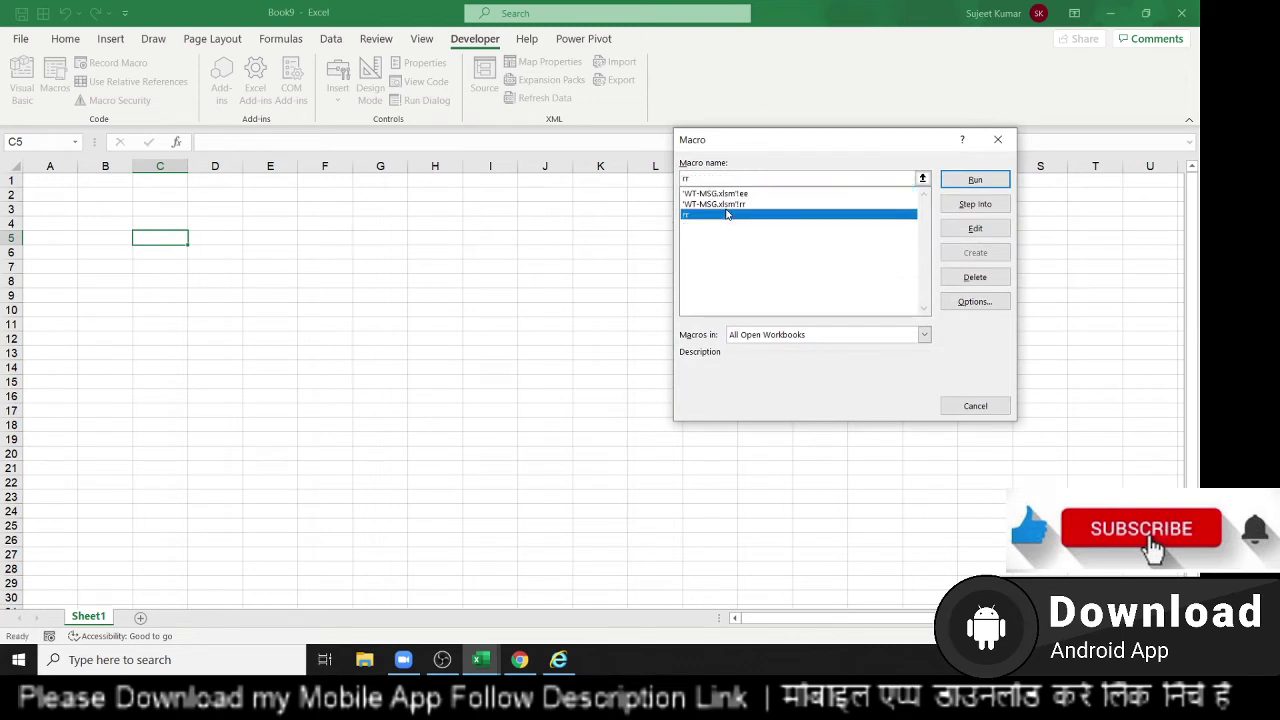
pyautogui.click(975, 179)
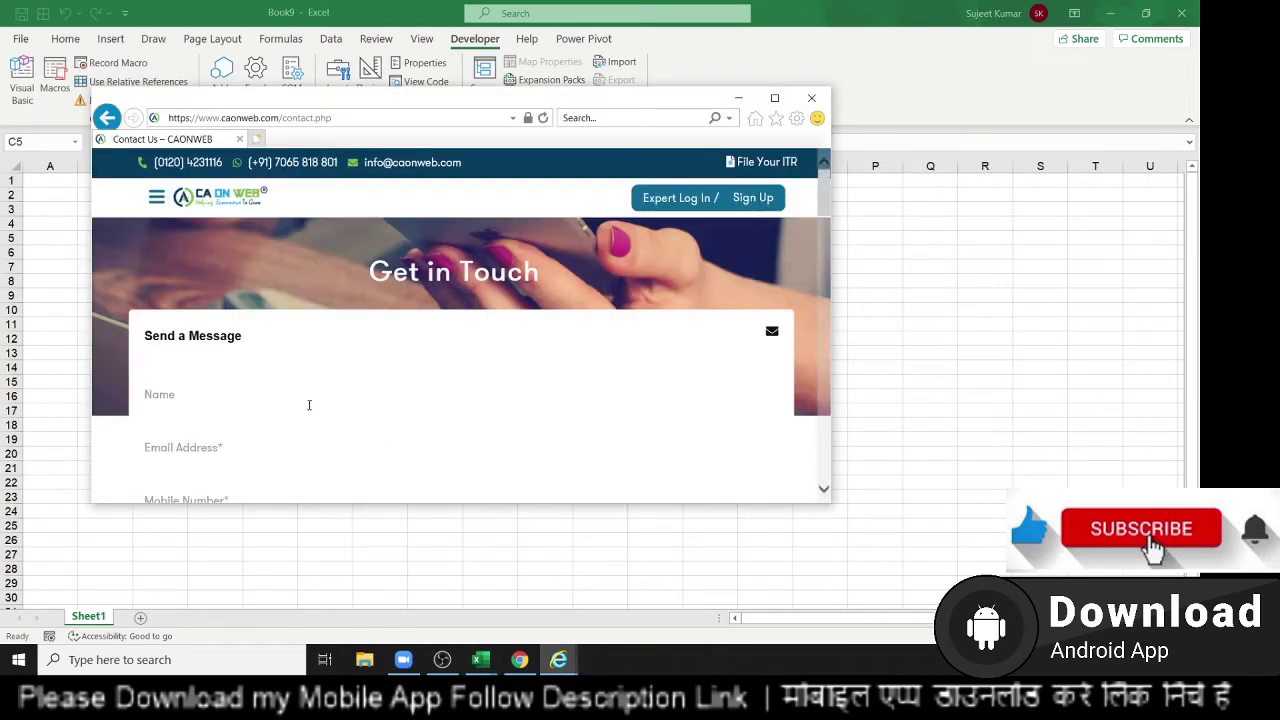
pyautogui.scroll(-2, 310, 410)
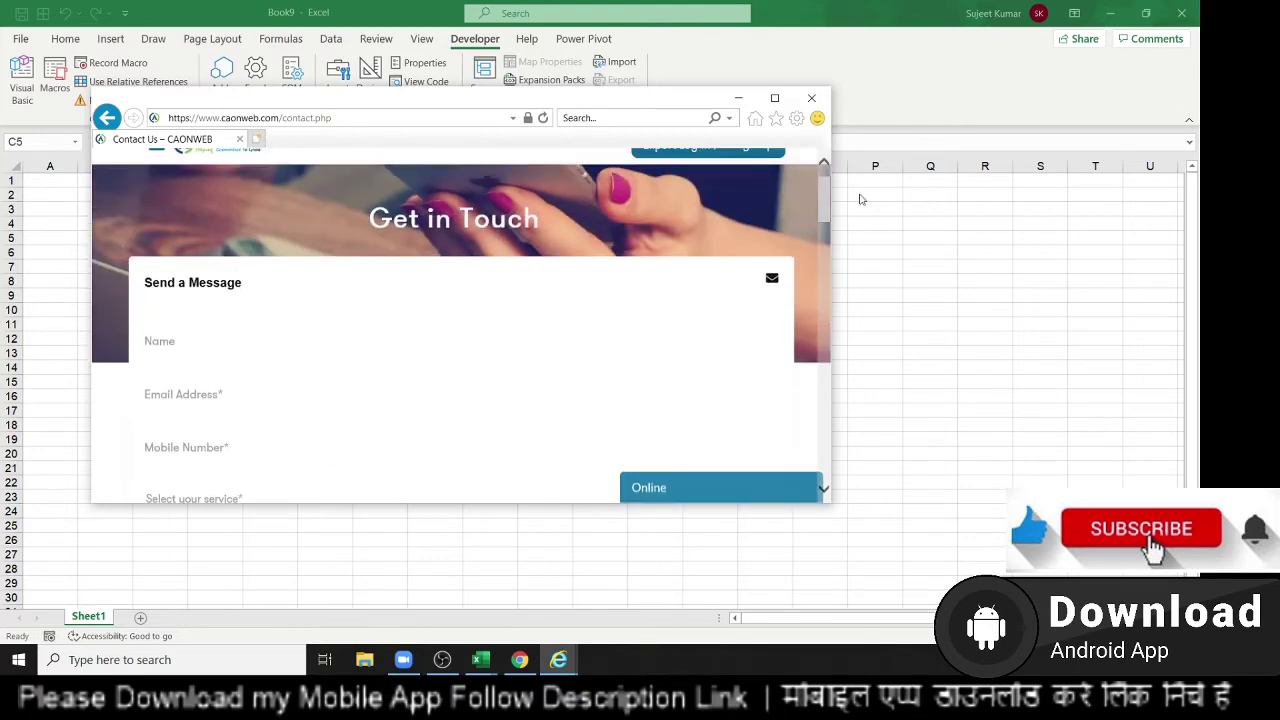
pyautogui.click(819, 97)
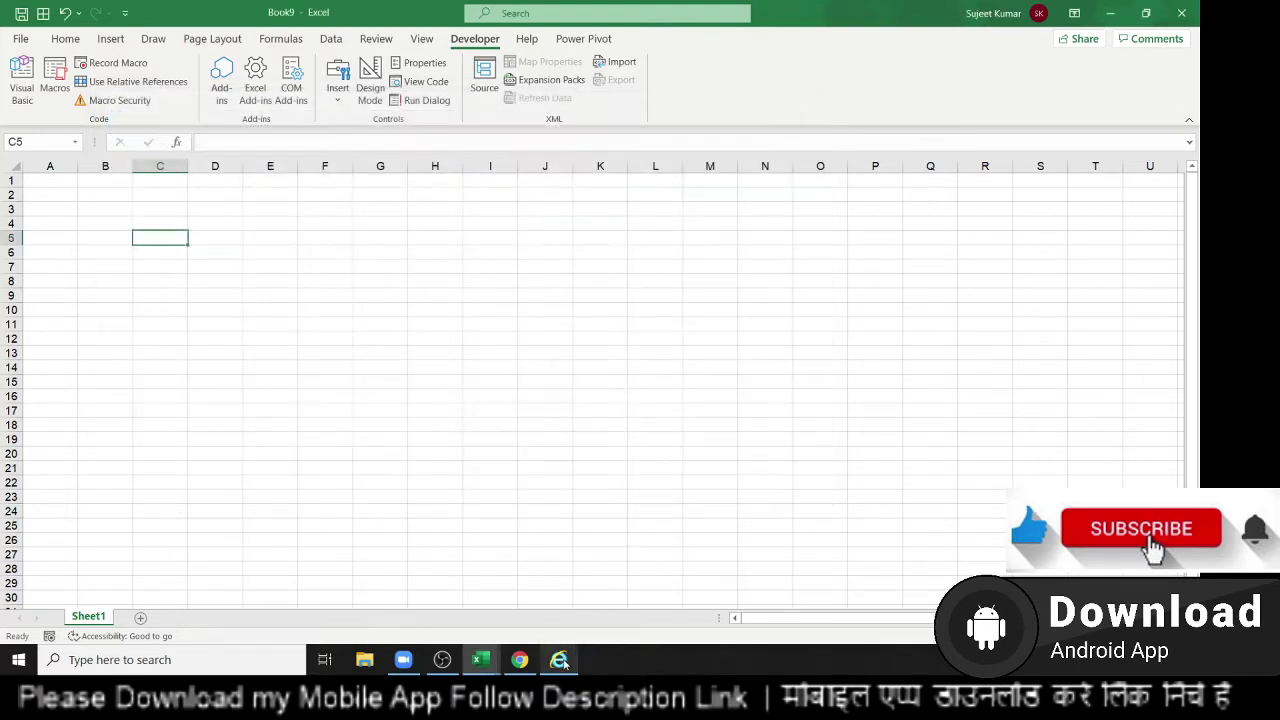
# Step: Comment out the IE.document.all.Item("add_emp").Click line with an apostrophe
pyautogui.moveTo(499, 664)
pyautogui.click(614, 612)
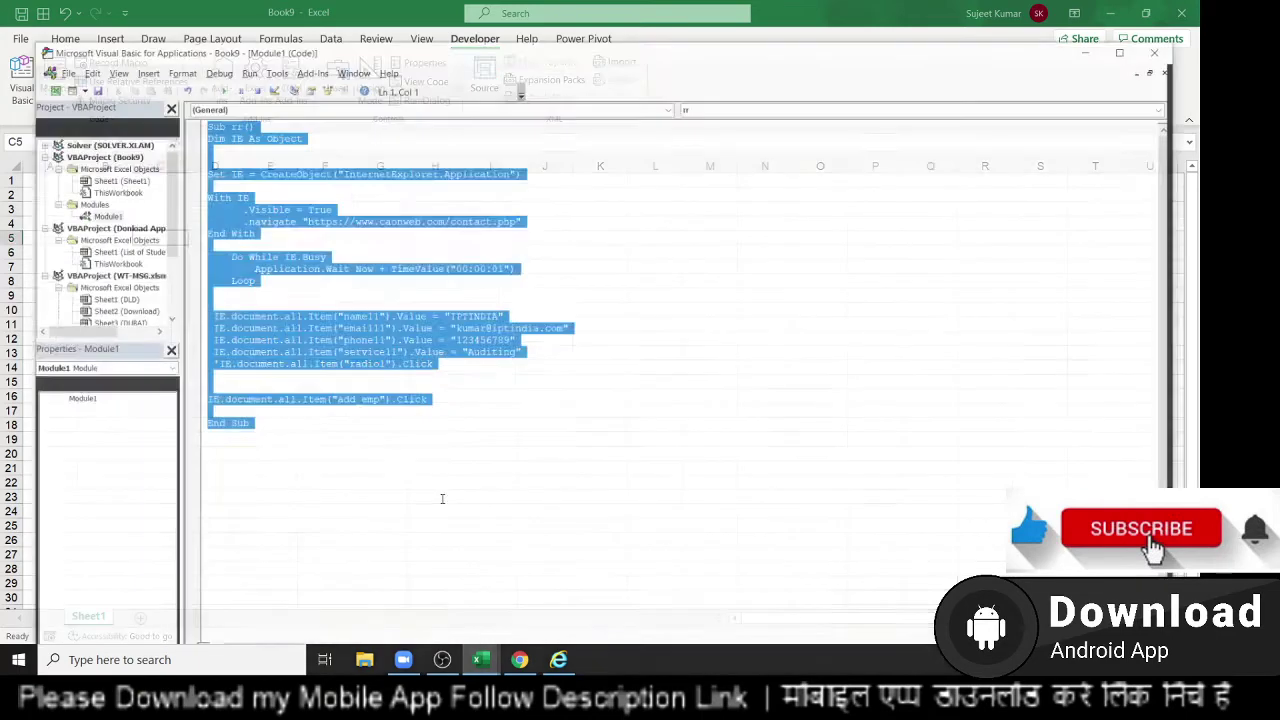
pyautogui.click(186, 378)
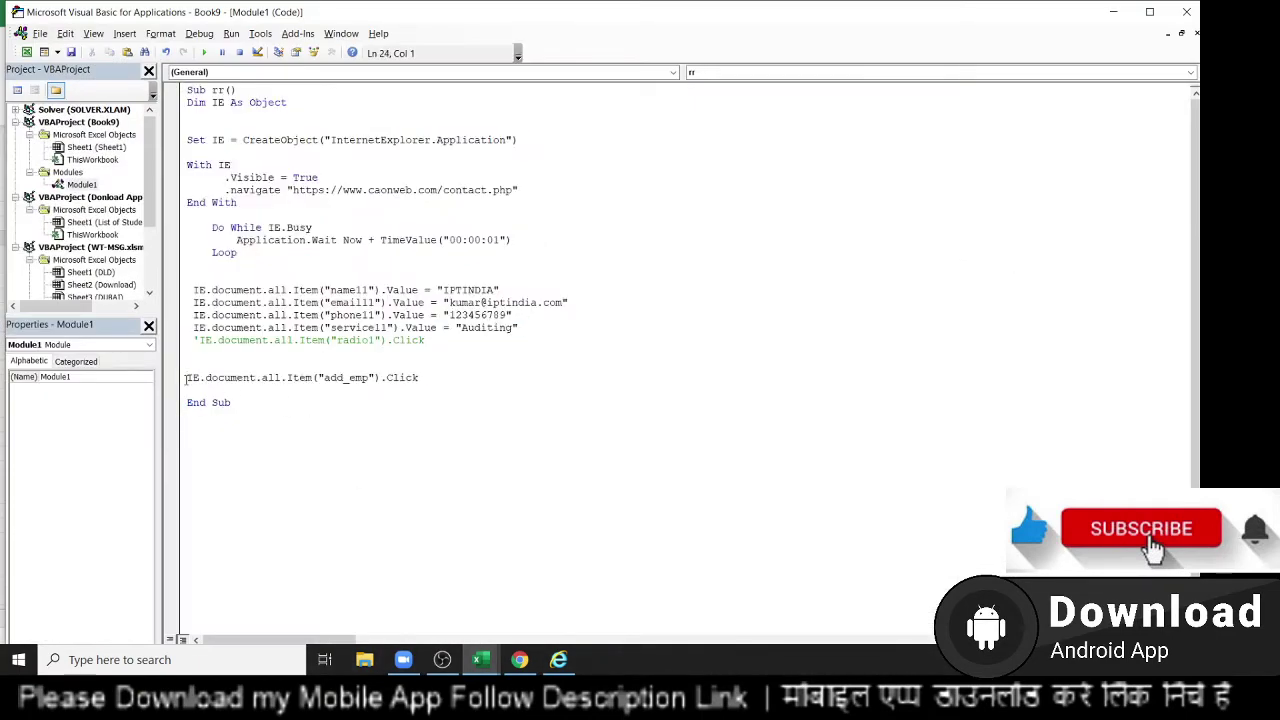
pyautogui.write("'")
pyautogui.click(267, 439)
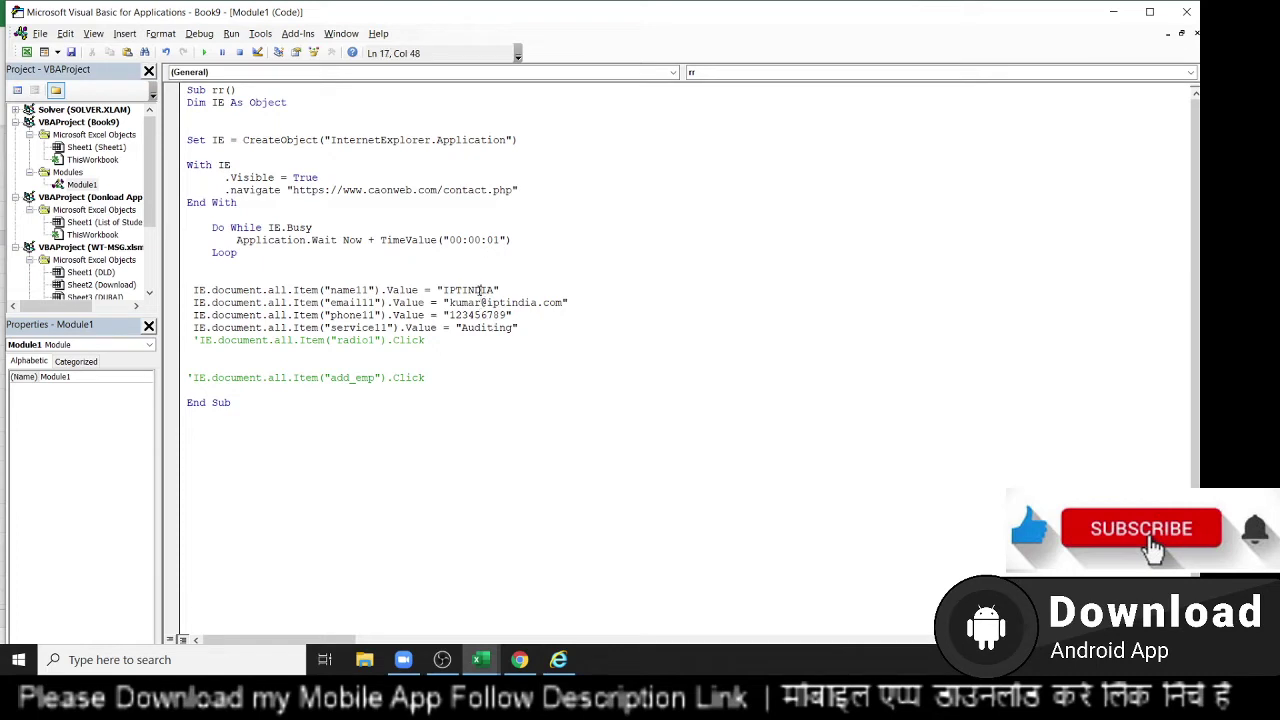
# Step: Change the name value from IPTINDIA to Delhi and the email domain iptindia to Delhi
pyautogui.doubleClick(481, 291)
pyautogui.write('Del')
pyautogui.write('hi')
pyautogui.click(475, 369)
pyautogui.click(484, 302)
pyautogui.doubleClick(520, 303)
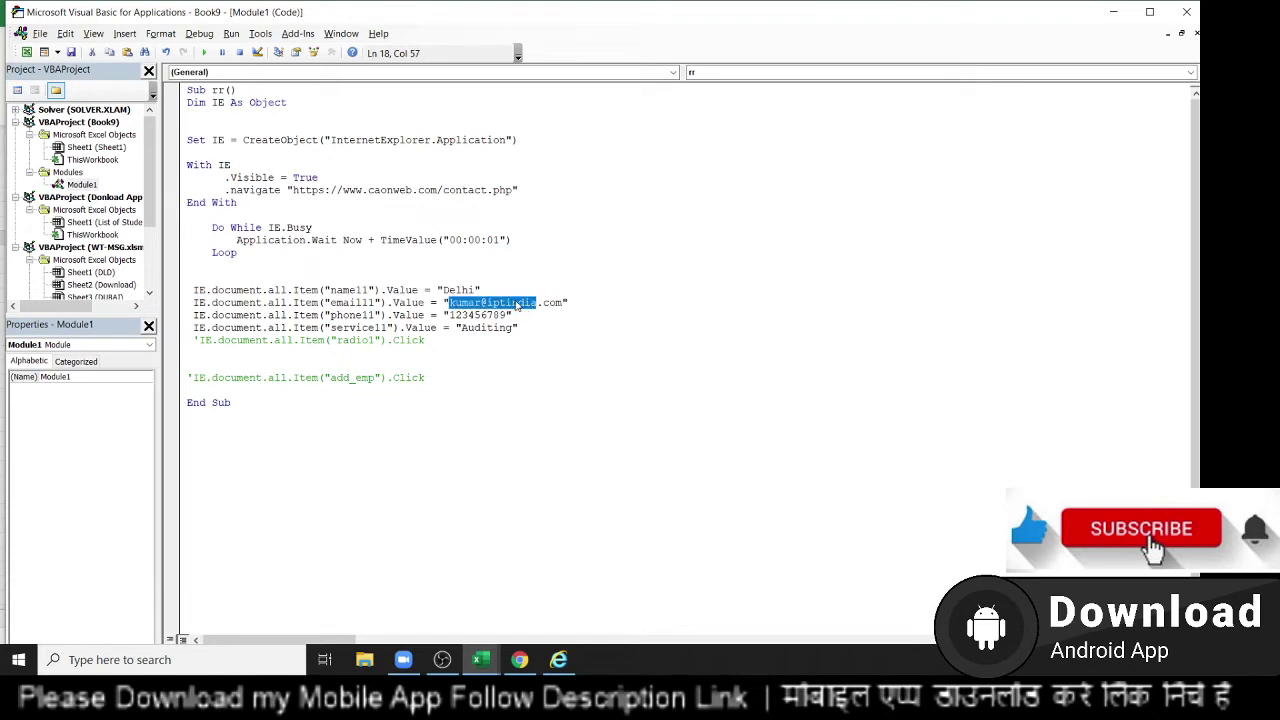
pyautogui.click(518, 305)
pyautogui.doubleClick(517, 305)
pyautogui.click(517, 306)
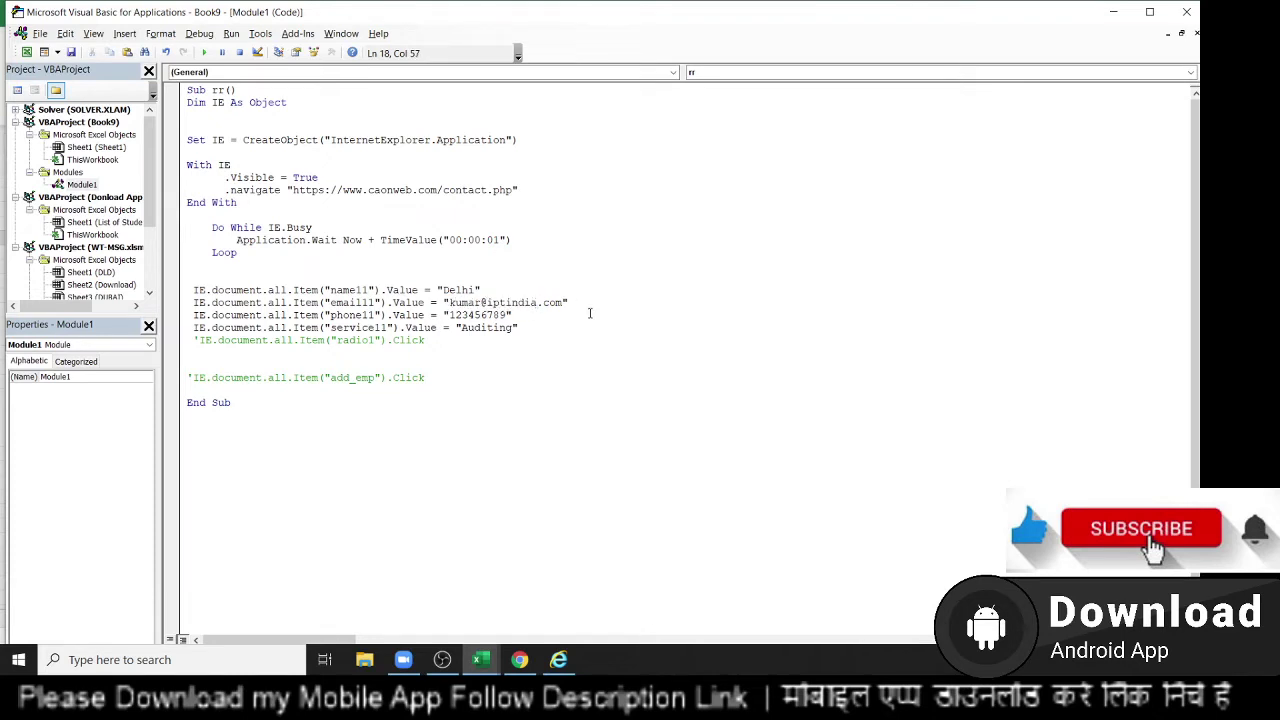
pyautogui.press('BackSpace')
pyautogui.press('BackSpace')
pyautogui.press('BackSpace')
pyautogui.press('BackSpace')
pyautogui.press('BackSpace')
pyautogui.press('BackSpace')
pyautogui.press('BackSpace')
pyautogui.press('BackSpace')
pyautogui.write('Delhi')
pyautogui.click(529, 352)
pyautogui.hotkey('alt', 'F11')
pyautogui.hotkey('alt', 'F11')
pyautogui.hotkey('alt', 'F11')
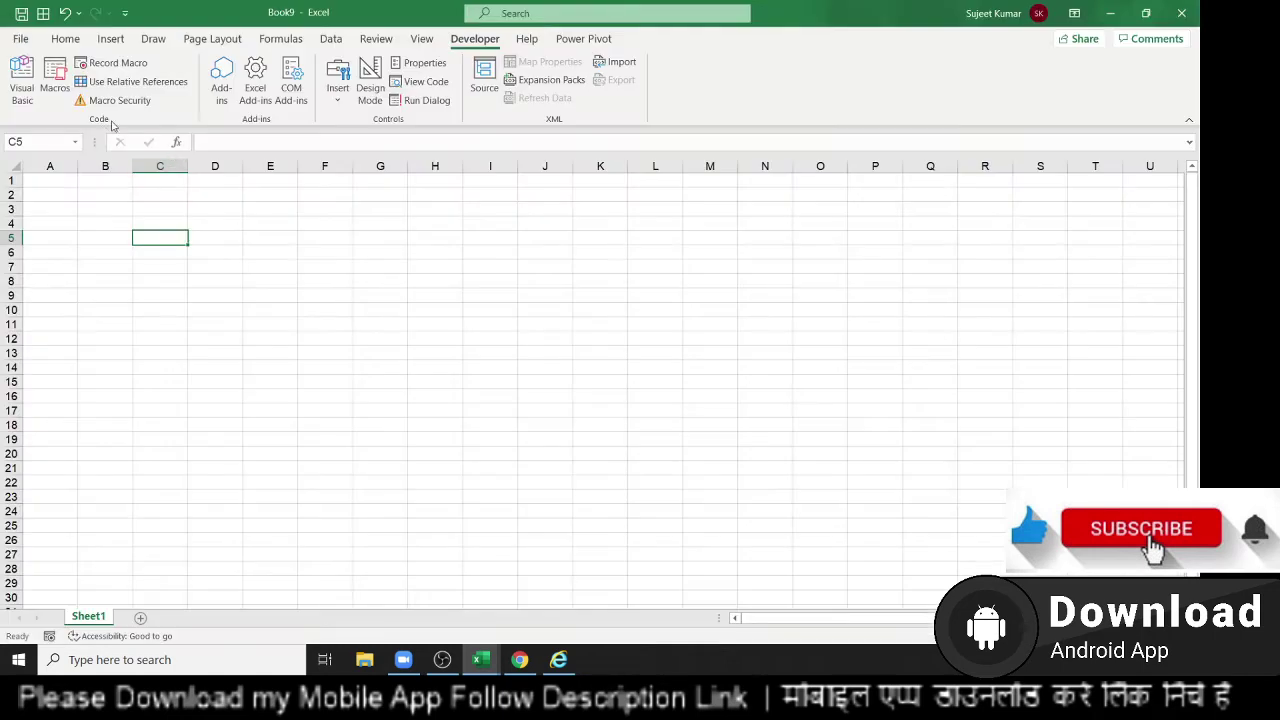
# Step: Rerun rr, maximize the browser to view the form filled with Delhi details, then close it
pyautogui.click(56, 84)
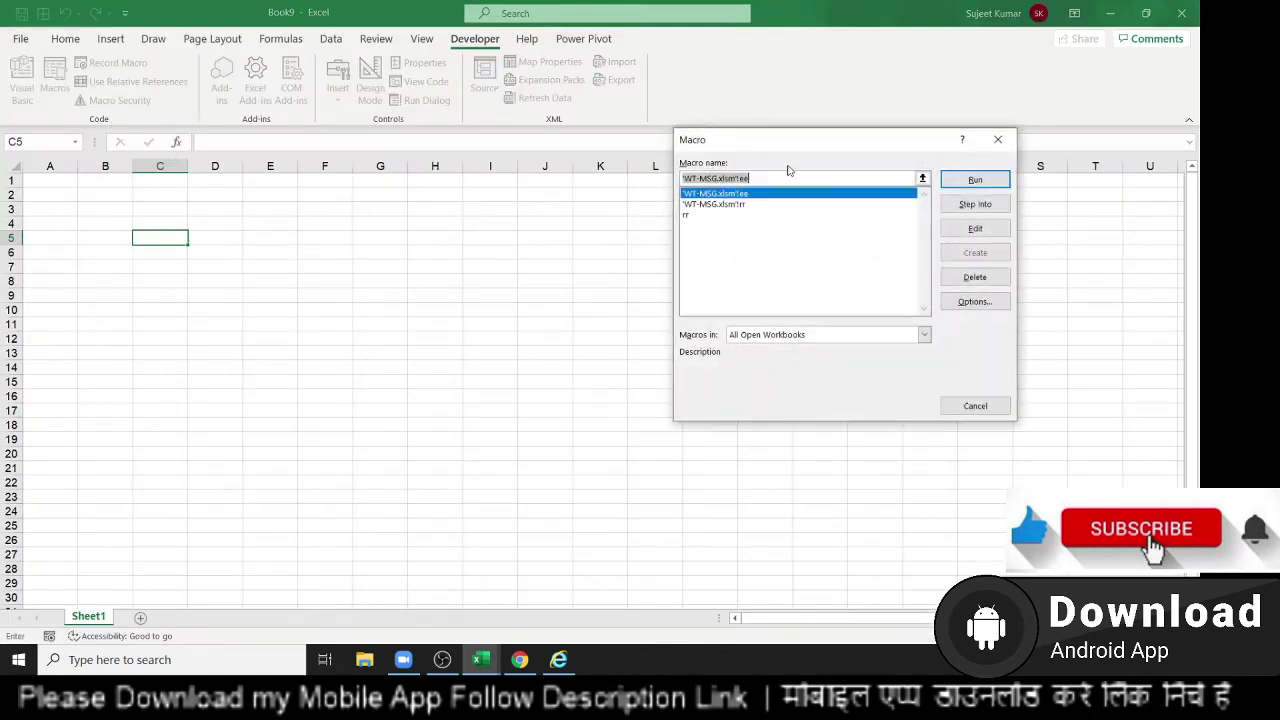
pyautogui.click(695, 215)
pyautogui.click(990, 183)
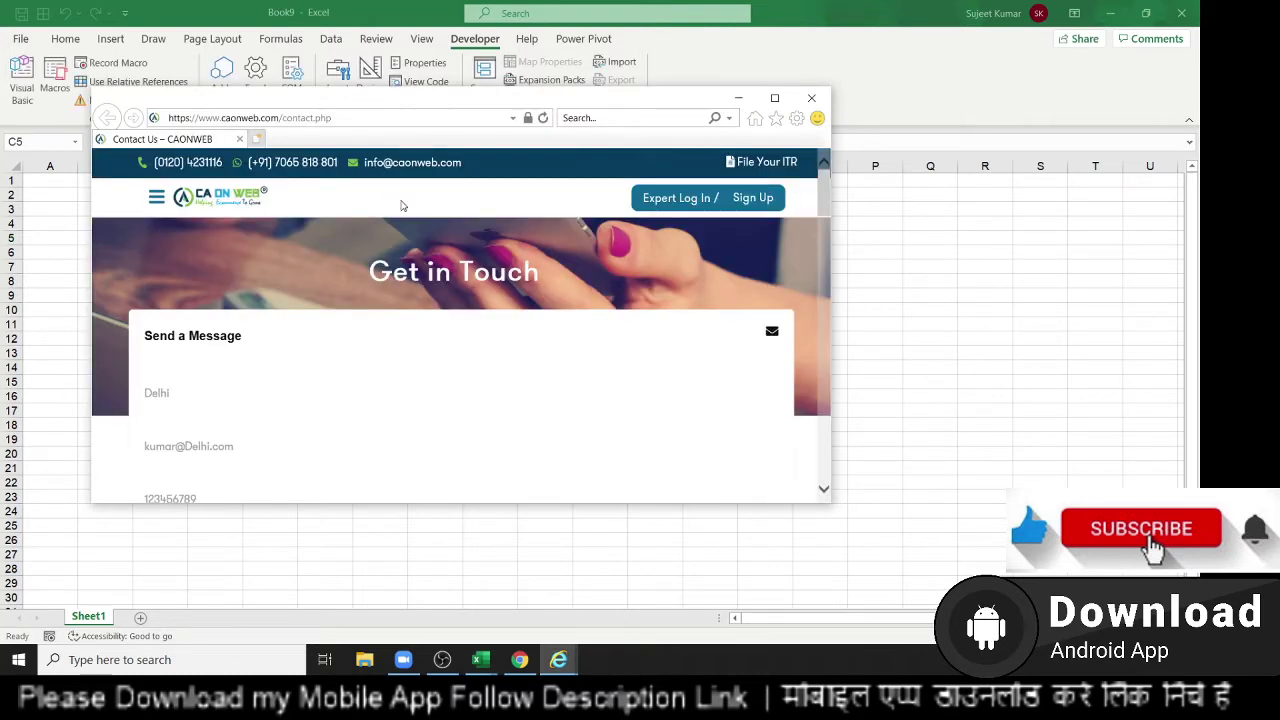
pyautogui.scroll(-1, 152, 285)
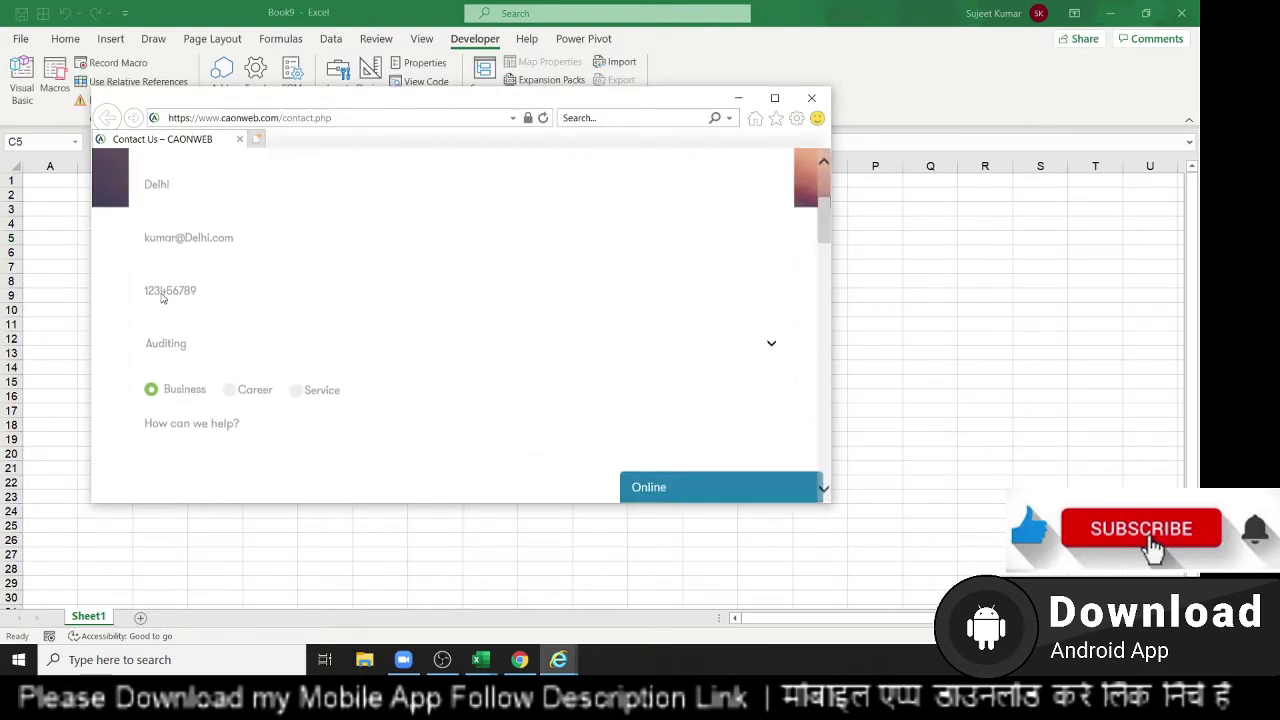
pyautogui.click(774, 97)
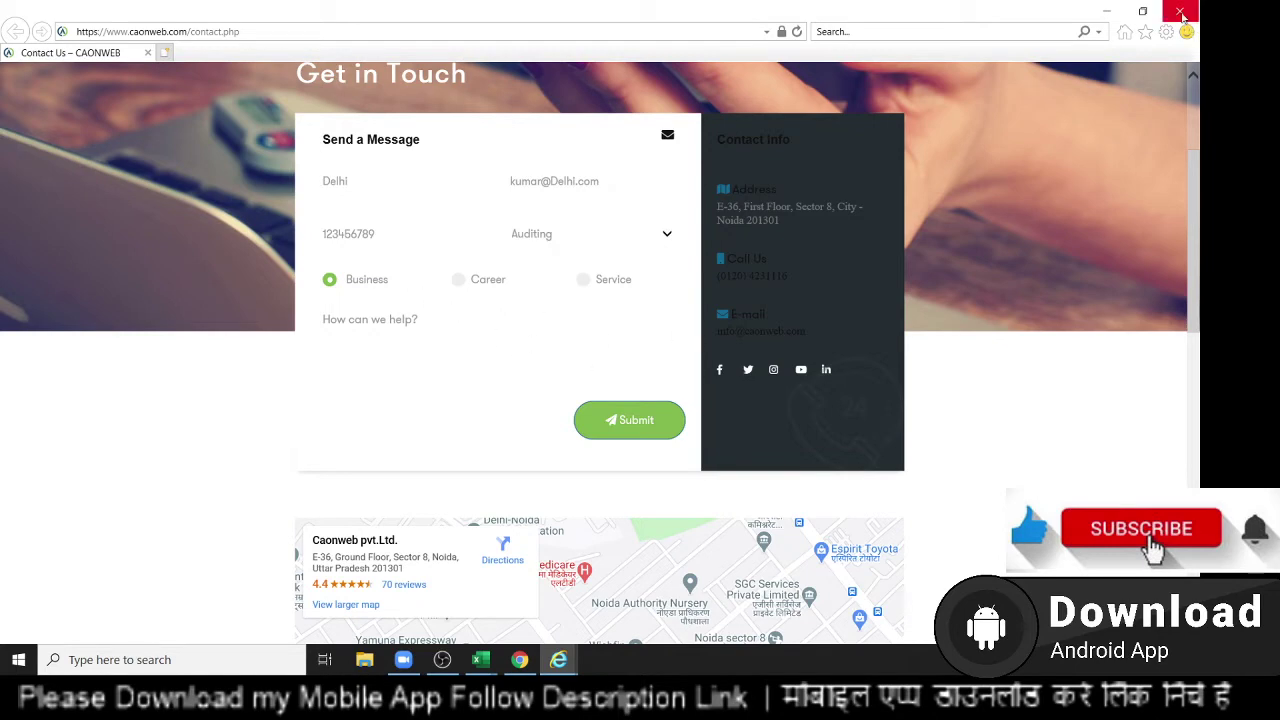
pyautogui.click(1181, 14)
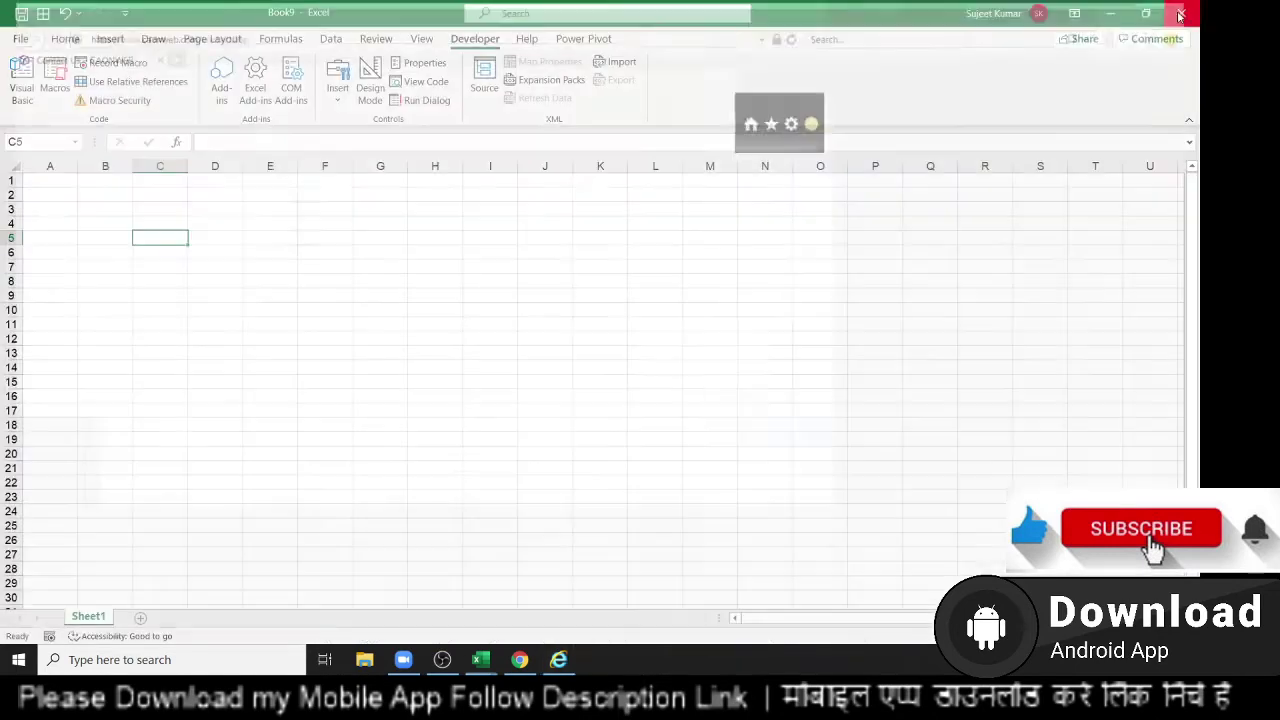
# Step: Enter the Name and Mobile headings in cells A1 and B1
pyautogui.click(59, 181)
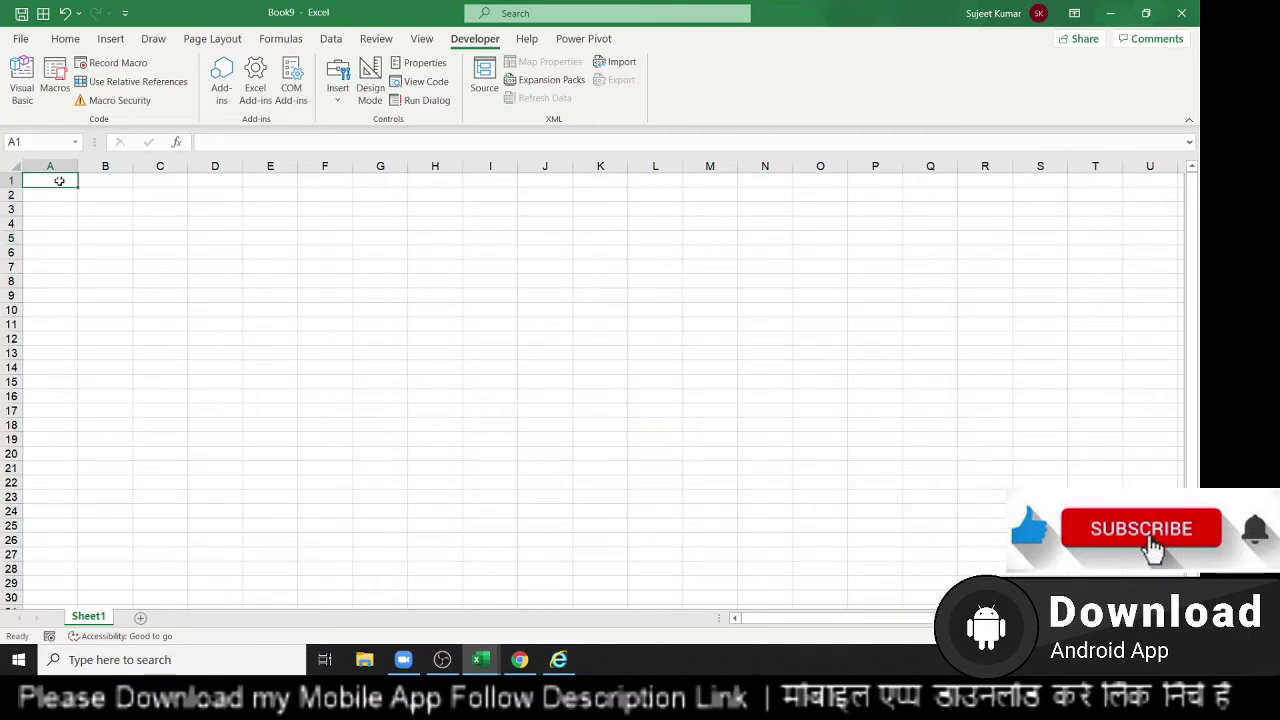
pyautogui.write('Name')
pyautogui.press('Return')
pyautogui.press('Up')
pyautogui.click(110, 183)
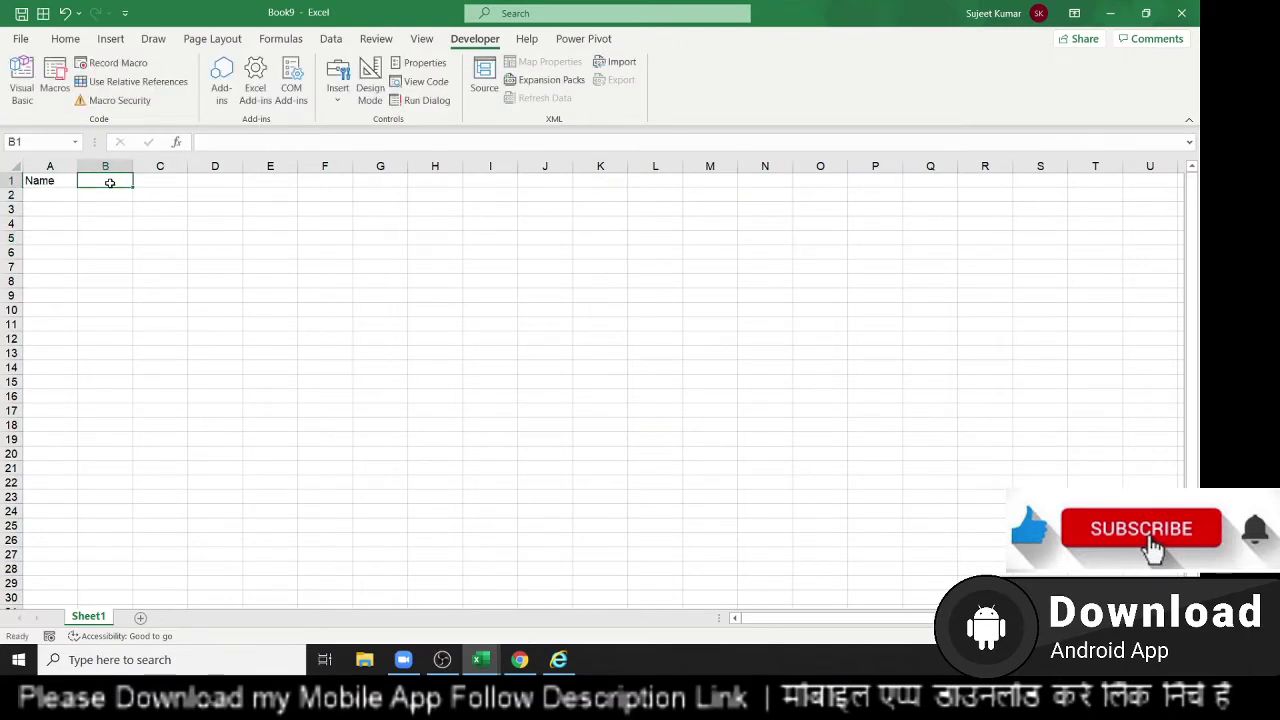
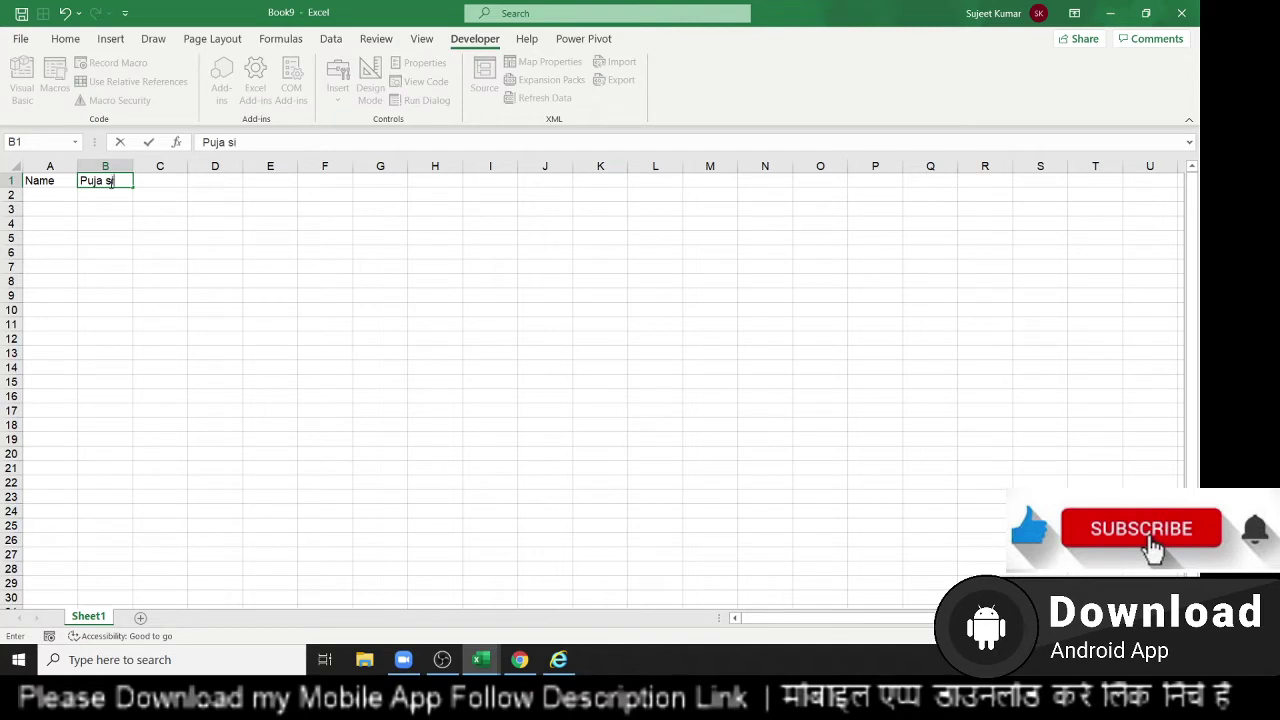
pyautogui.press('Return')
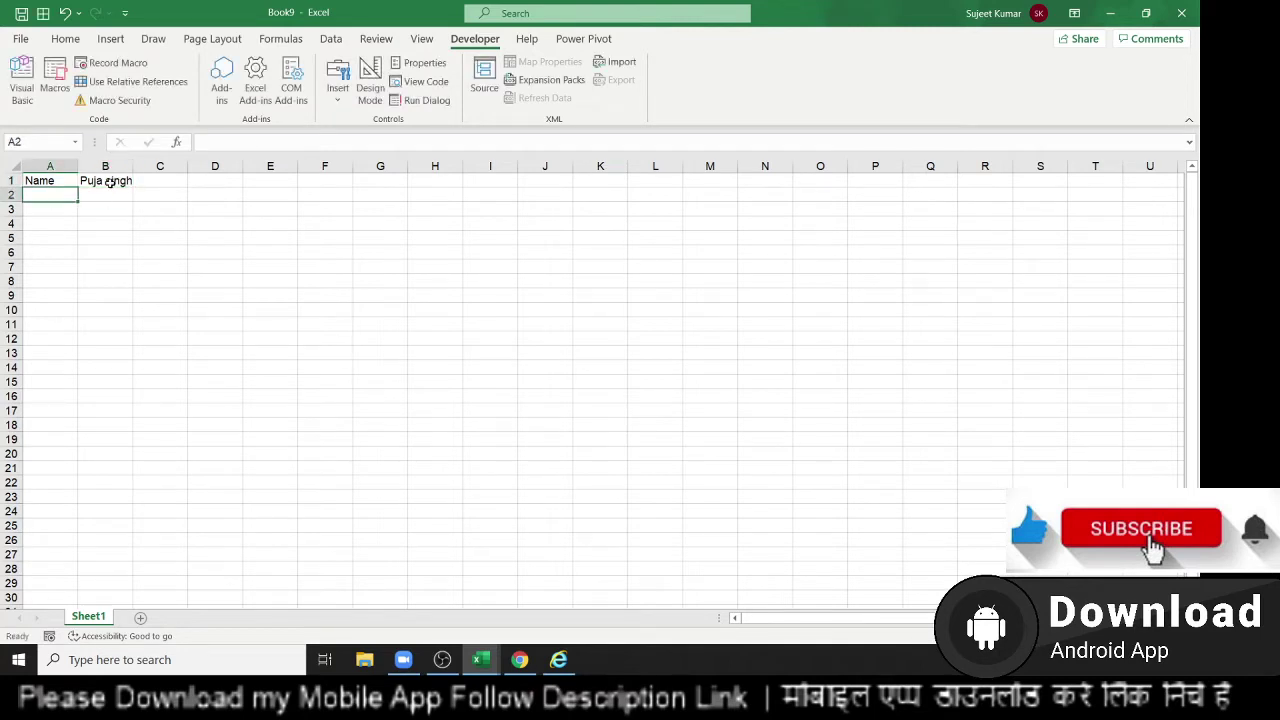
pyautogui.press('Up')
pyautogui.click(110, 182)
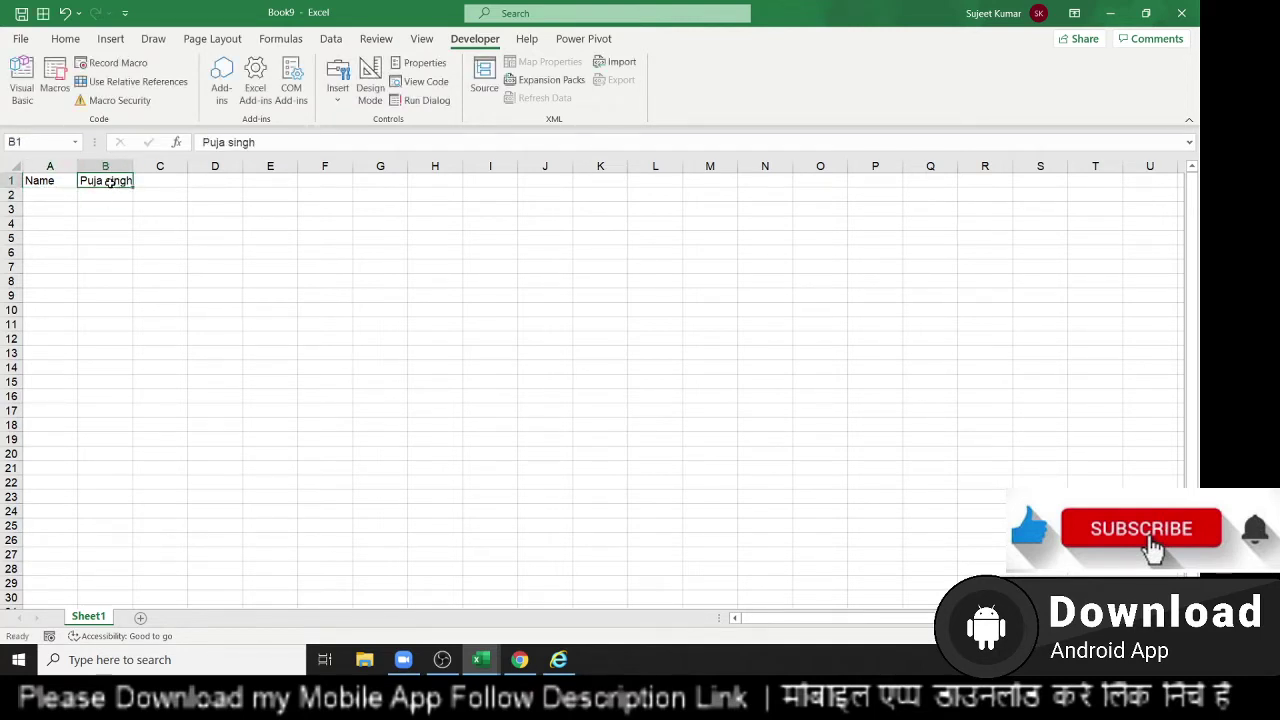
pyautogui.press('Delete')
pyautogui.write('Mob')
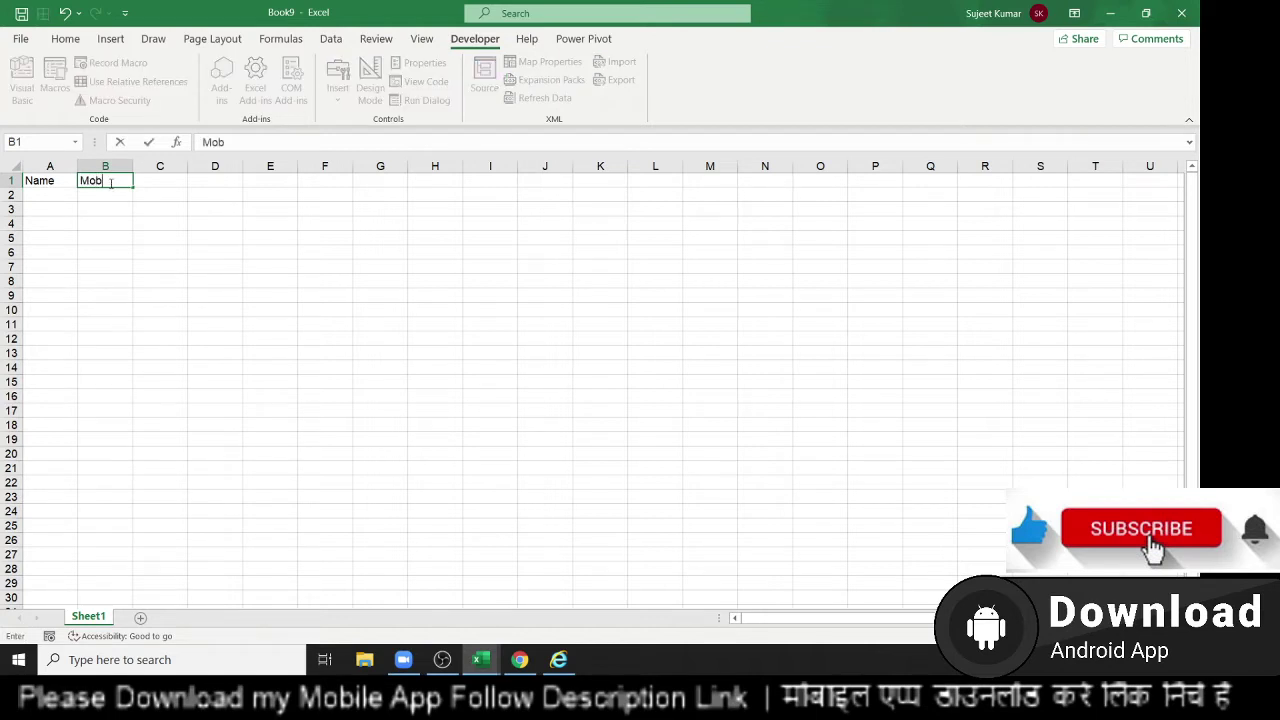
pyautogui.write('ile')
pyautogui.press('Tab')
pyautogui.write('C')
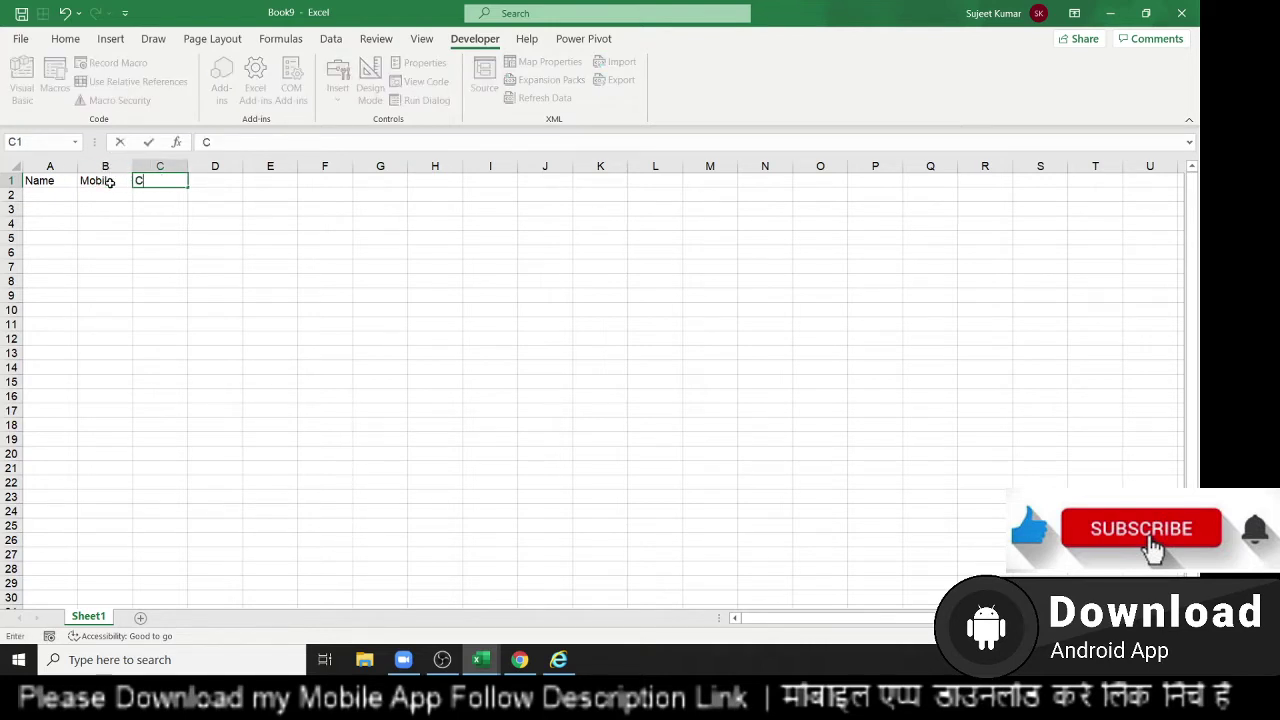
pyautogui.press('BackSpace')
pyautogui.click(105, 193)
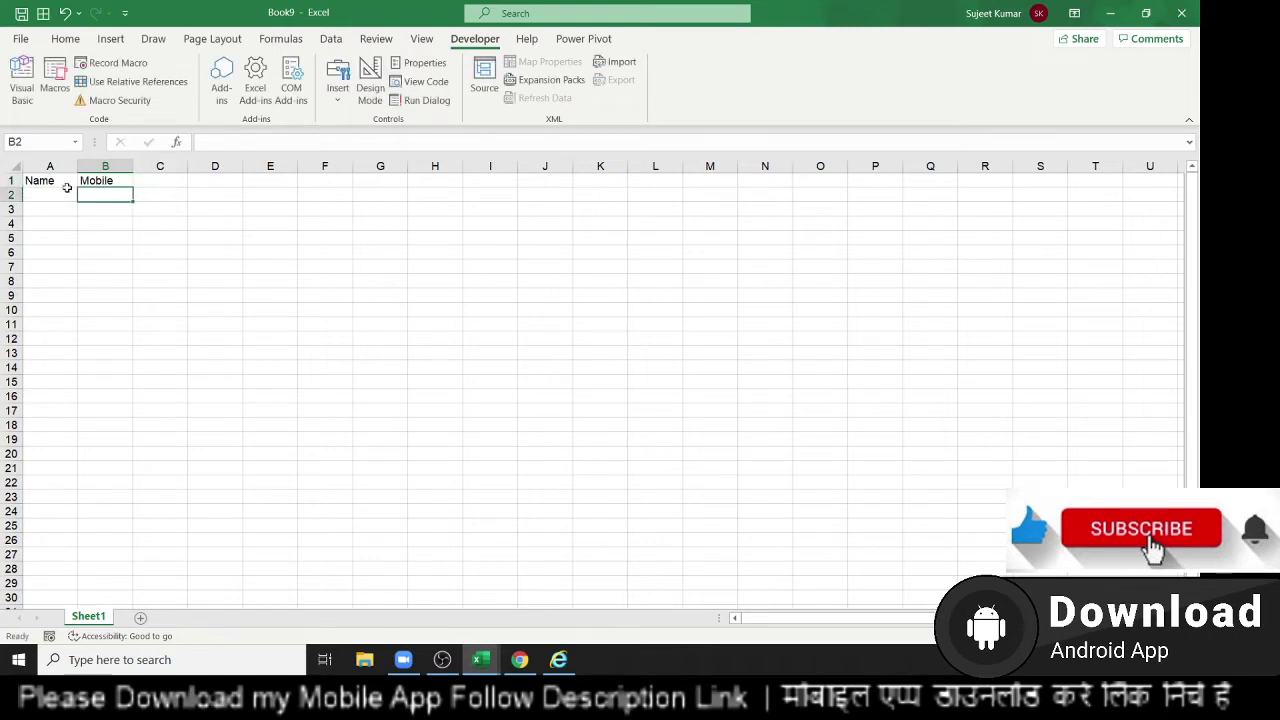
# Step: Enter the contact's name in A2 and mobile number in B2
pyautogui.click(68, 190)
pyautogui.write('Puja')
pyautogui.press('Tab')
pyautogui.write('12365')
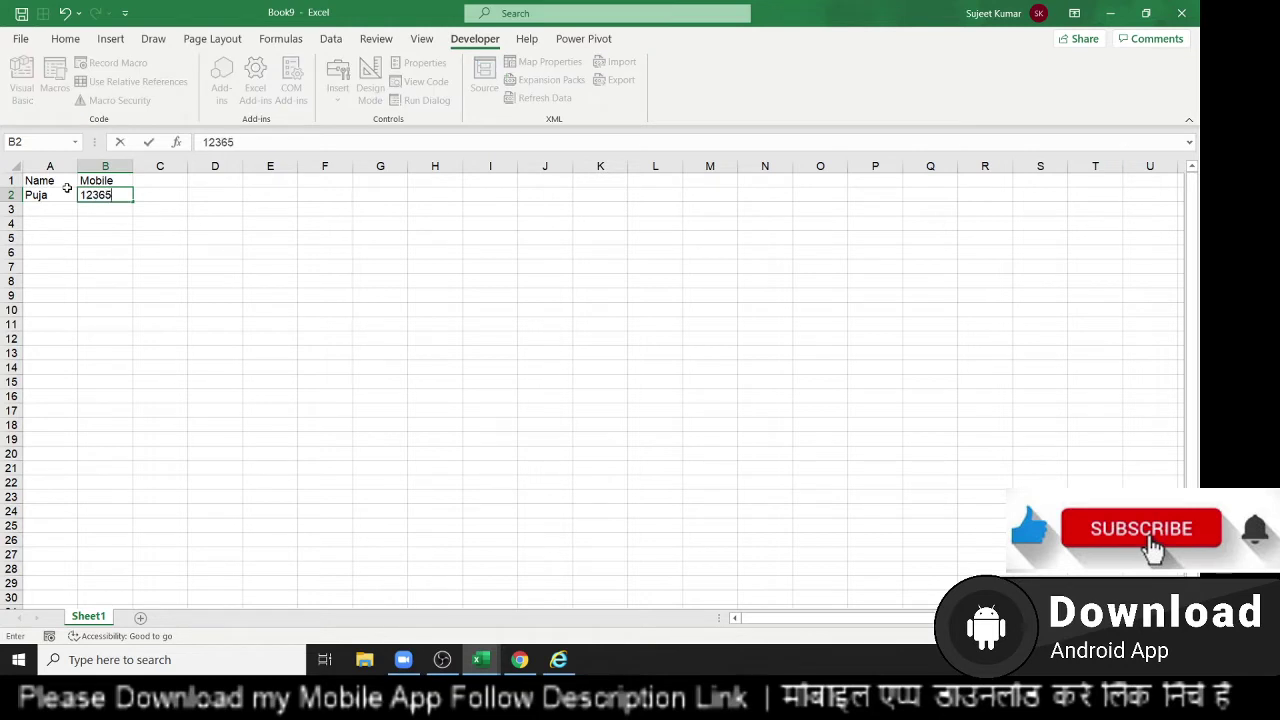
pyautogui.write('4789')
pyautogui.press('Up')
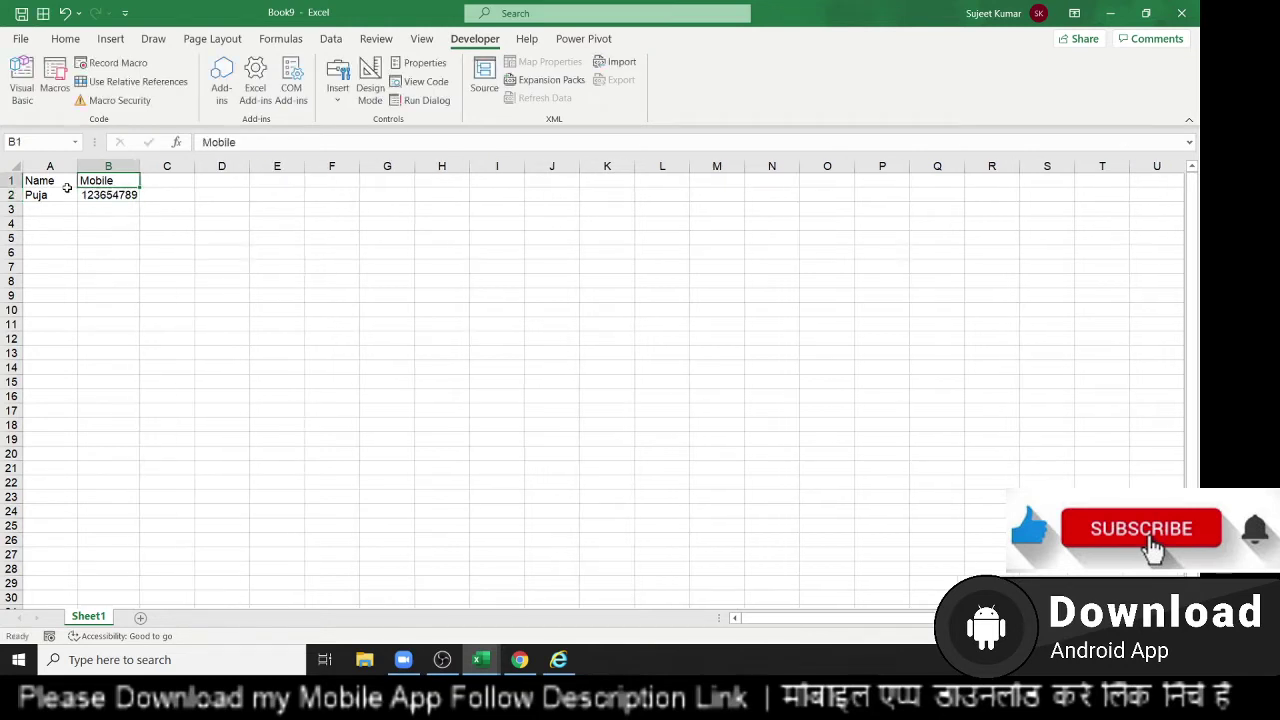
# Step: Add the Email heading in C1 with the contact's e-mail address in C2
pyautogui.press('Tab')
pyautogui.write('Emai')
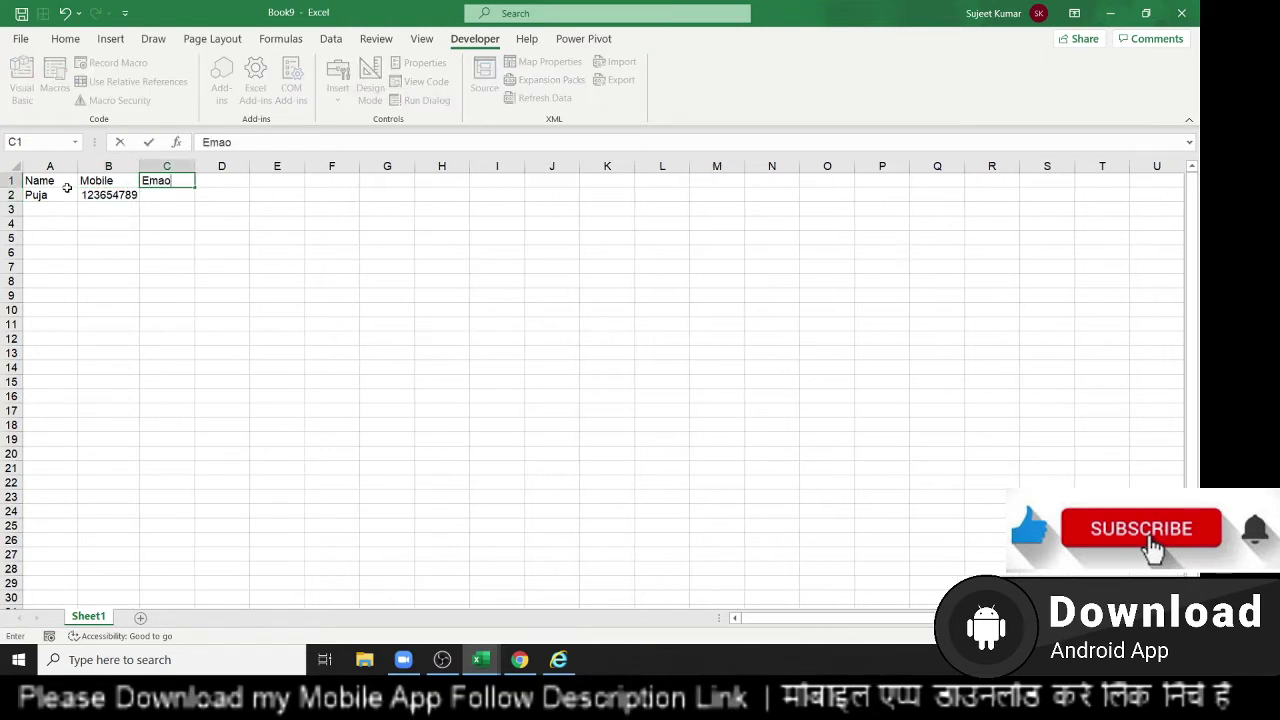
pyautogui.press('BackSpace')
pyautogui.press('Down')
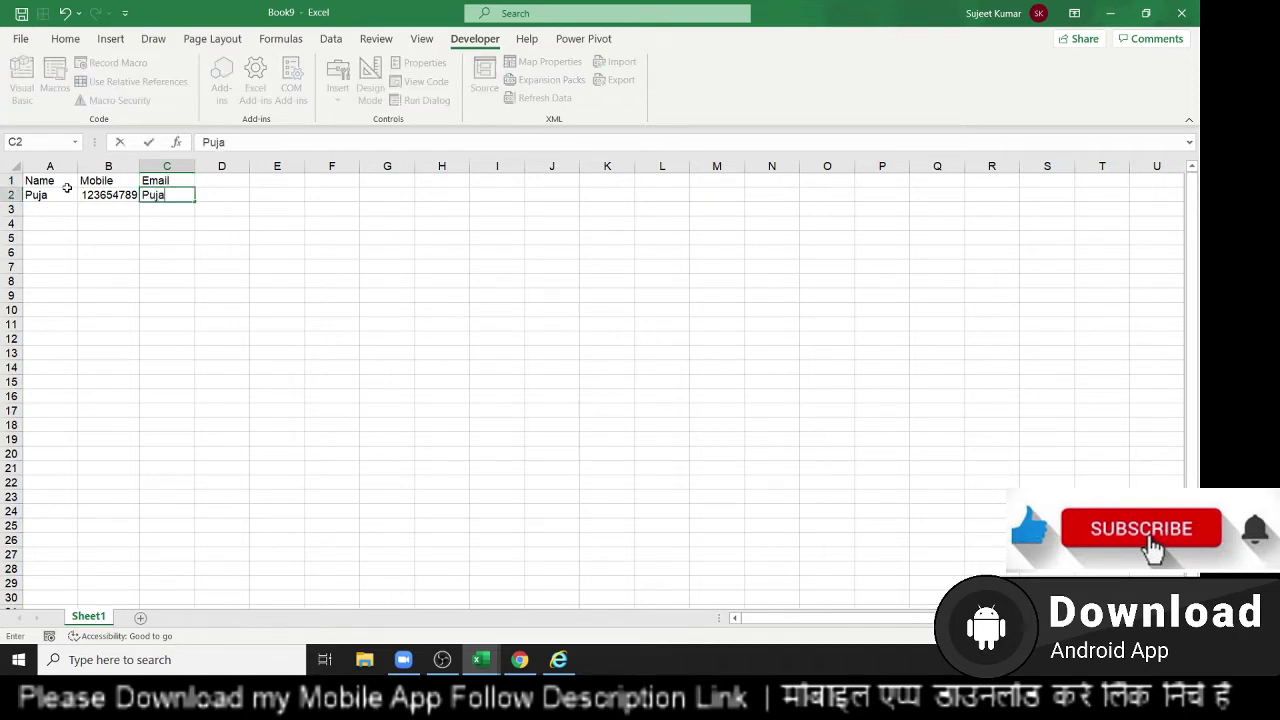
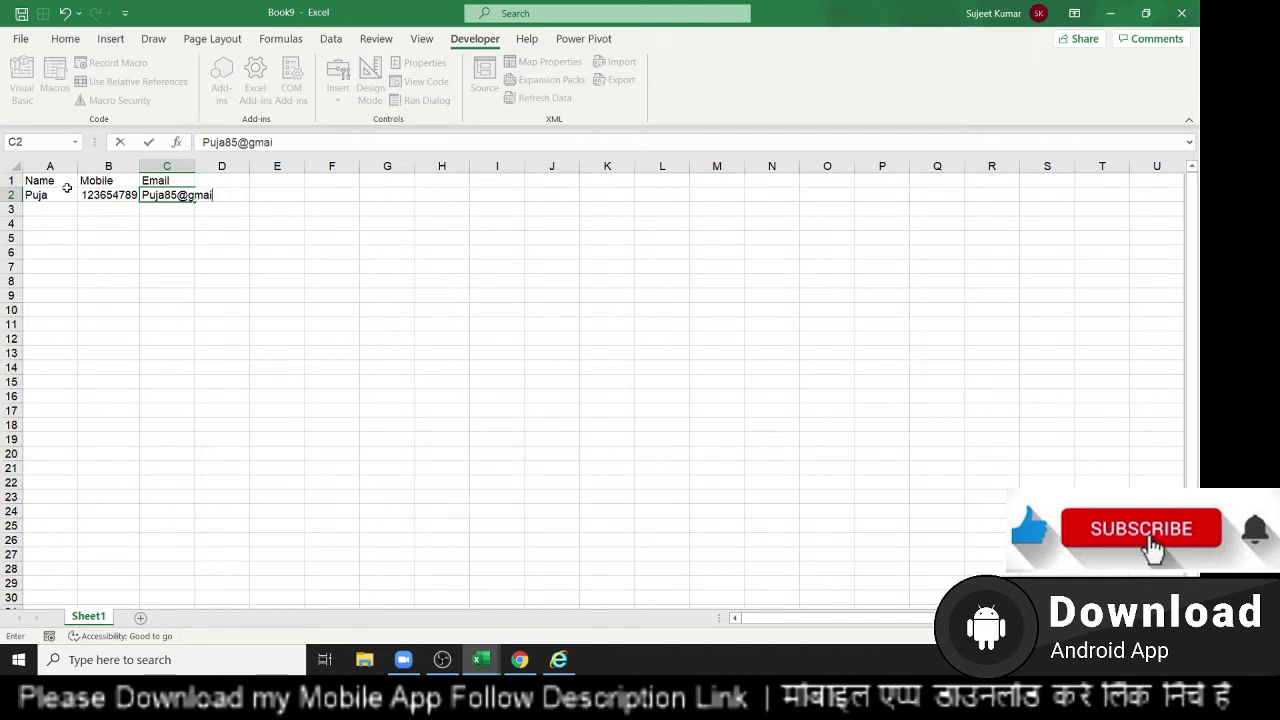
pyautogui.press('Return')
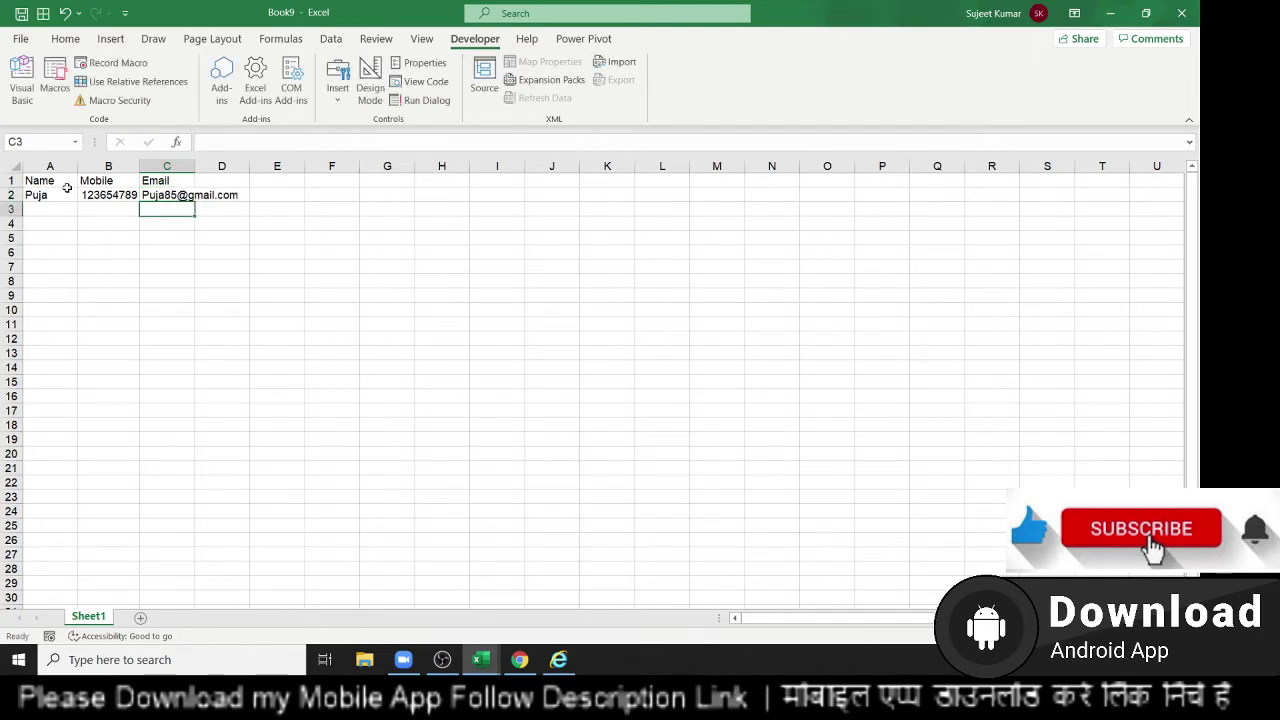
pyautogui.hotkey('alt', 'F11')
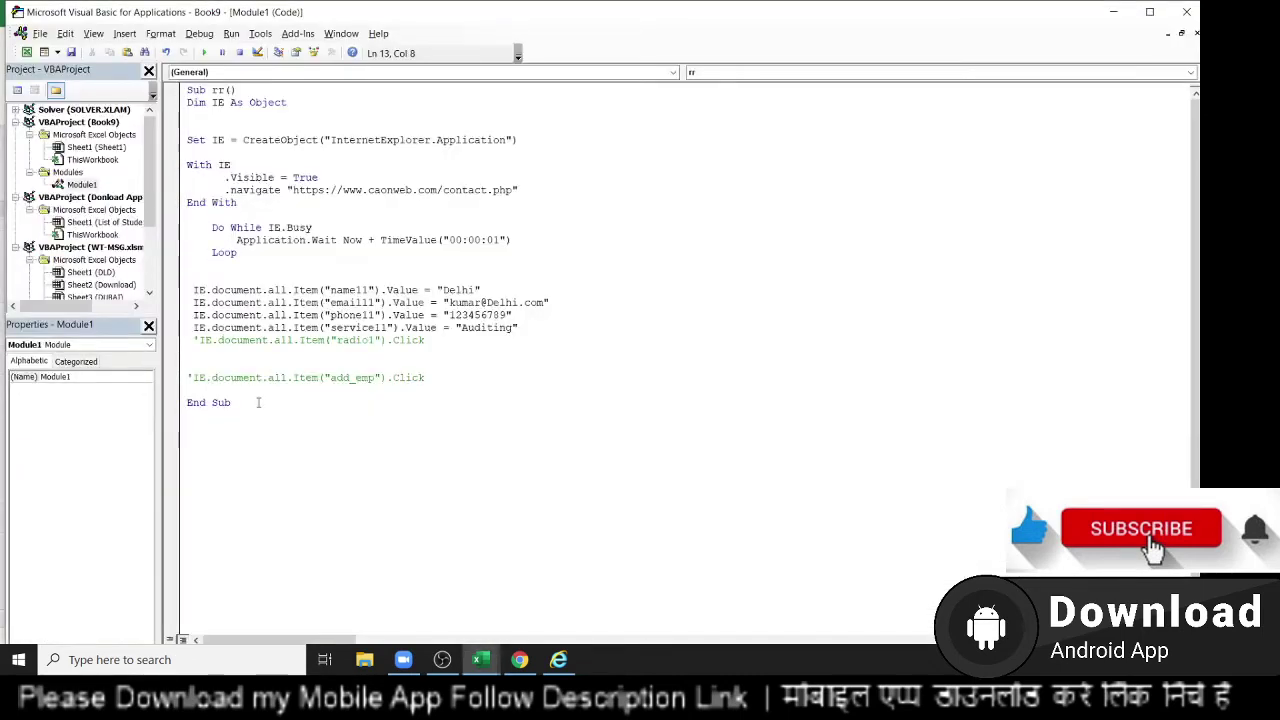
pyautogui.click(297, 437)
pyautogui.click(192, 102)
pyautogui.hotkey('shift', 'Down')
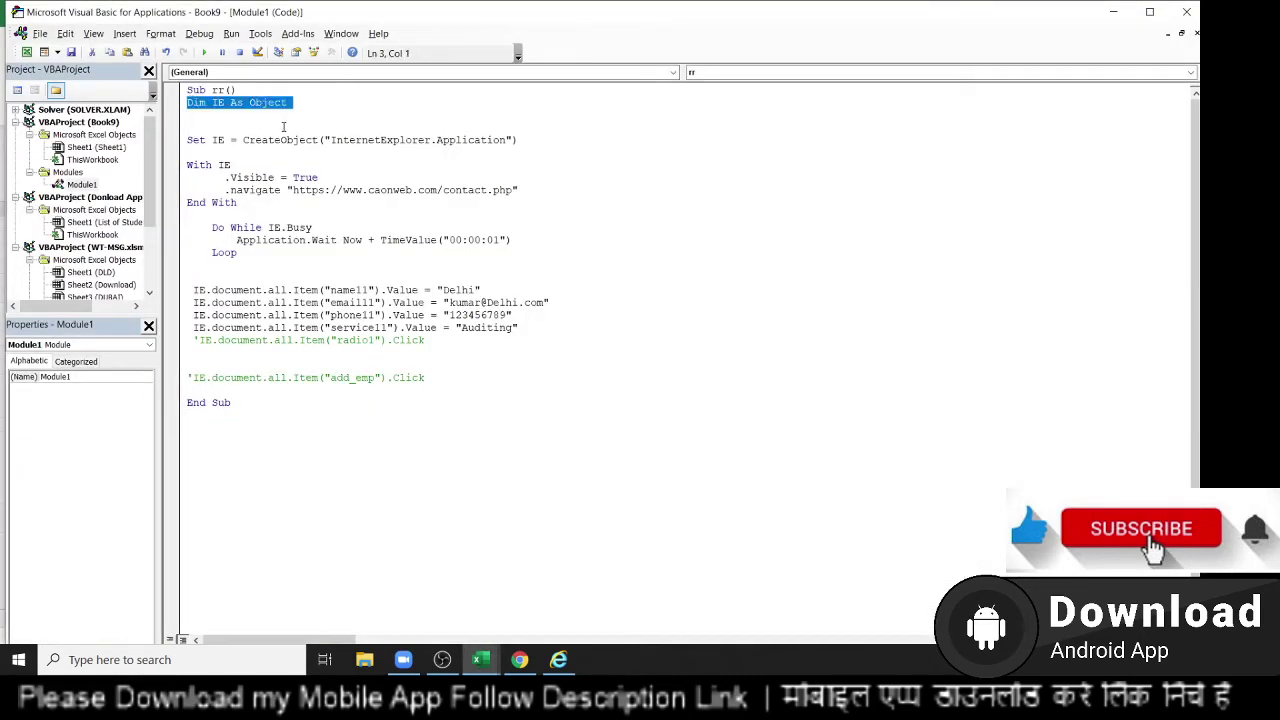
pyautogui.press('Down')
pyautogui.press('Down')
pyautogui.hotkey('shift', 'Right')
pyautogui.hotkey('shift', 'Right')
pyautogui.hotkey('shift', 'Right')
pyautogui.hotkey('shift', 'Right')
pyautogui.hotkey('shift', 'Right')
pyautogui.hotkey('shift', 'Right')
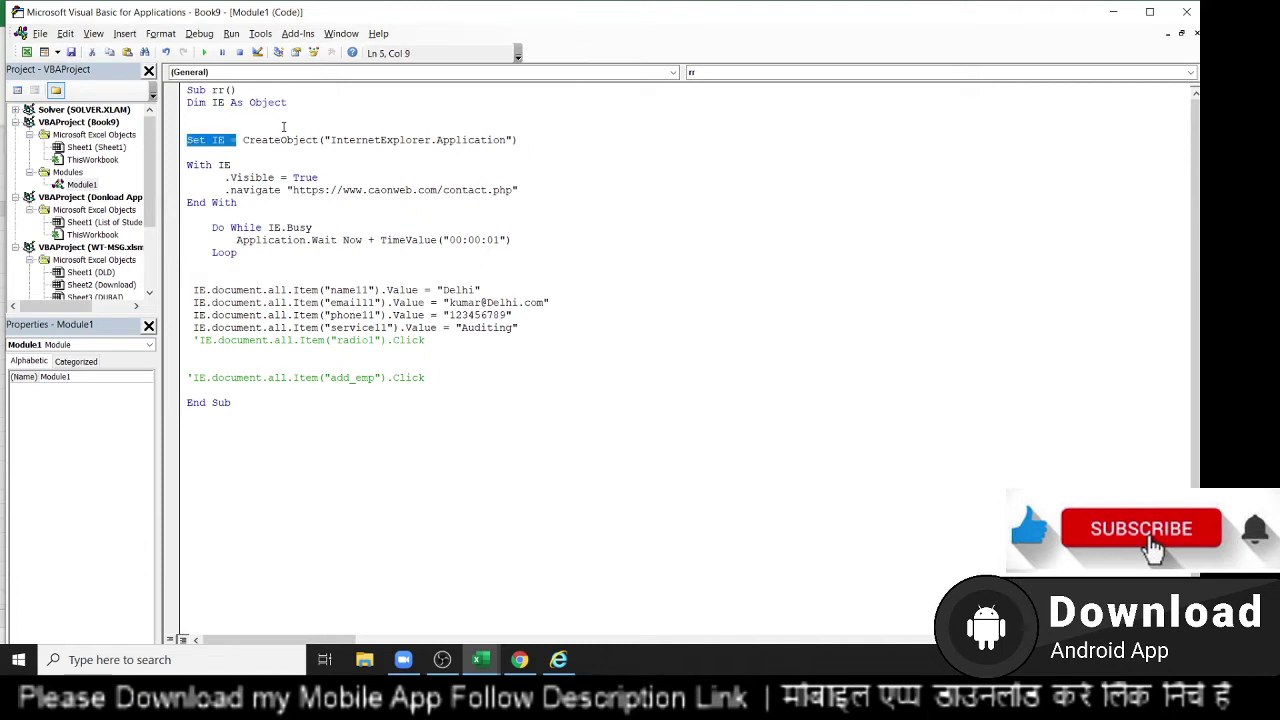
pyautogui.press('Right')
pyautogui.hotkey('shift', 'Right')
pyautogui.hotkey('shift', 'Right')
pyautogui.hotkey('shift', 'Right')
pyautogui.hotkey('shift', 'Right')
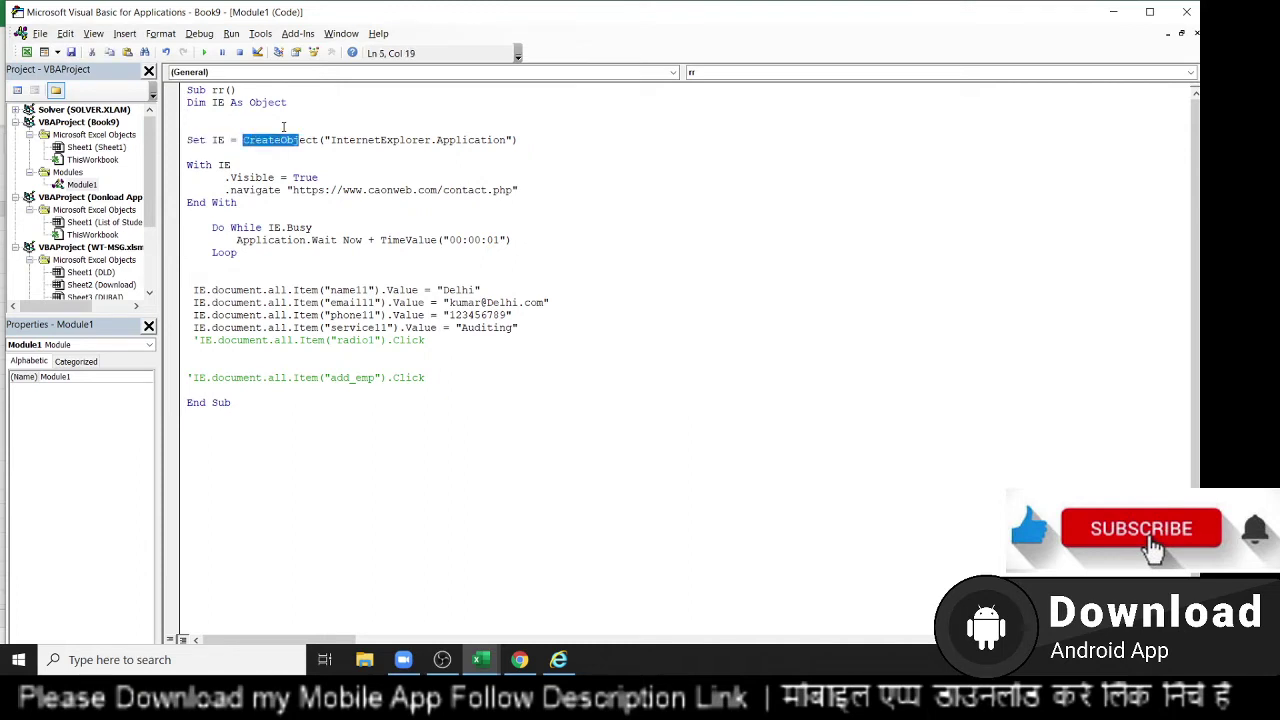
pyautogui.hotkey('shift', 'Right')
pyautogui.hotkey('shift', 'Right')
pyautogui.press('Right')
pyautogui.hotkey('shift', 'Right')
pyautogui.hotkey('shift', 'Right')
pyautogui.hotkey('shift', 'Right')
pyautogui.hotkey('shift', 'Right')
pyautogui.hotkey('shift', 'Right')
pyautogui.hotkey('shift', 'Right')
pyautogui.hotkey('shift', 'Right')
pyautogui.hotkey('shift', 'Right')
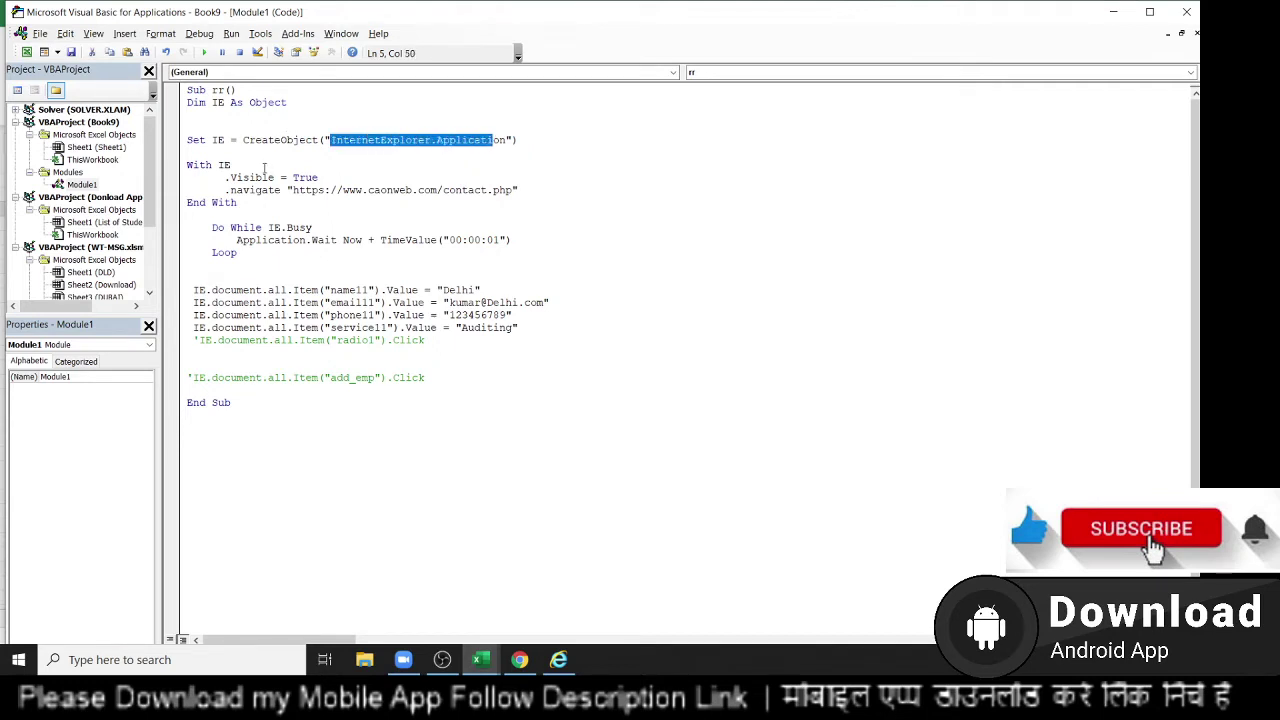
pyautogui.click(265, 167)
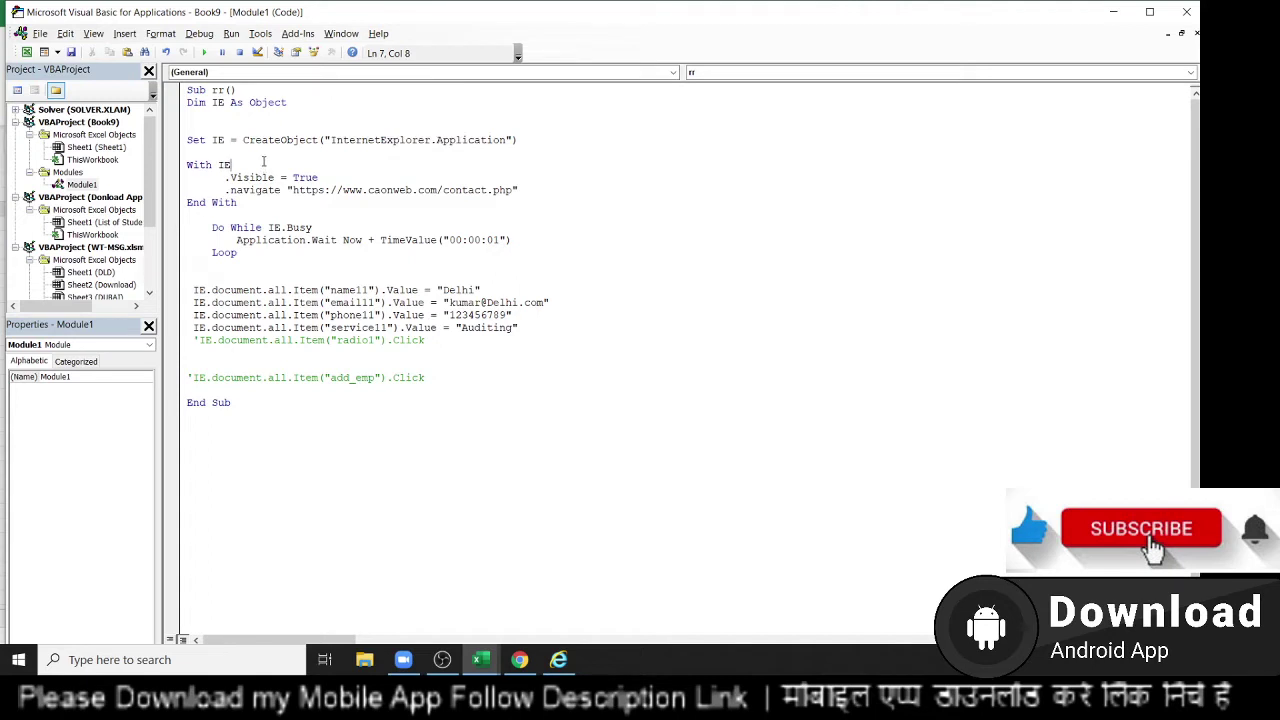
pyautogui.doubleClick(236, 165)
pyautogui.doubleClick(306, 177)
pyautogui.click(244, 192)
pyautogui.doubleClick(246, 192)
pyautogui.moveTo(291, 190); pyautogui.dragTo(508, 198)
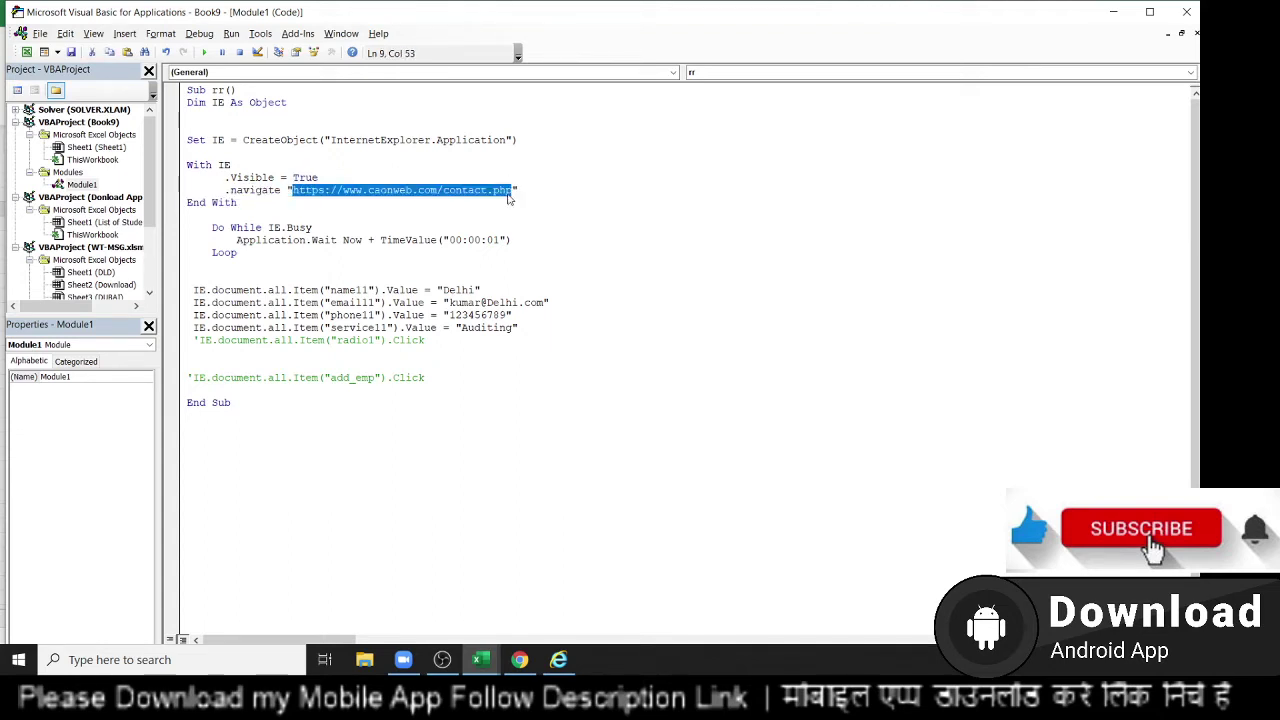
pyautogui.doubleClick(196, 203)
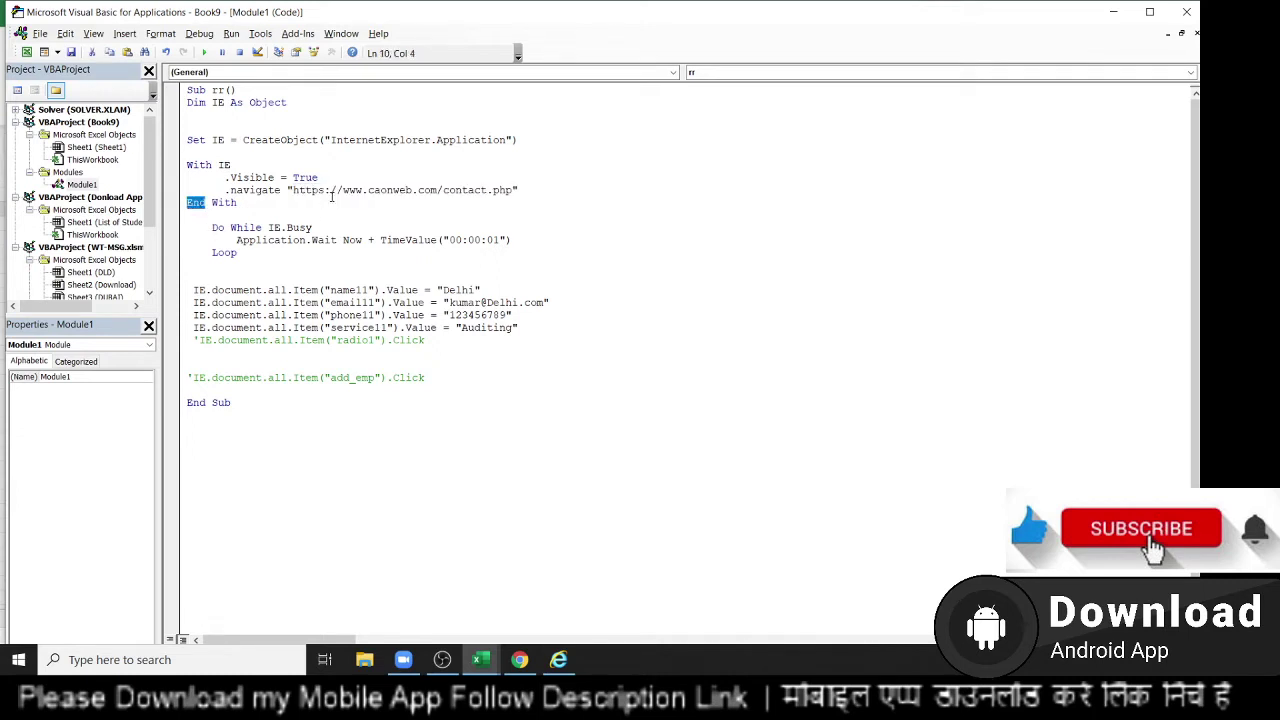
pyautogui.click(331, 190)
pyautogui.moveTo(332, 190); pyautogui.dragTo(451, 192)
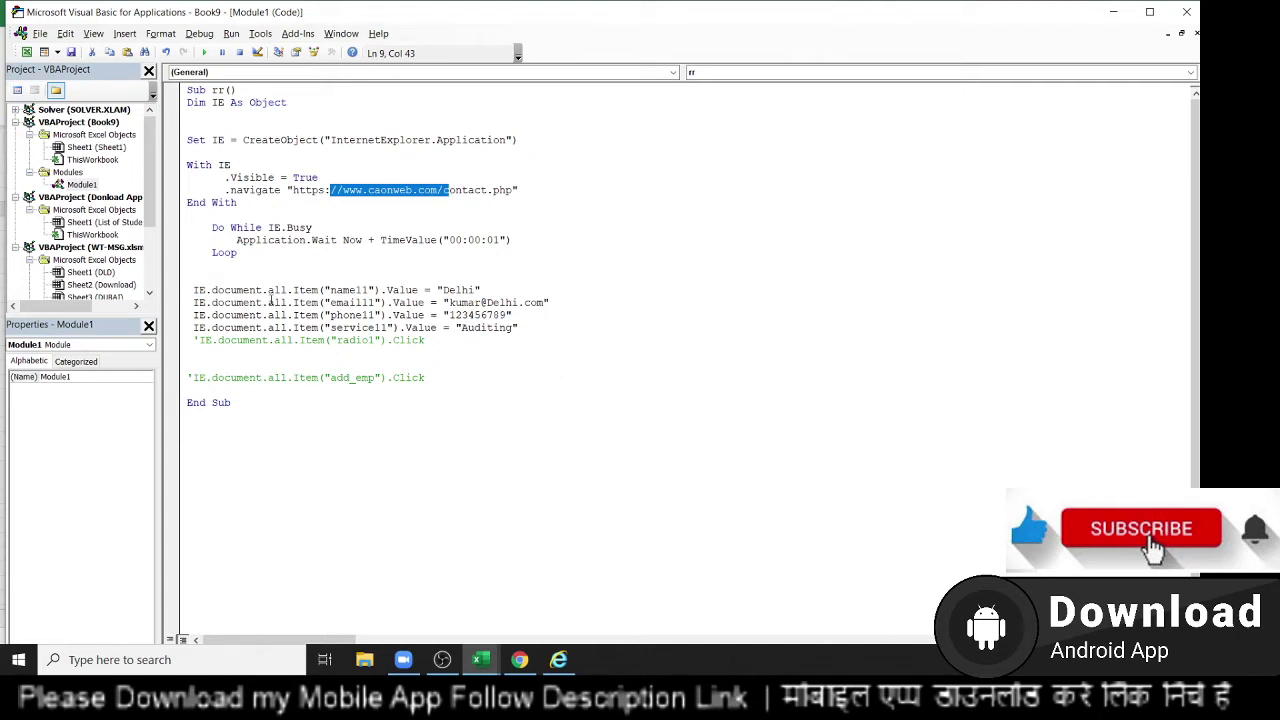
# Step: Highlight the form-filling lines and the Do While wait loop with its one-second TimeValue delay
pyautogui.moveTo(198, 290); pyautogui.dragTo(267, 328)
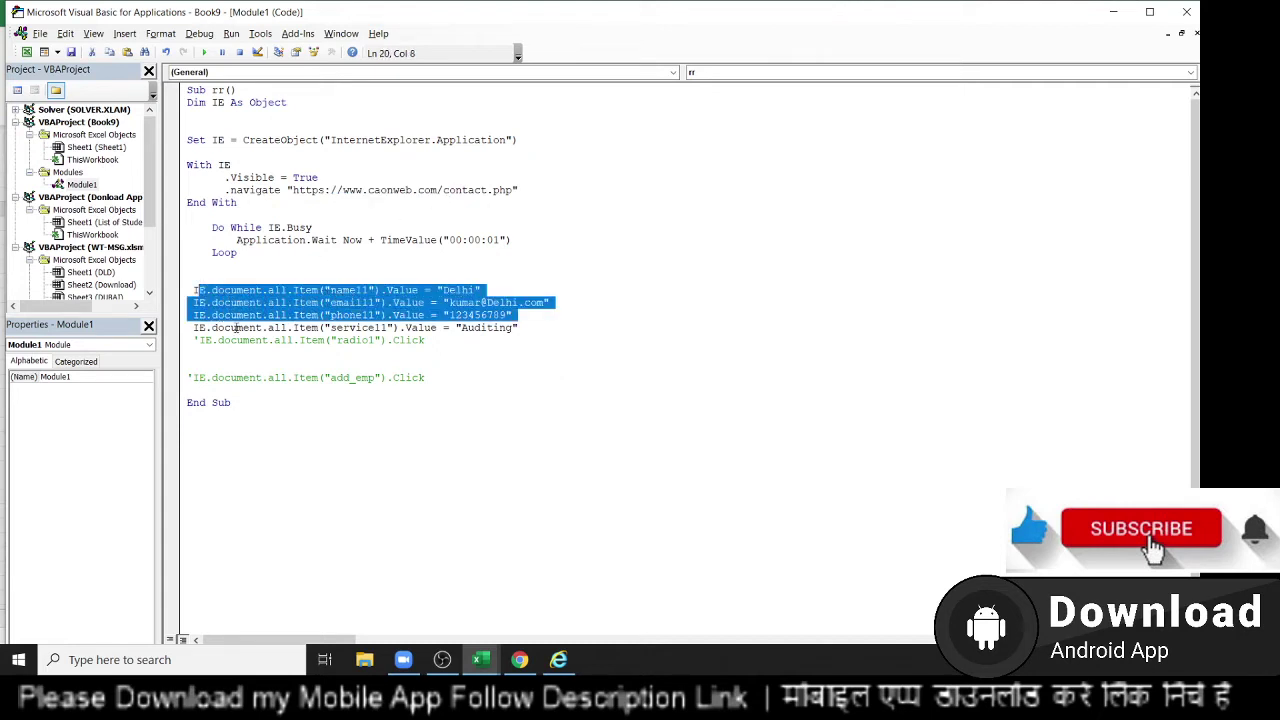
pyautogui.click(289, 293)
pyautogui.doubleClick(217, 228)
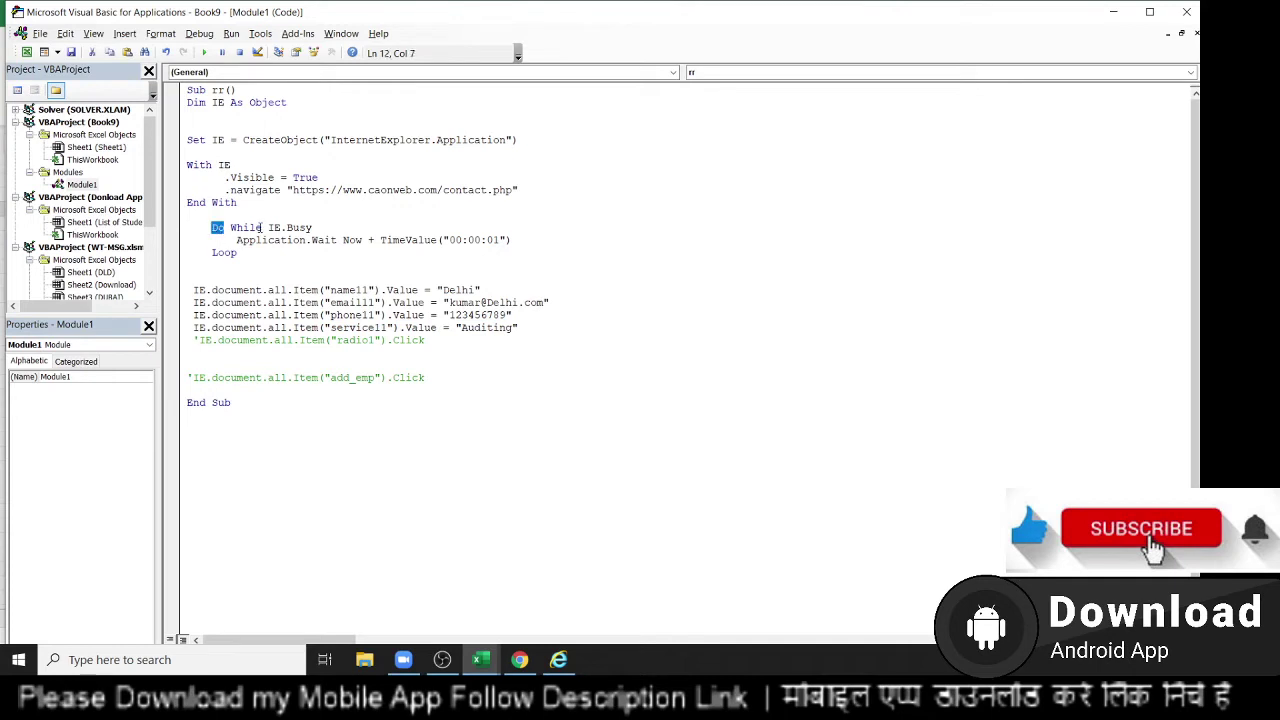
pyautogui.doubleClick(250, 228)
pyautogui.doubleClick(276, 228)
pyautogui.doubleClick(278, 240)
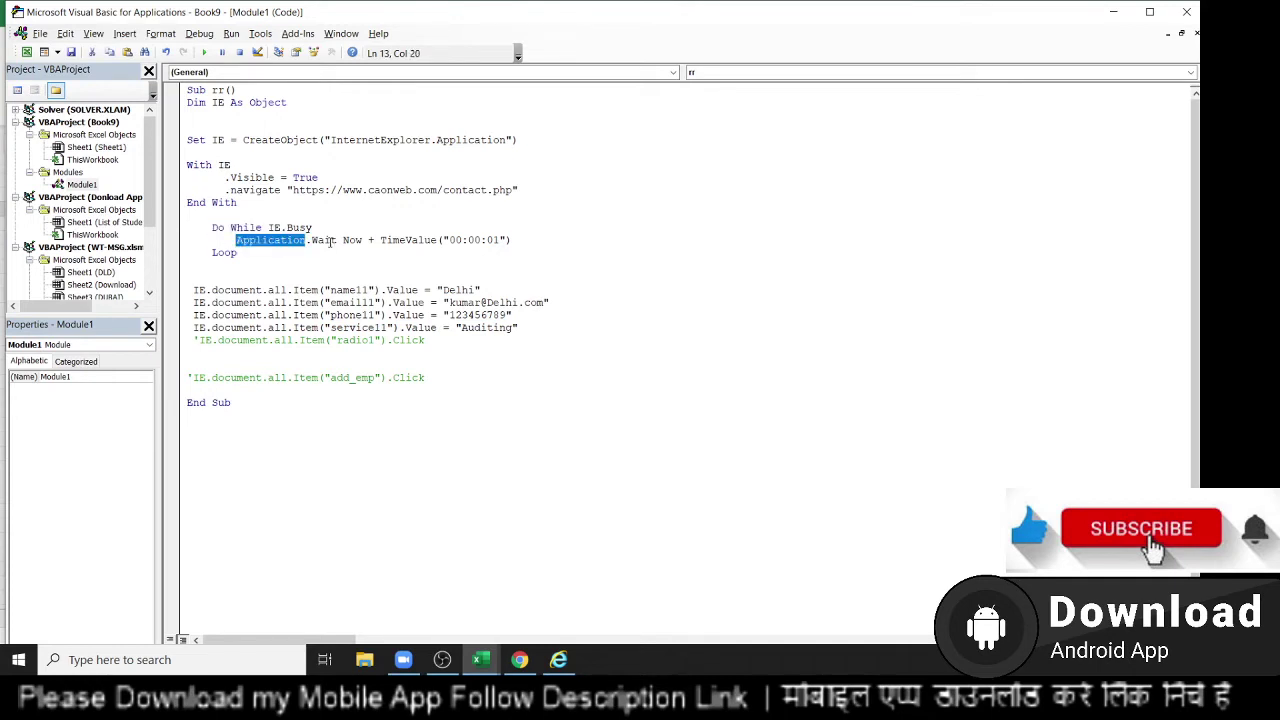
pyautogui.click(330, 242)
pyautogui.moveTo(383, 240); pyautogui.dragTo(516, 245)
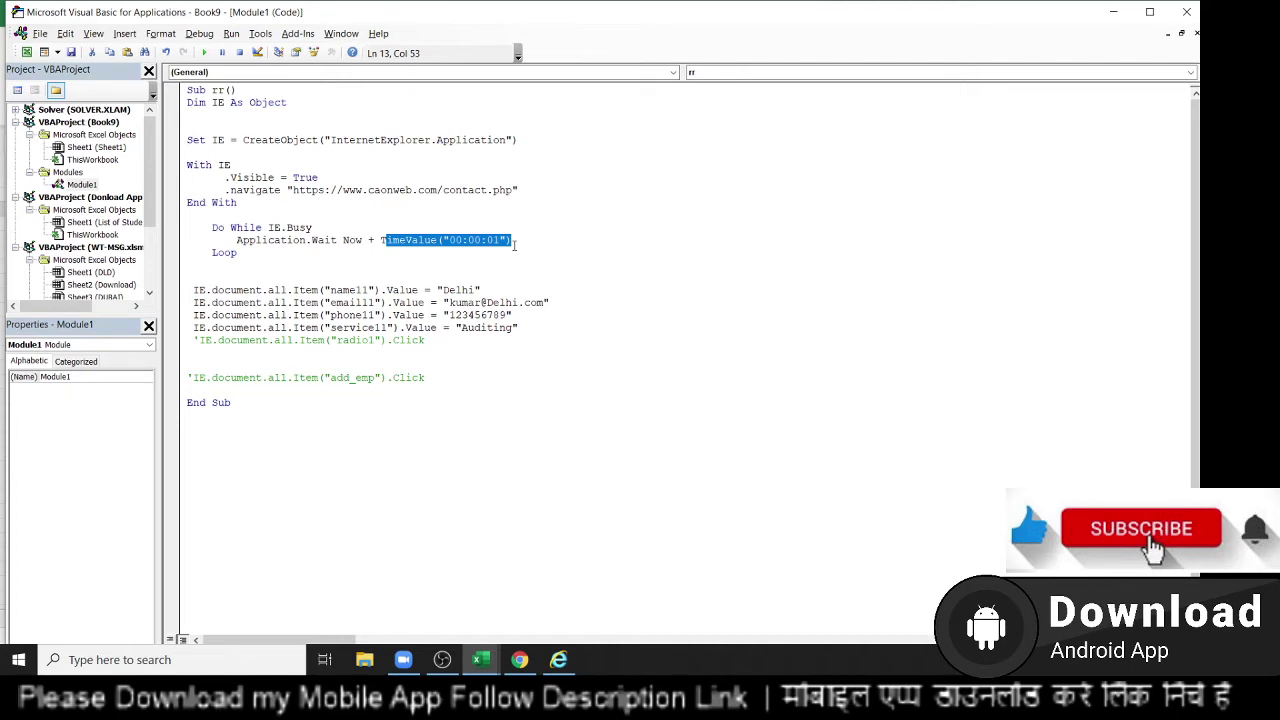
# Step: Select the field name name11 in the code, then bring up the contact page in the browser
pyautogui.click(200, 289)
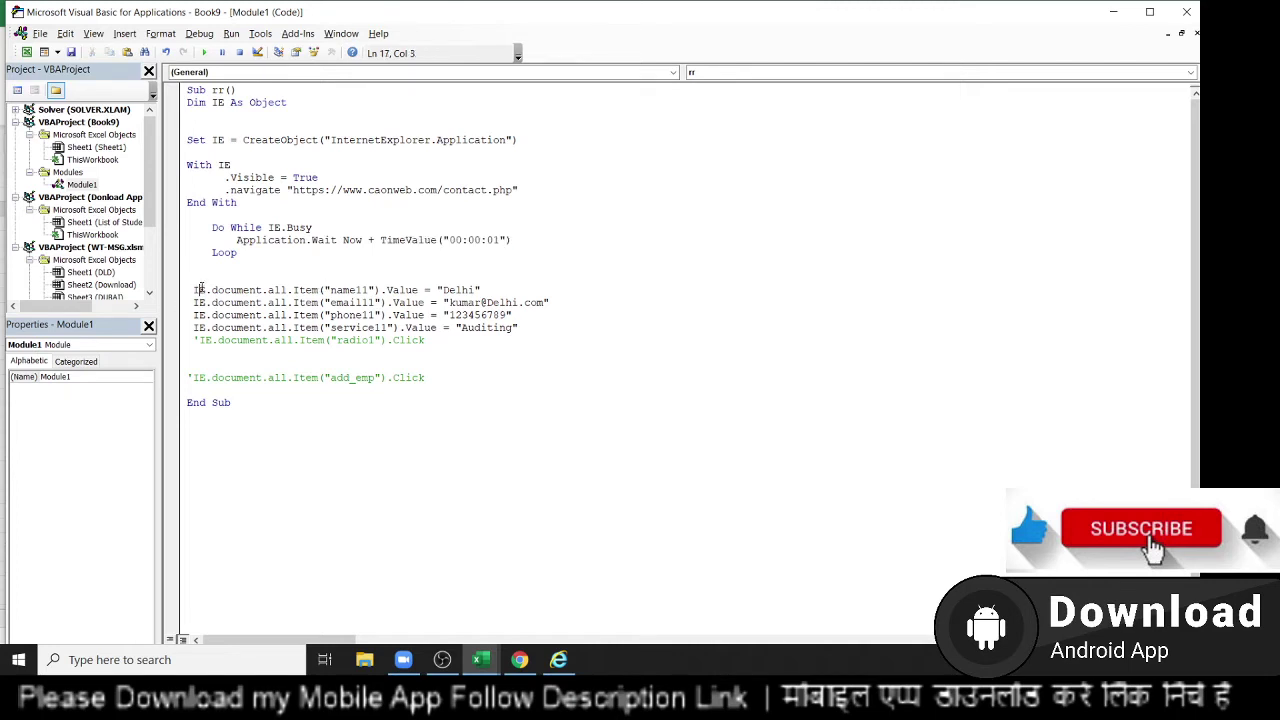
pyautogui.doubleClick(218, 140)
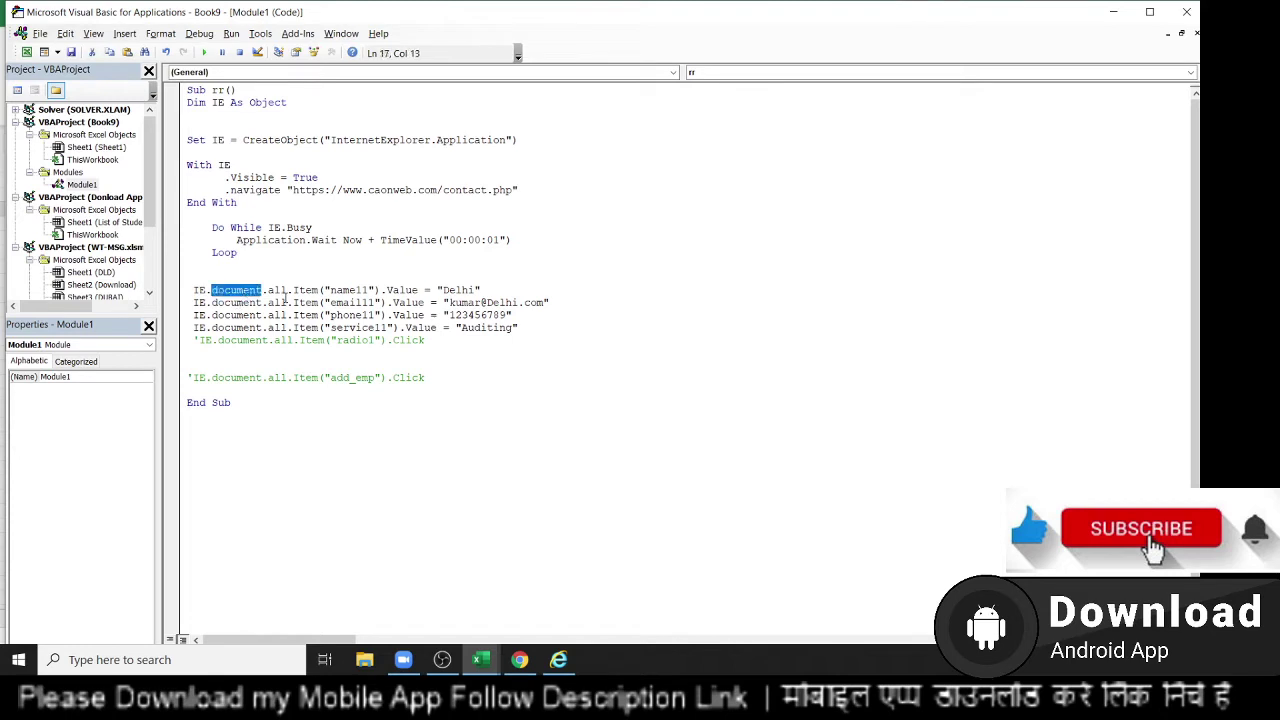
pyautogui.moveTo(240, 290); pyautogui.dragTo(297, 302)
pyautogui.click(305, 290)
pyautogui.doubleClick(346, 290)
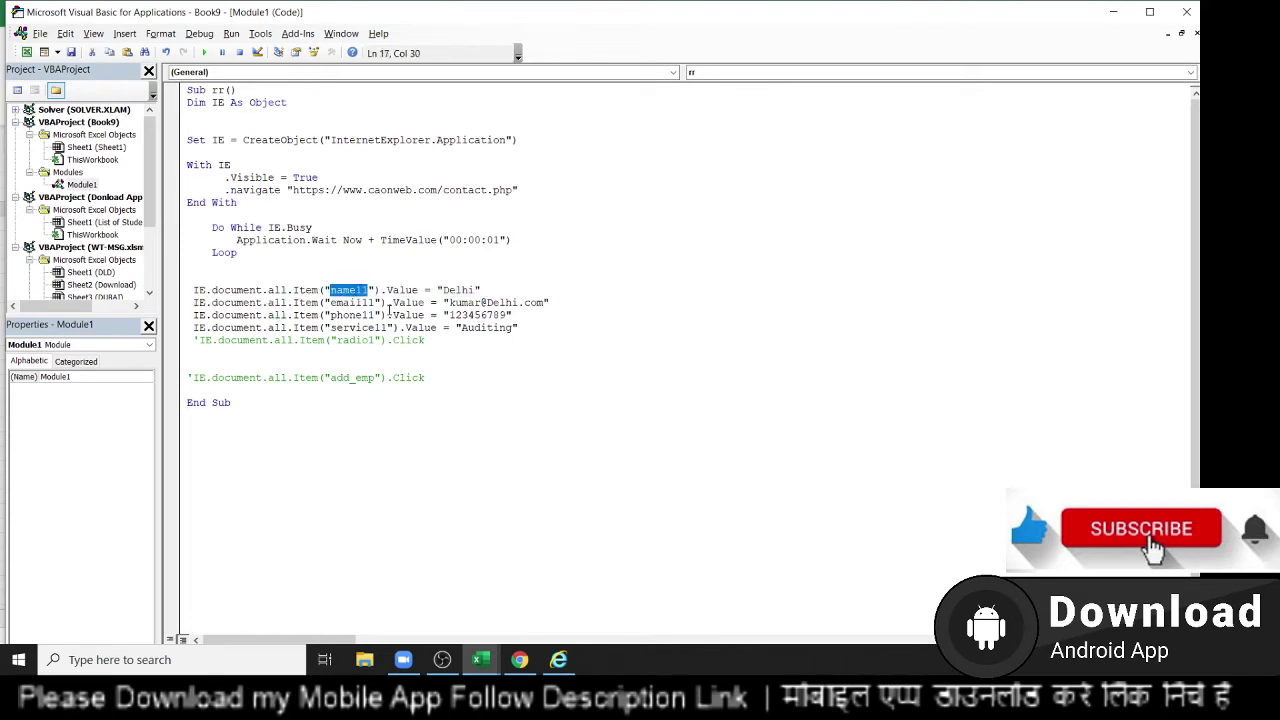
pyautogui.click(558, 659)
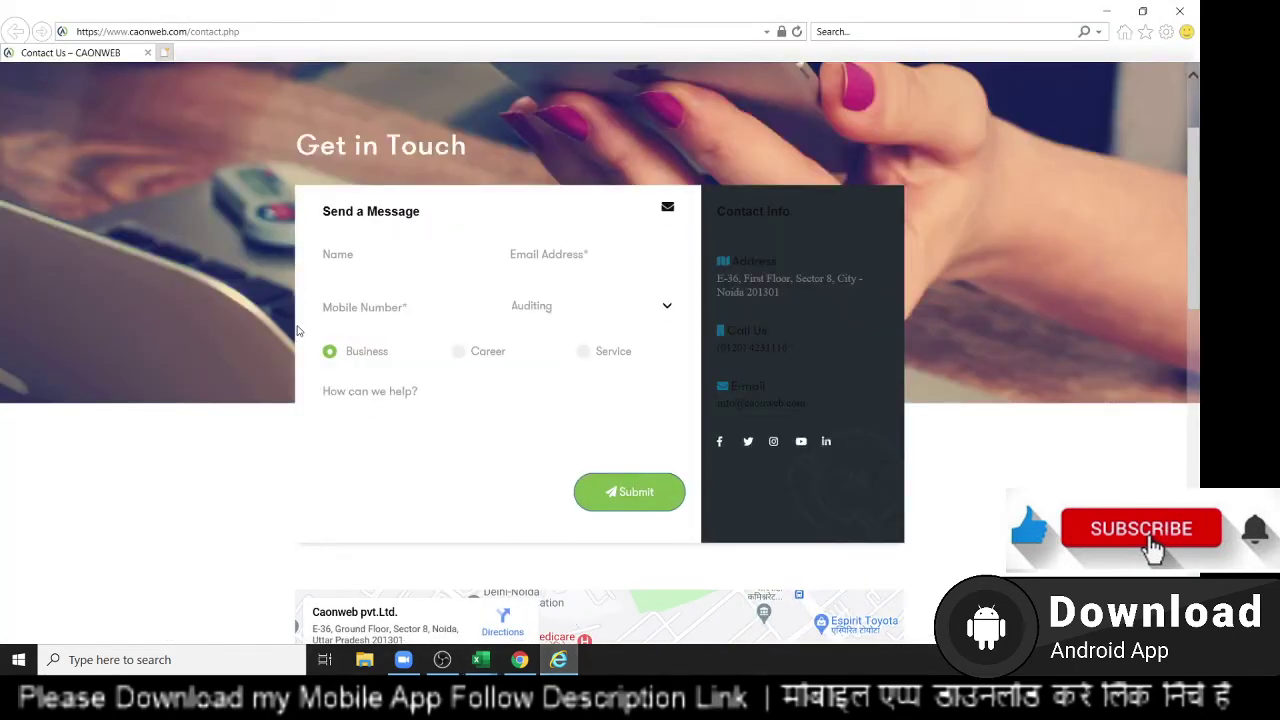
# Step: Open the page source in the F12 developer tools and search it for the email input
pyautogui.press('alt')
pyautogui.click(66, 71)
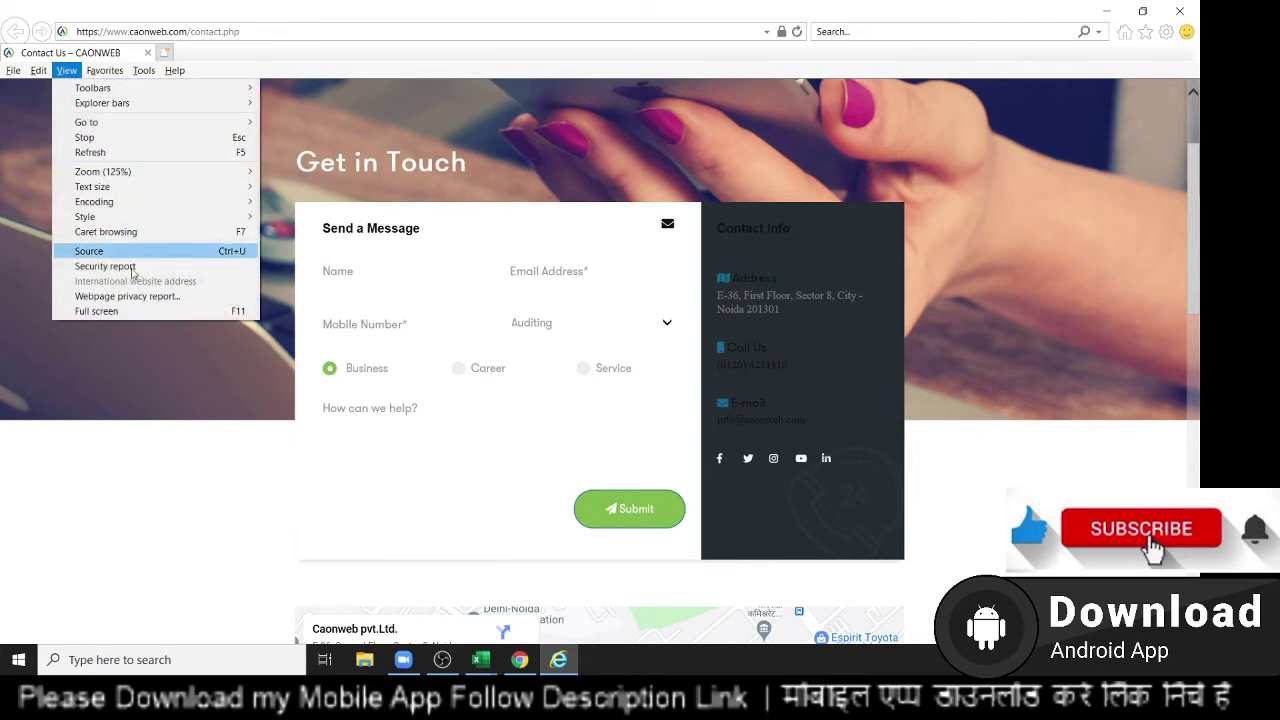
pyautogui.click(131, 252)
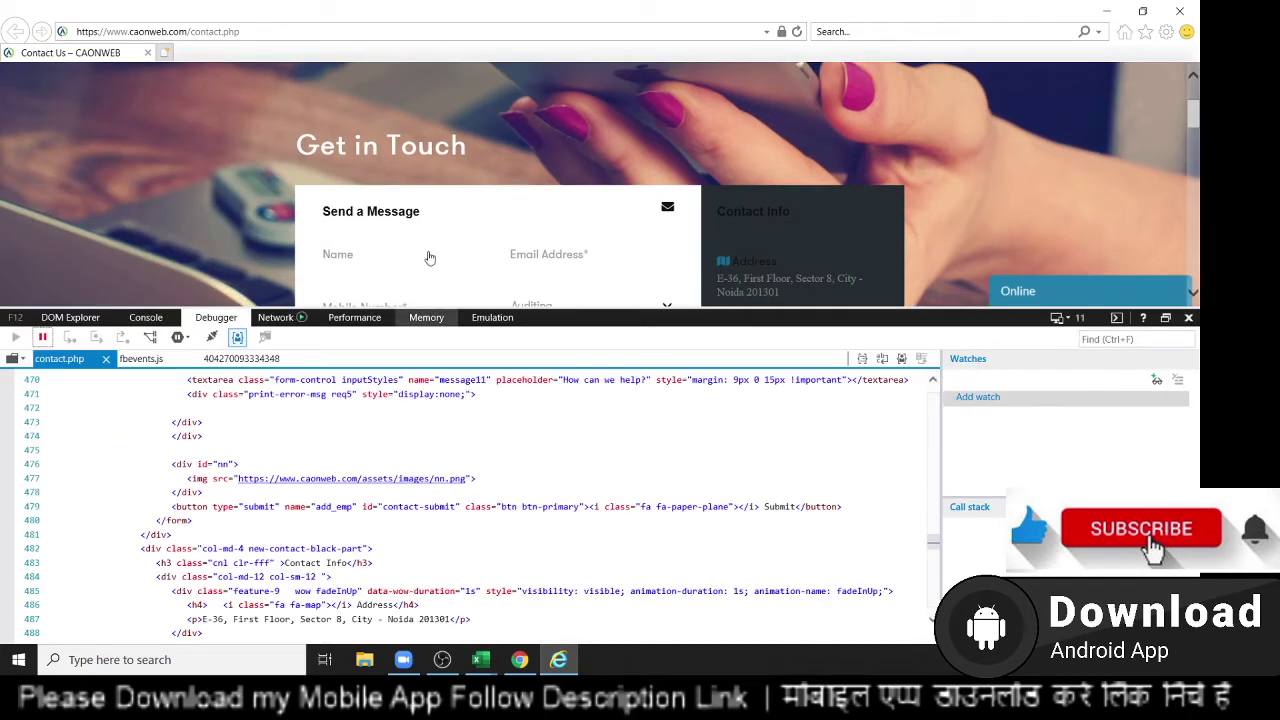
pyautogui.scroll(-3, 345, 455)
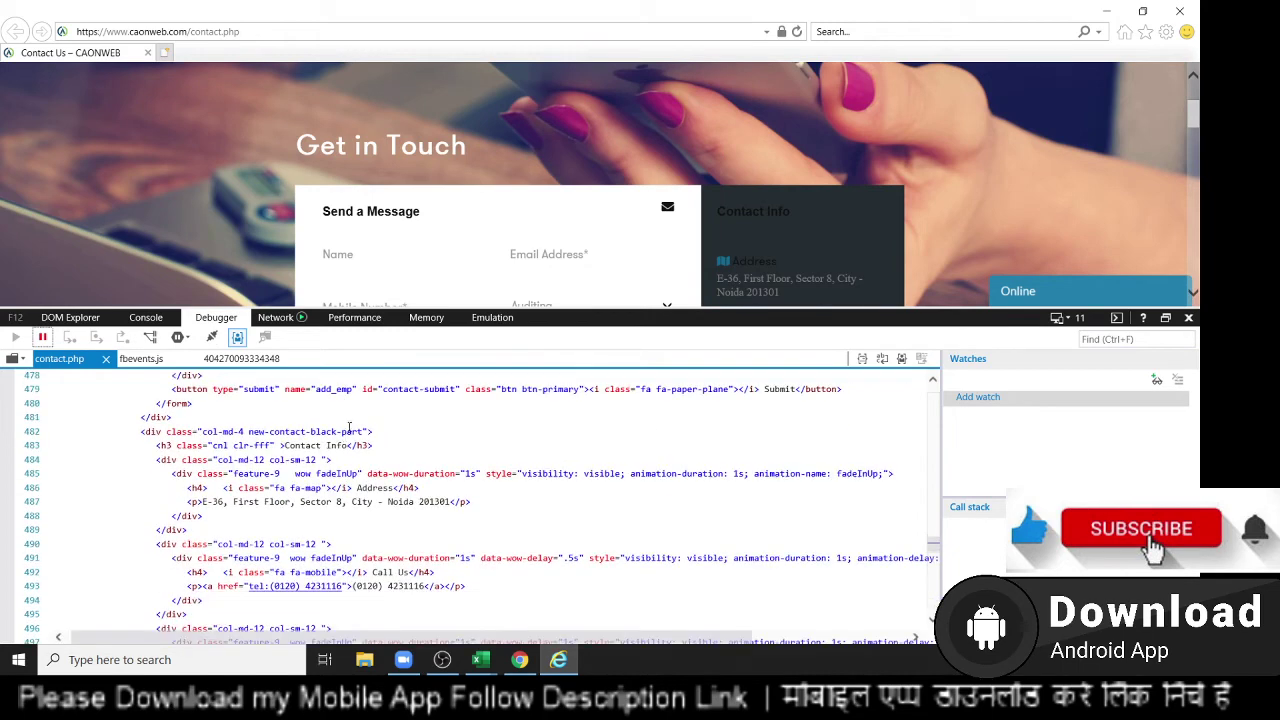
pyautogui.click(1104, 337)
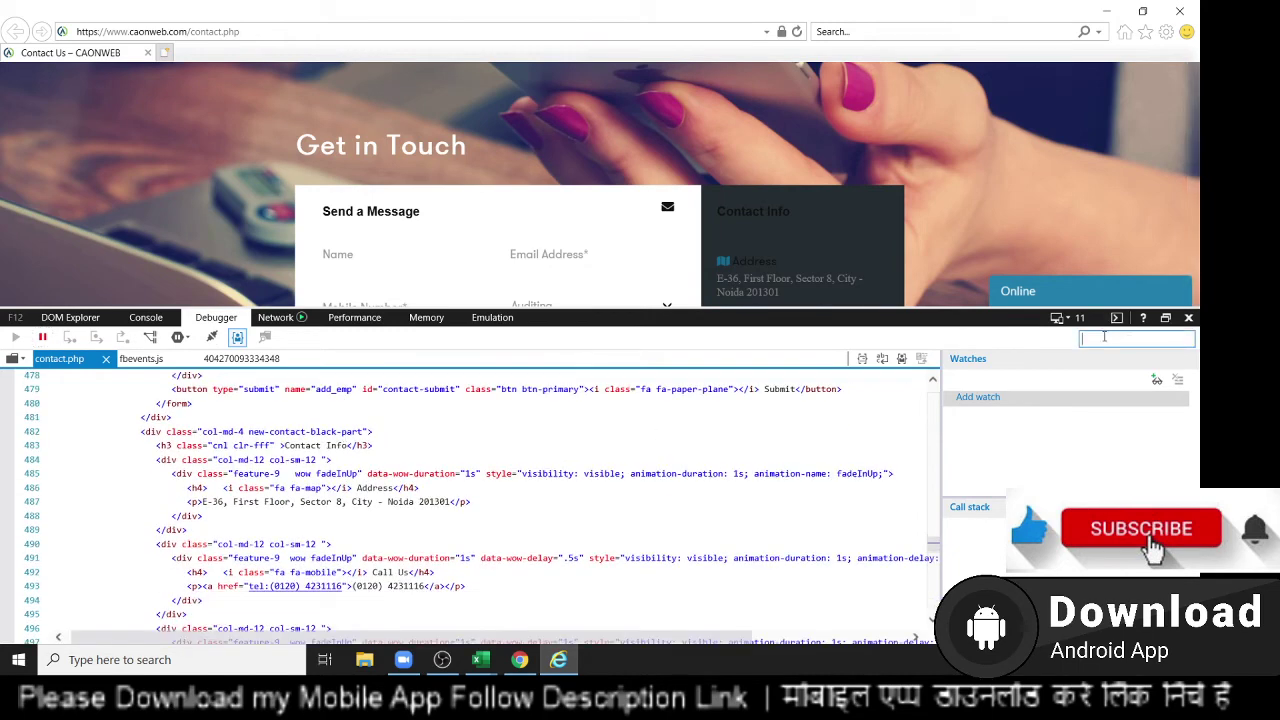
pyautogui.write('Ema')
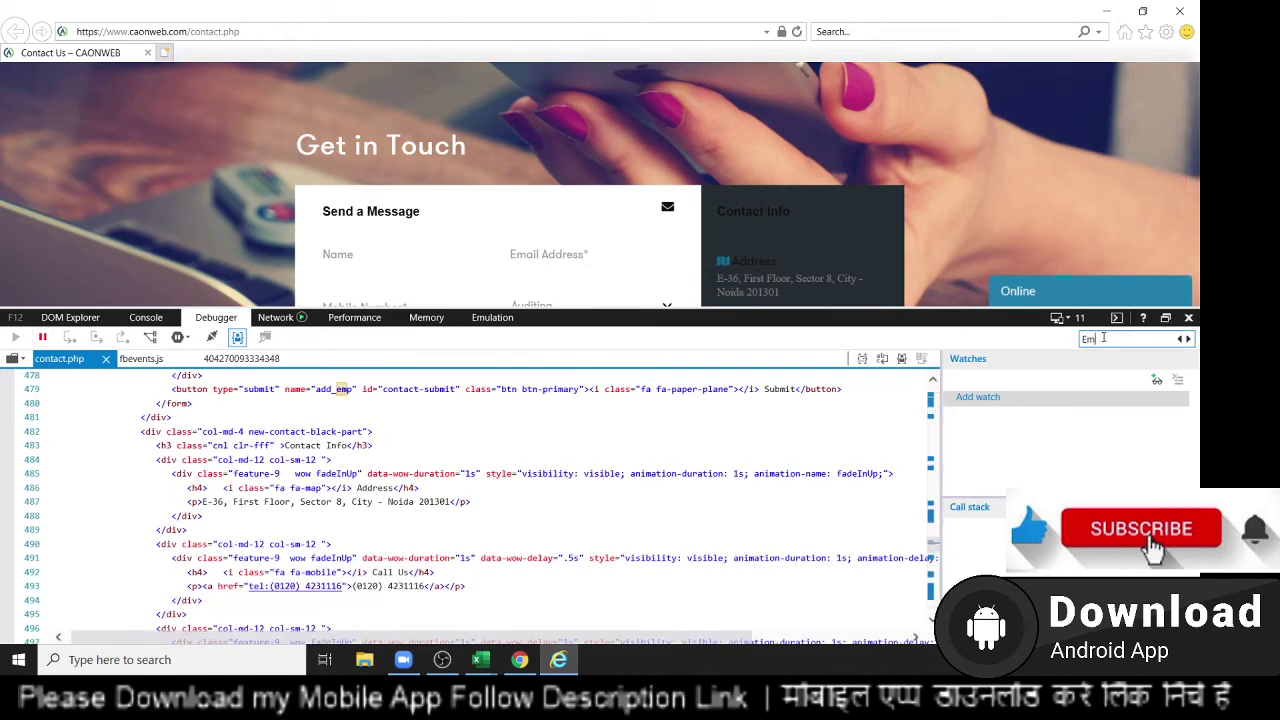
pyautogui.write('il')
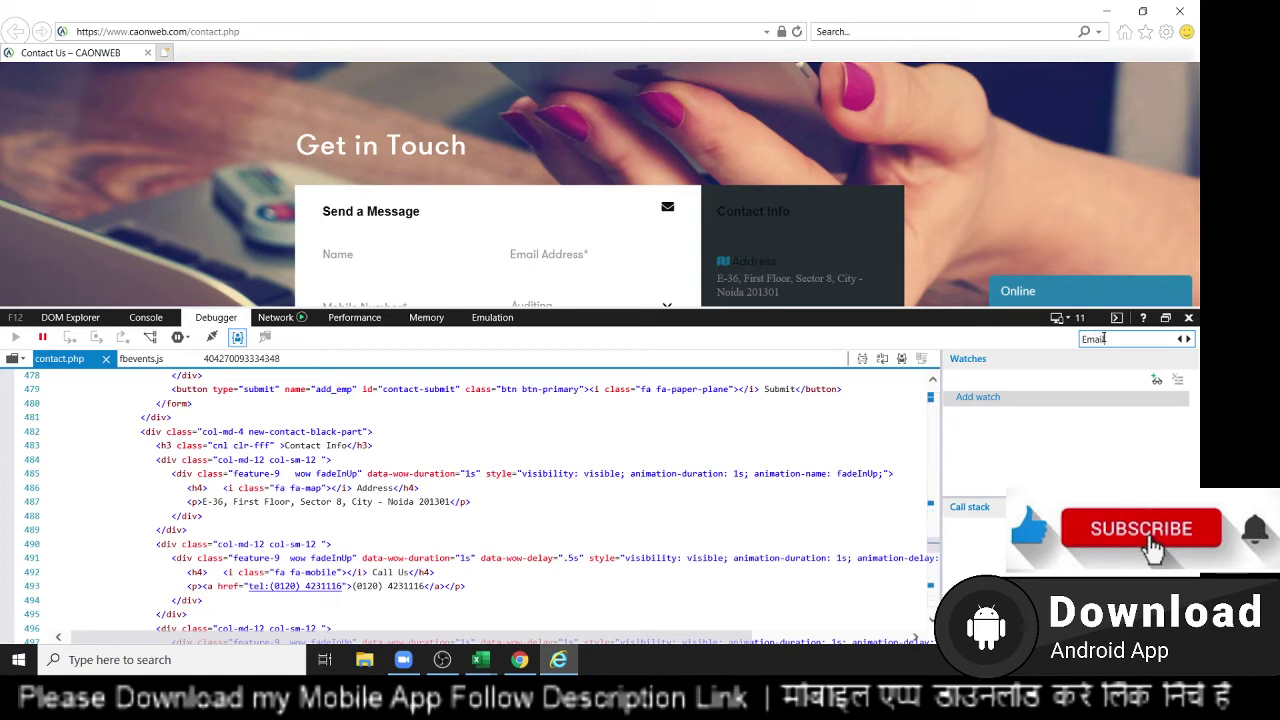
pyautogui.write('a')
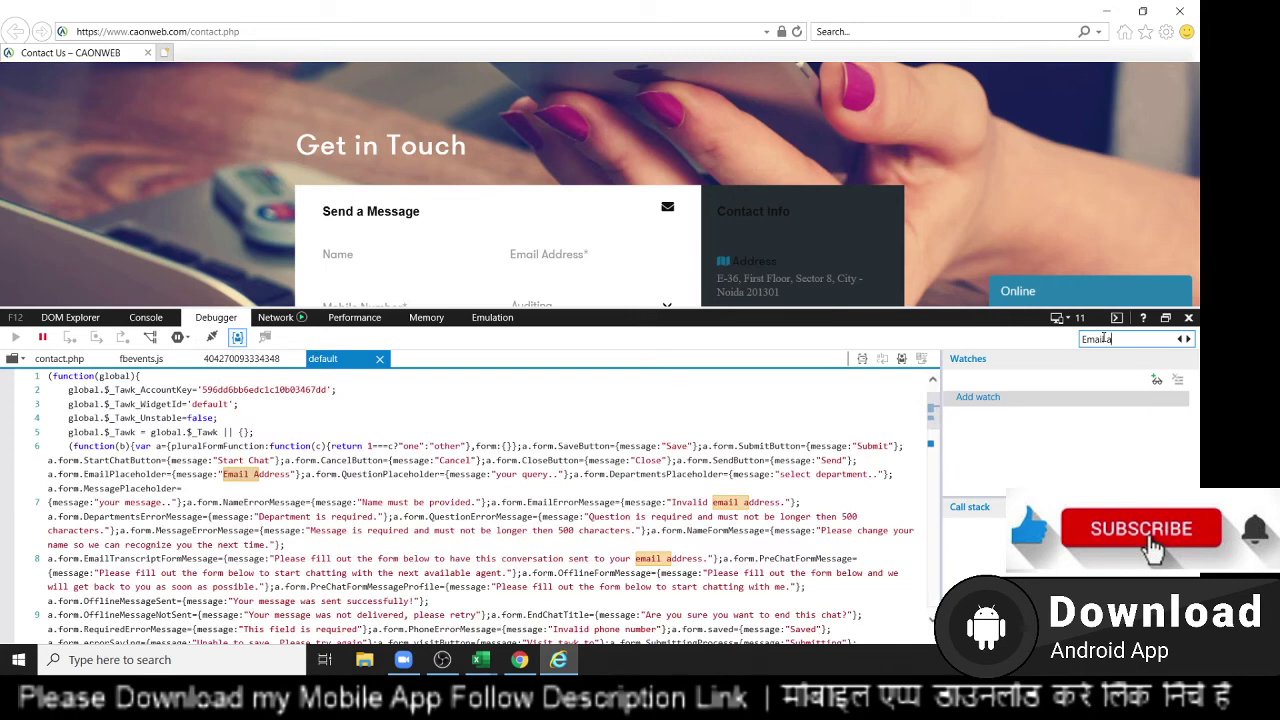
pyautogui.press('Return')
pyautogui.press('Return')
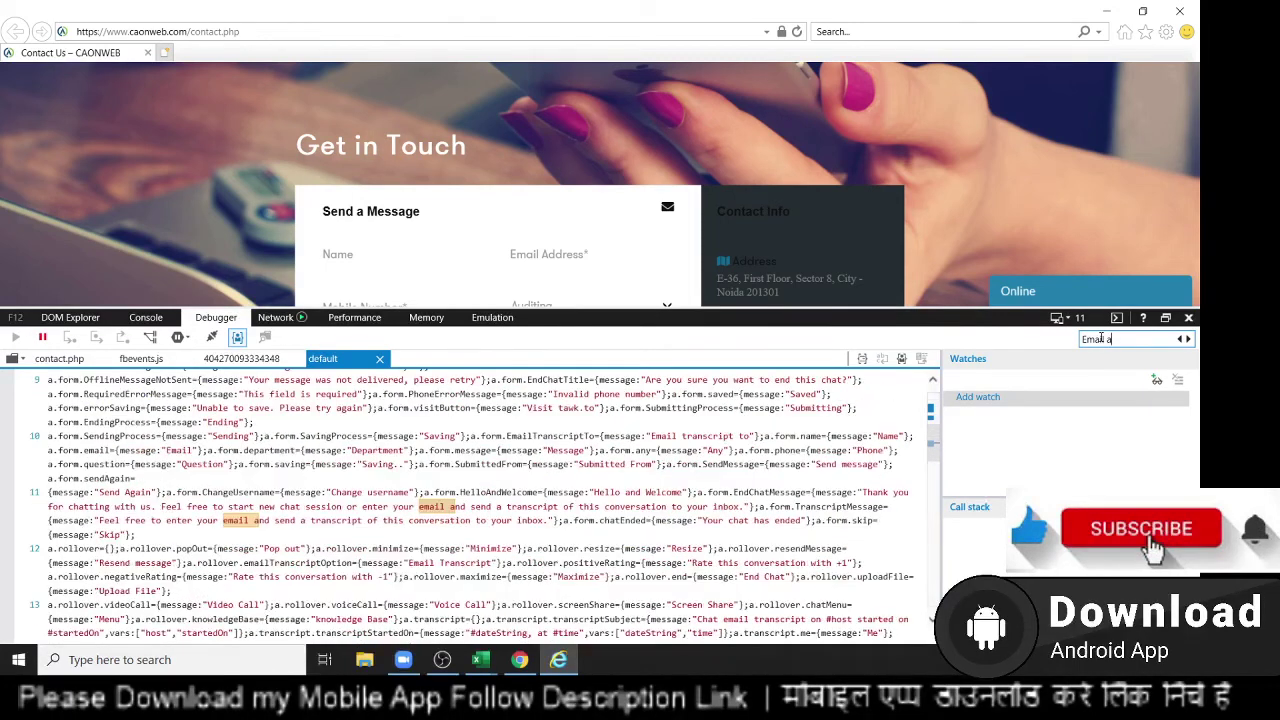
pyautogui.press('Return')
pyautogui.press('Return')
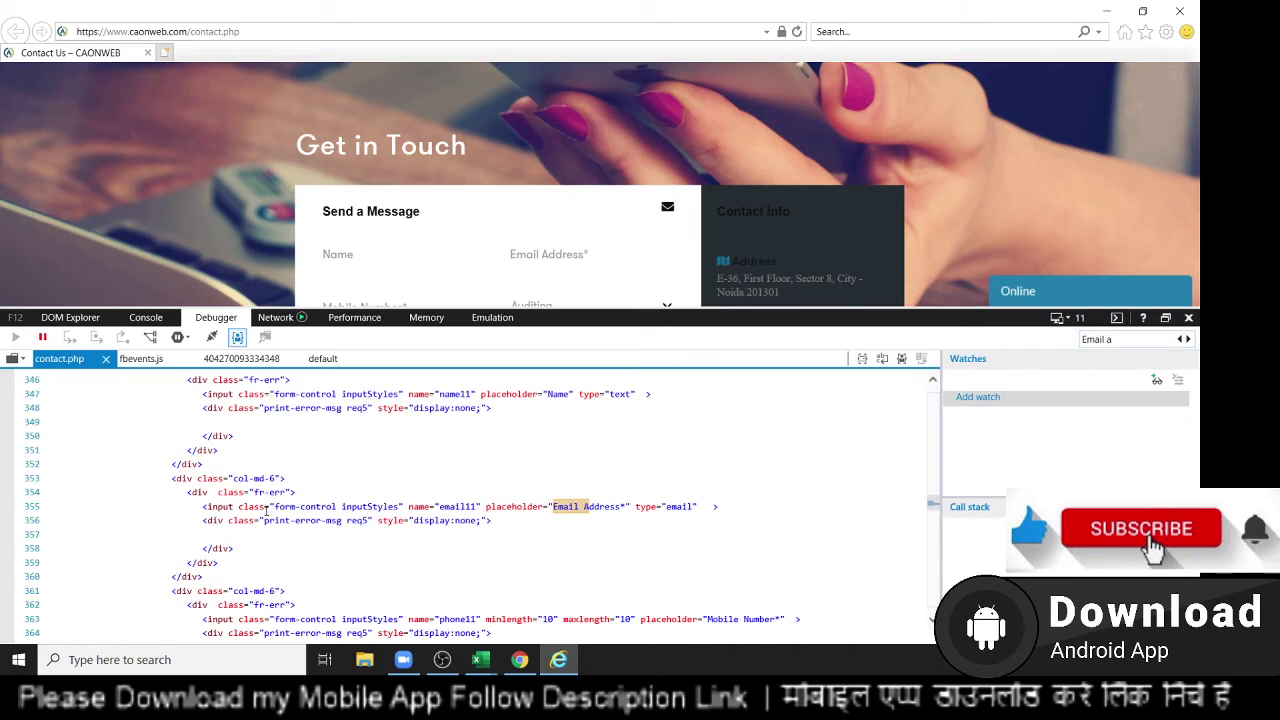
# Step: Pick out the name11 and email11 field names in the source, then return to the macro code
pyautogui.doubleClick(216, 508)
pyautogui.scroll(1, 395, 494)
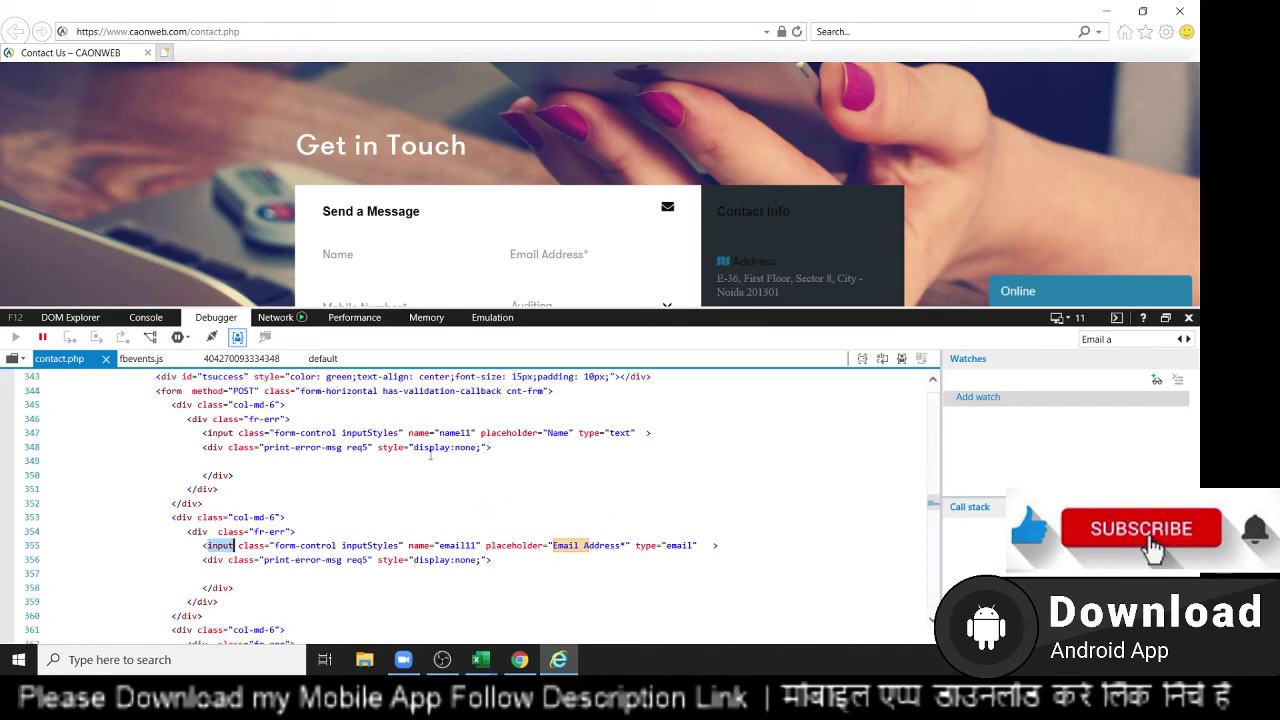
pyautogui.doubleClick(452, 433)
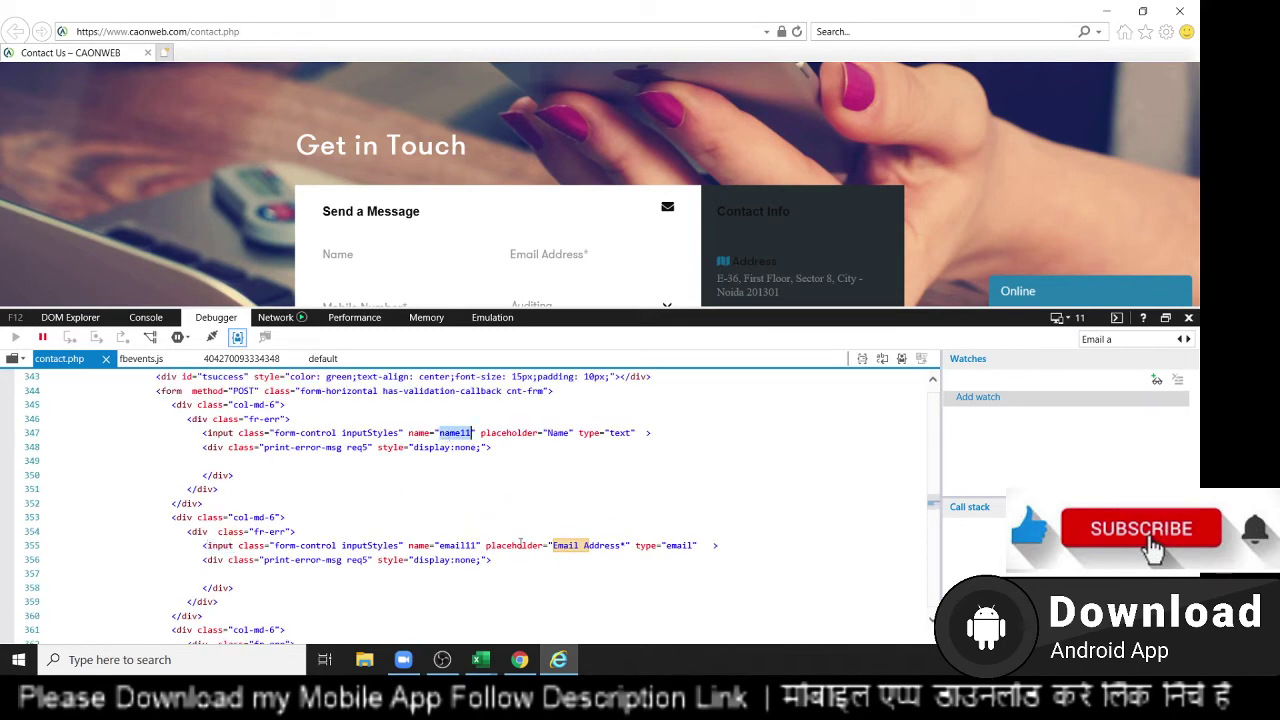
pyautogui.doubleClick(445, 545)
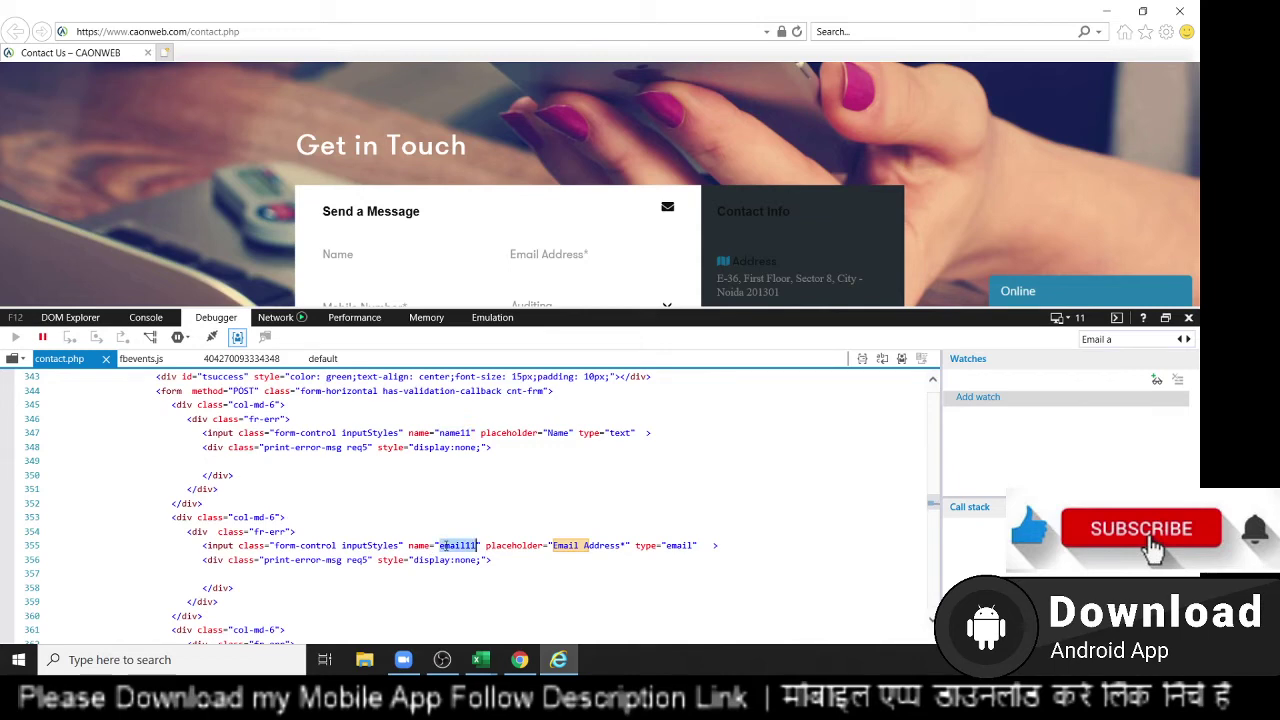
pyautogui.hotkey('alt', 'Tab')
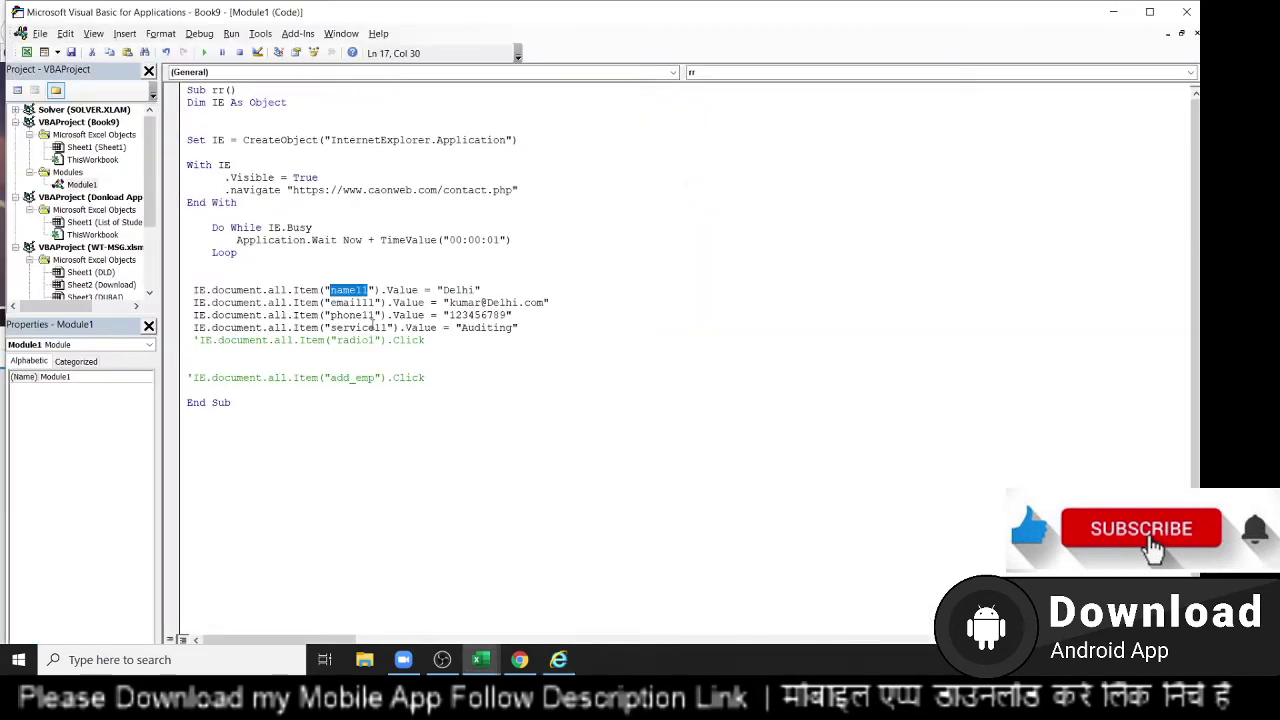
# Step: Replace the name11, email11 and phone11 literals with range("A2"), range("C2") and range("B2").Value
pyautogui.click(482, 290)
pyautogui.moveTo(483, 290); pyautogui.dragTo(433, 288)
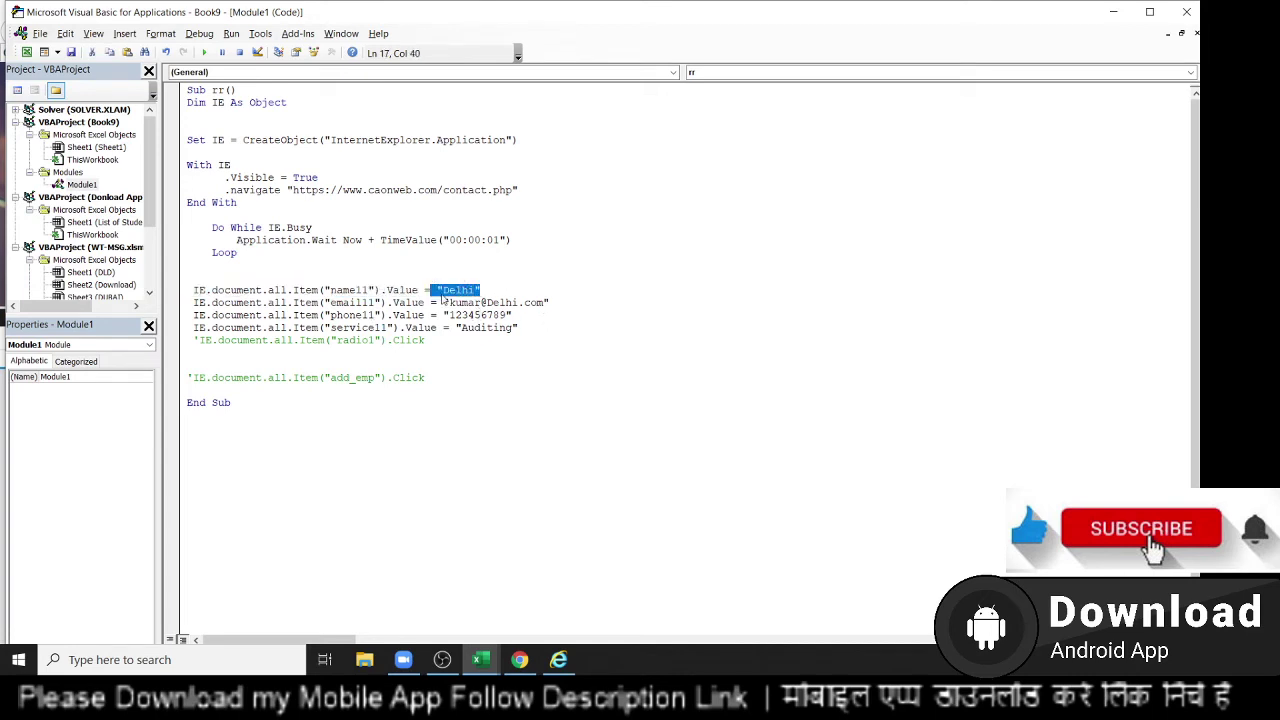
pyautogui.hotkey('shift', 'Right')
pyautogui.write('ra')
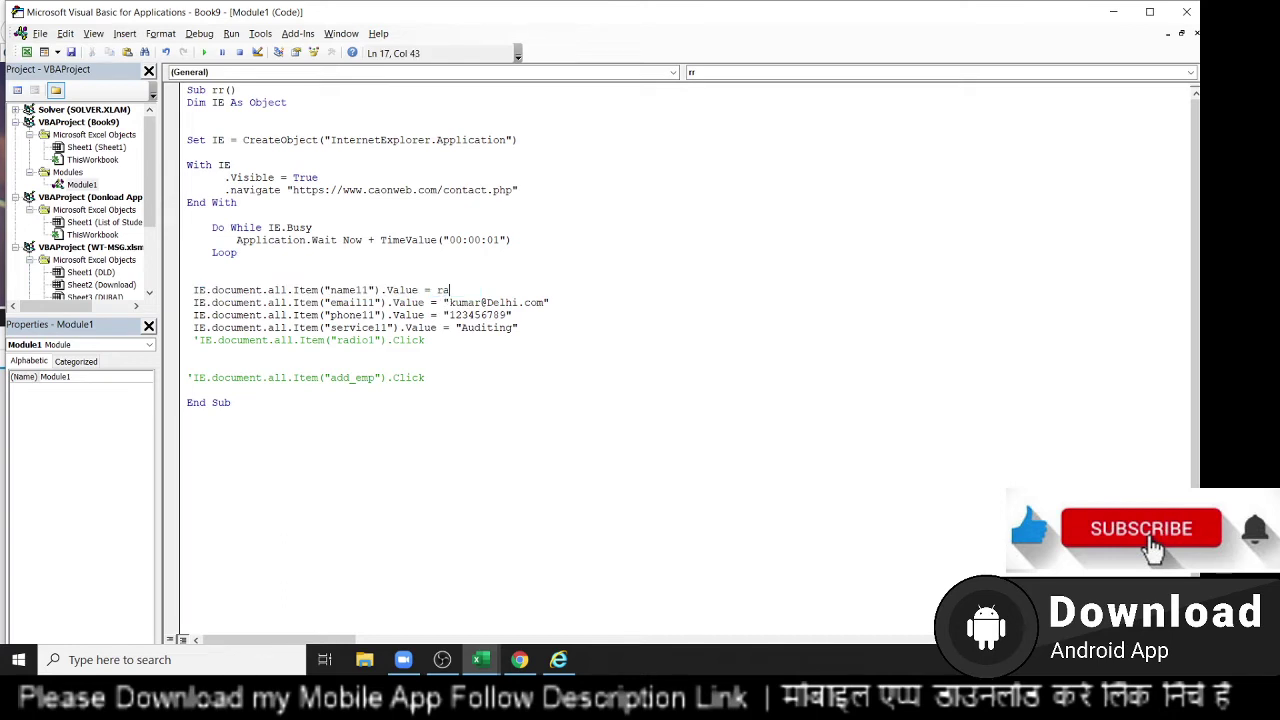
pyautogui.write('nge')
pyautogui.write('("')
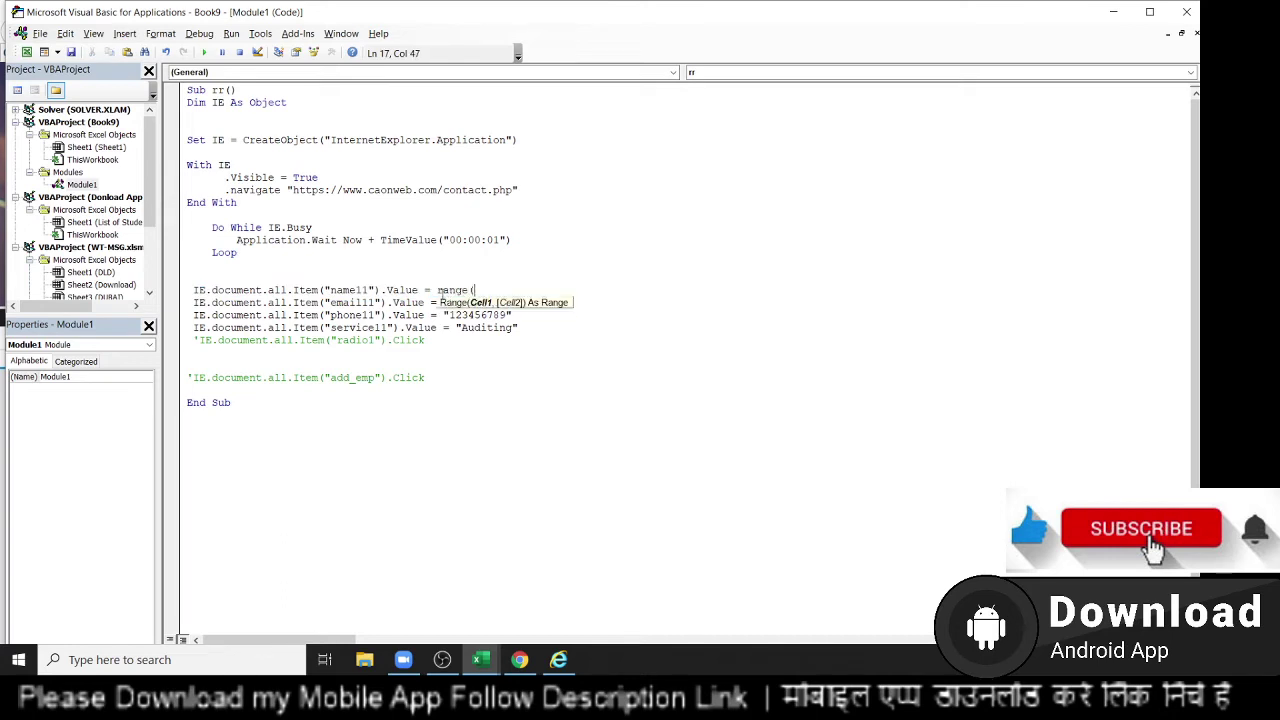
pyautogui.write('A2"')
pyautogui.write(').Value')
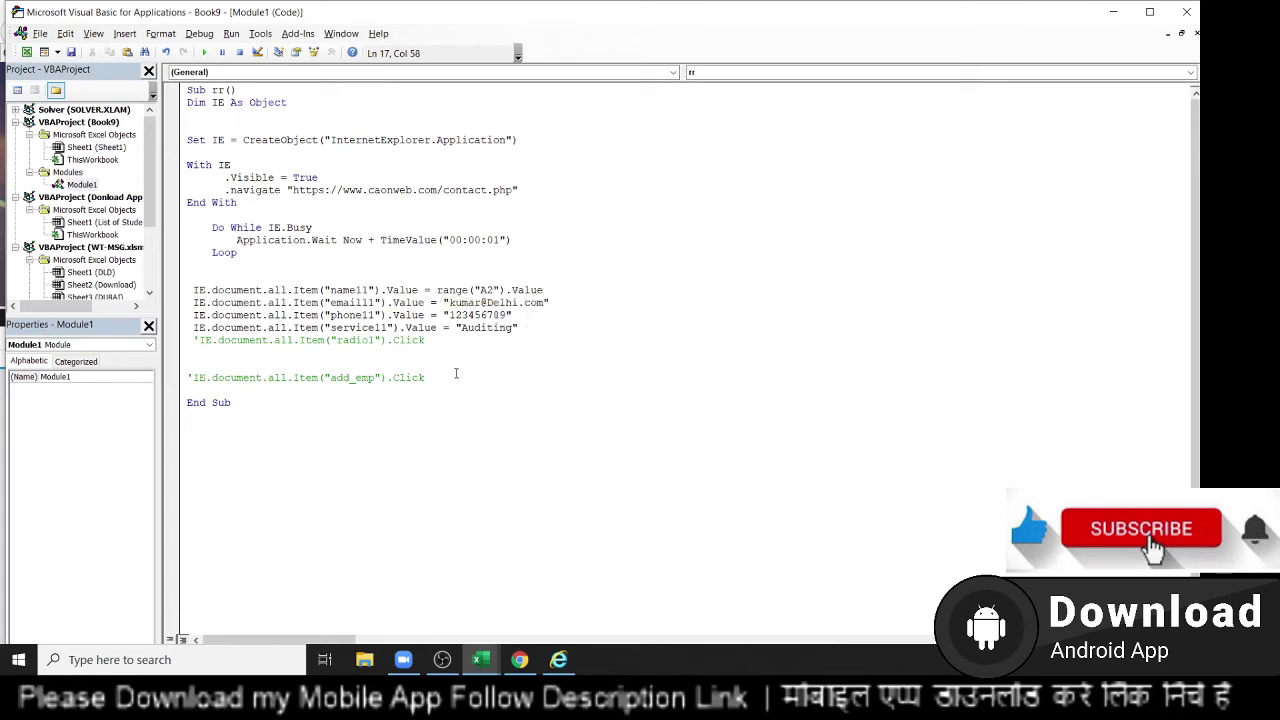
pyautogui.moveTo(443, 302); pyautogui.dragTo(560, 304)
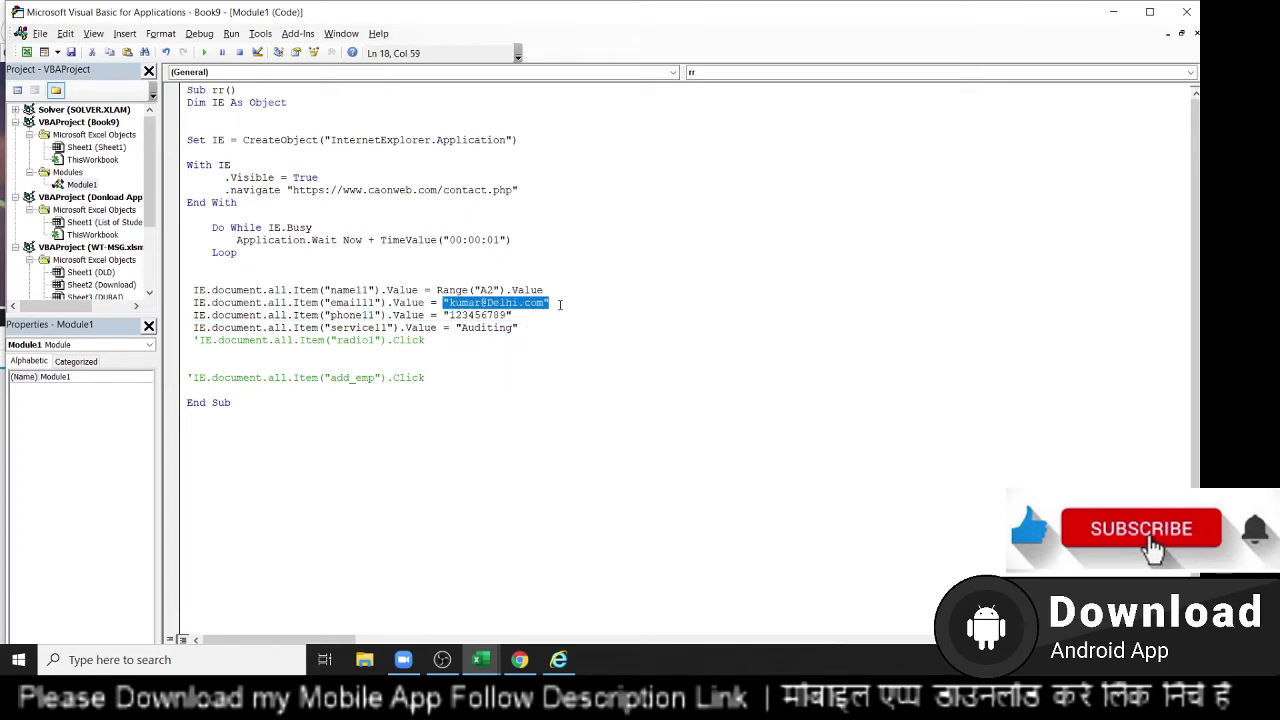
pyautogui.write('range')
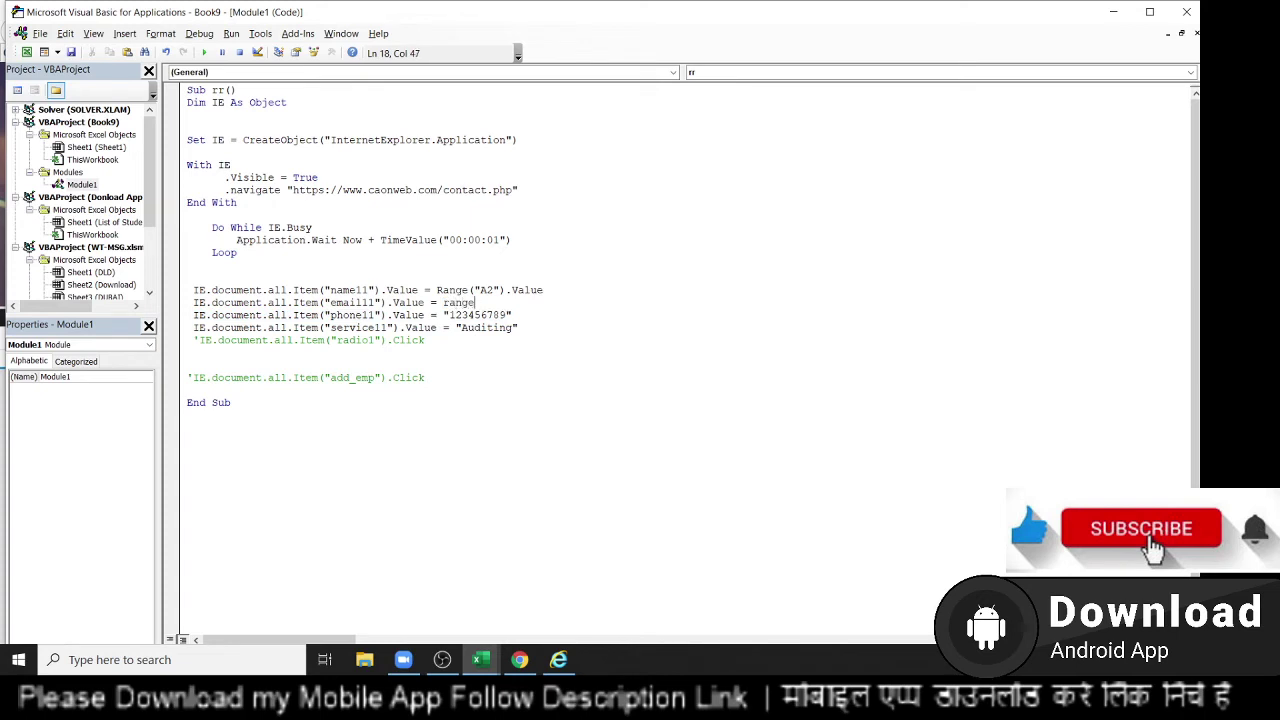
pyautogui.write('("C2')
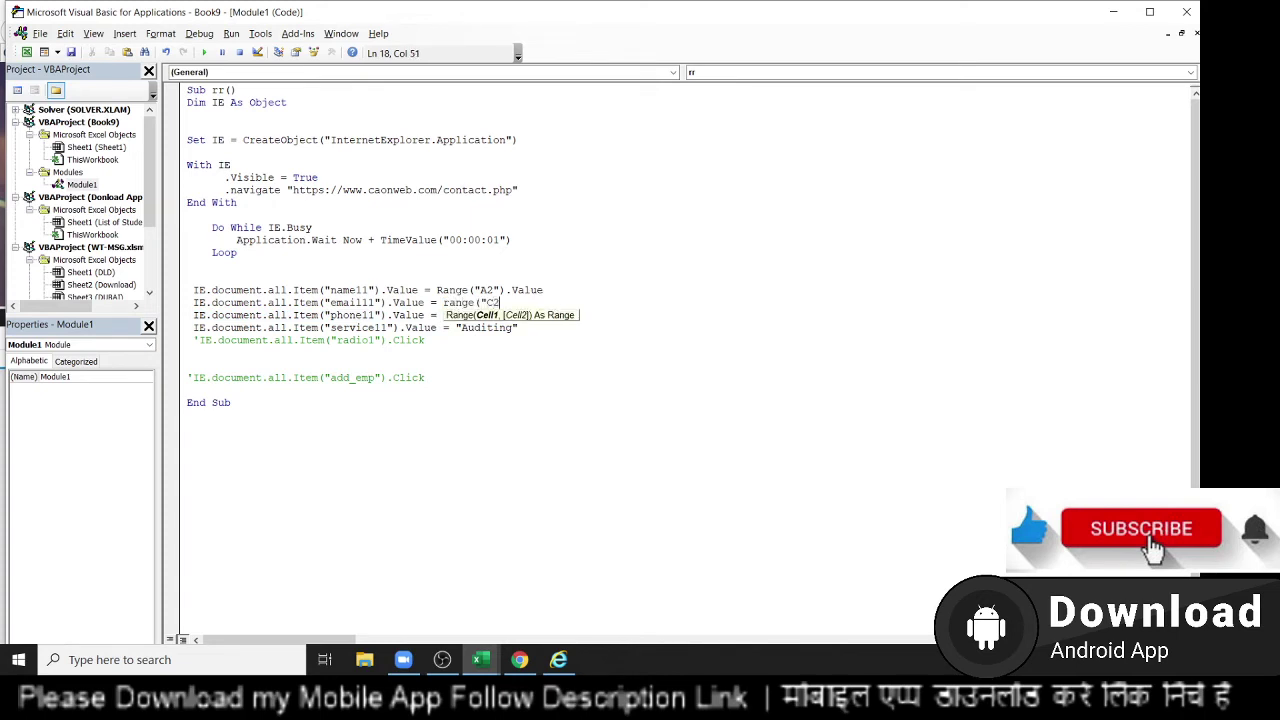
pyautogui.write('").Value')
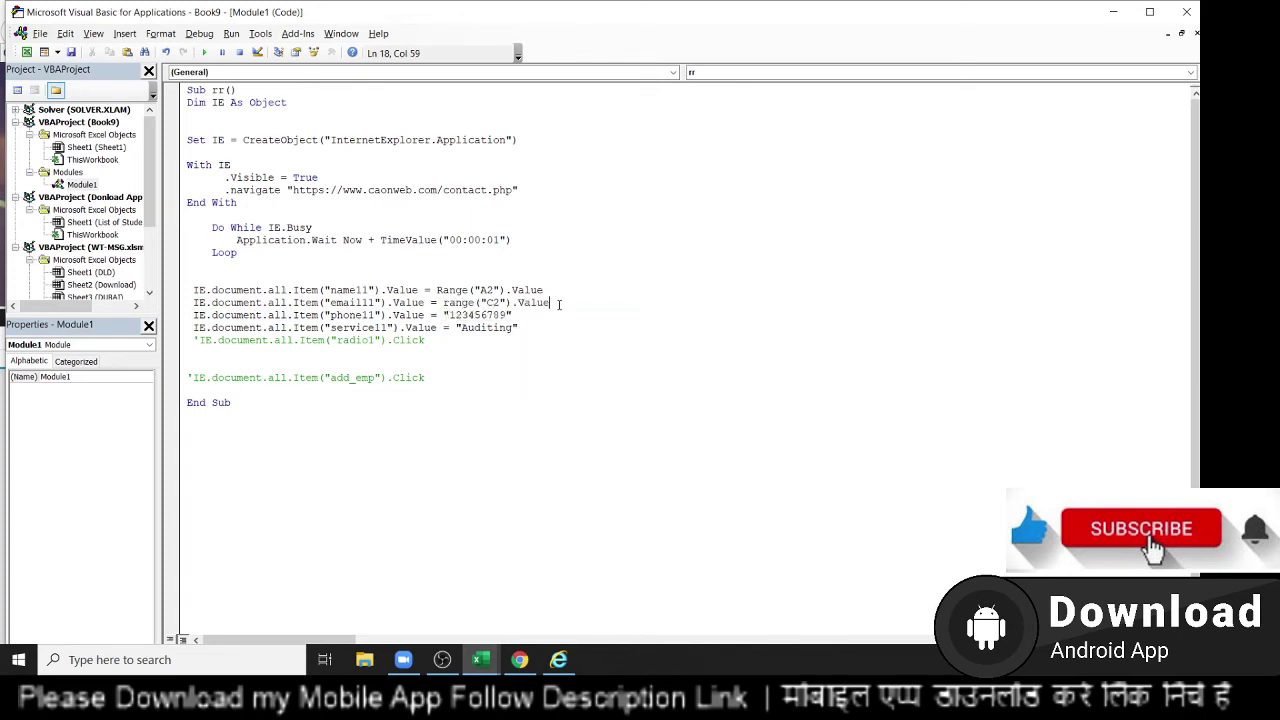
pyautogui.moveTo(510, 315); pyautogui.dragTo(449, 315)
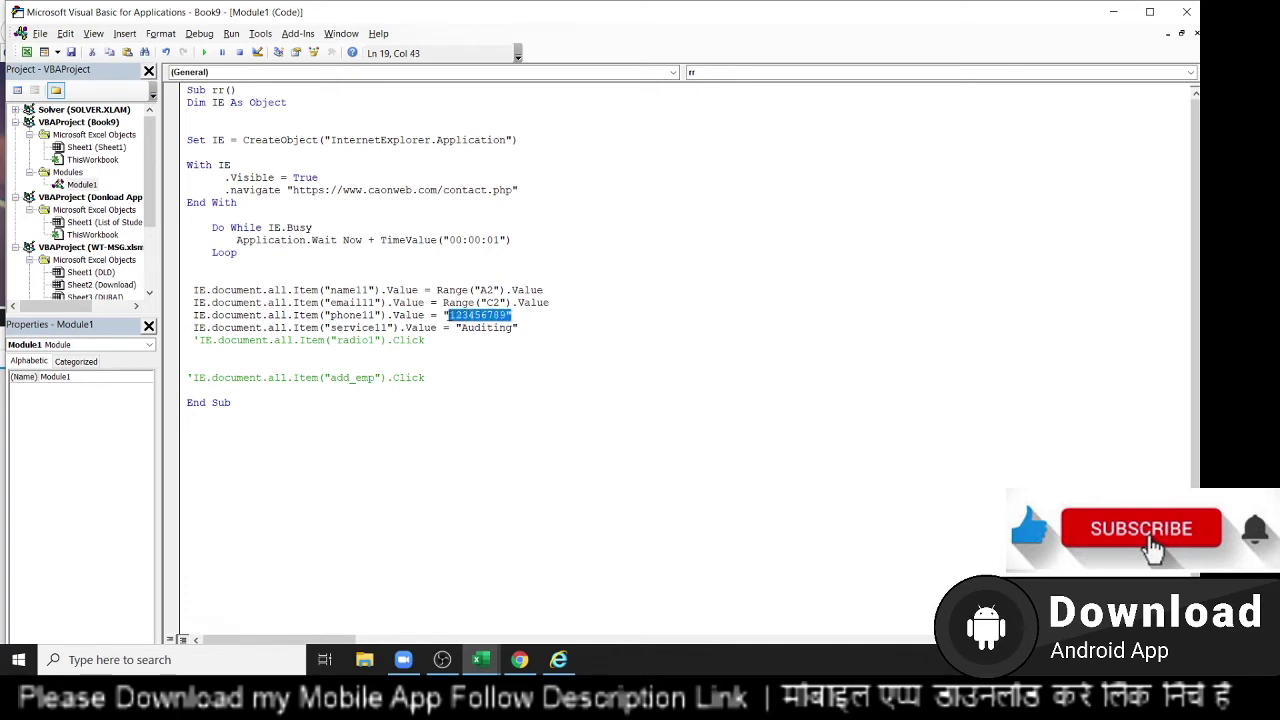
pyautogui.write('range')
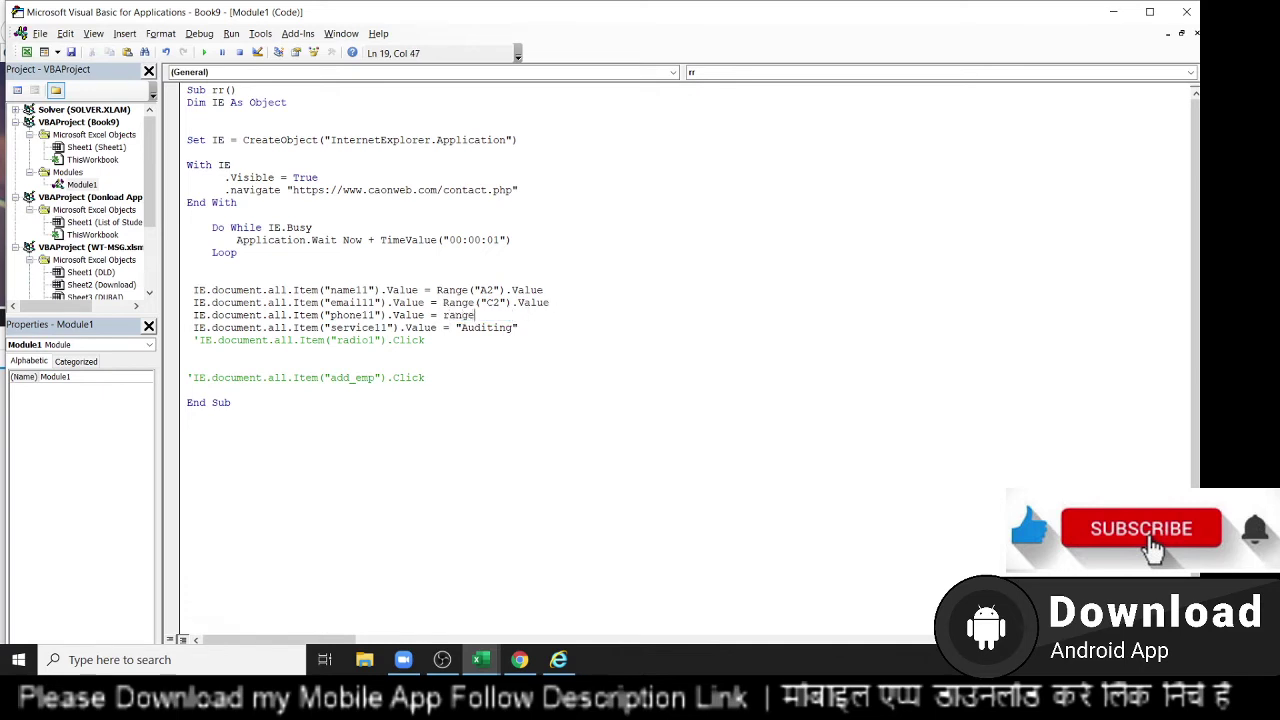
pyautogui.write('("B2')
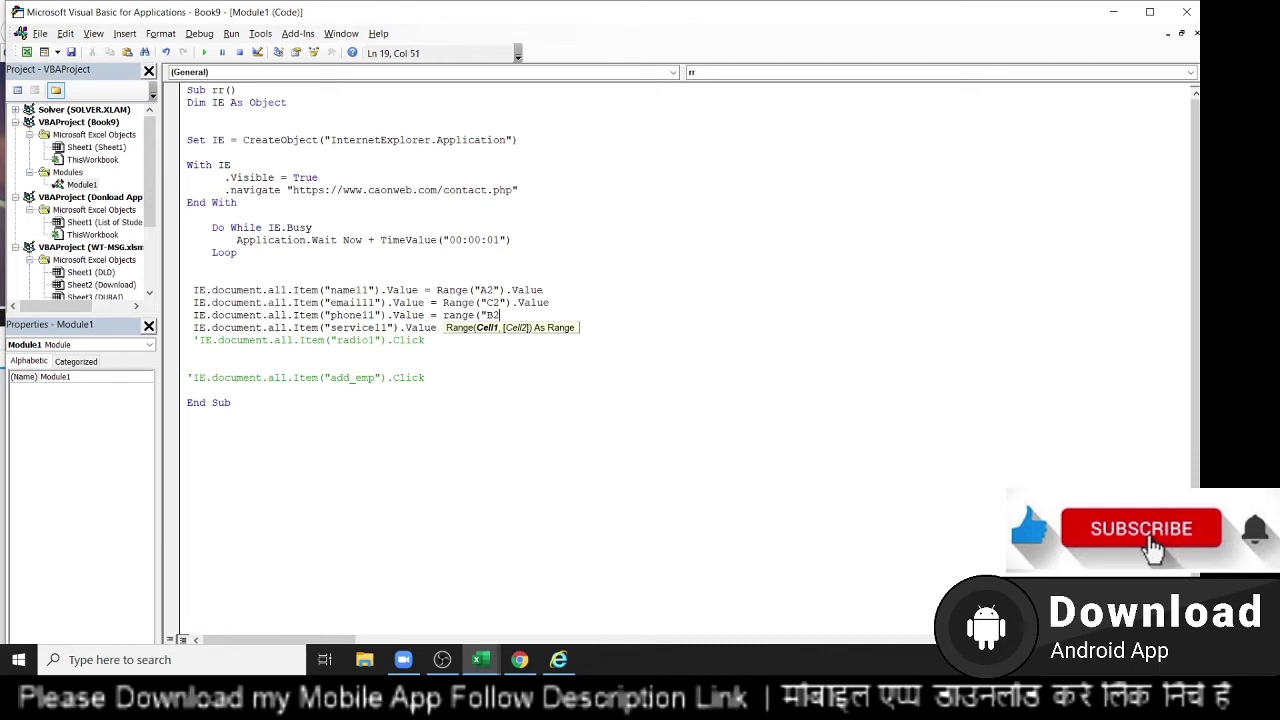
pyautogui.write('").')
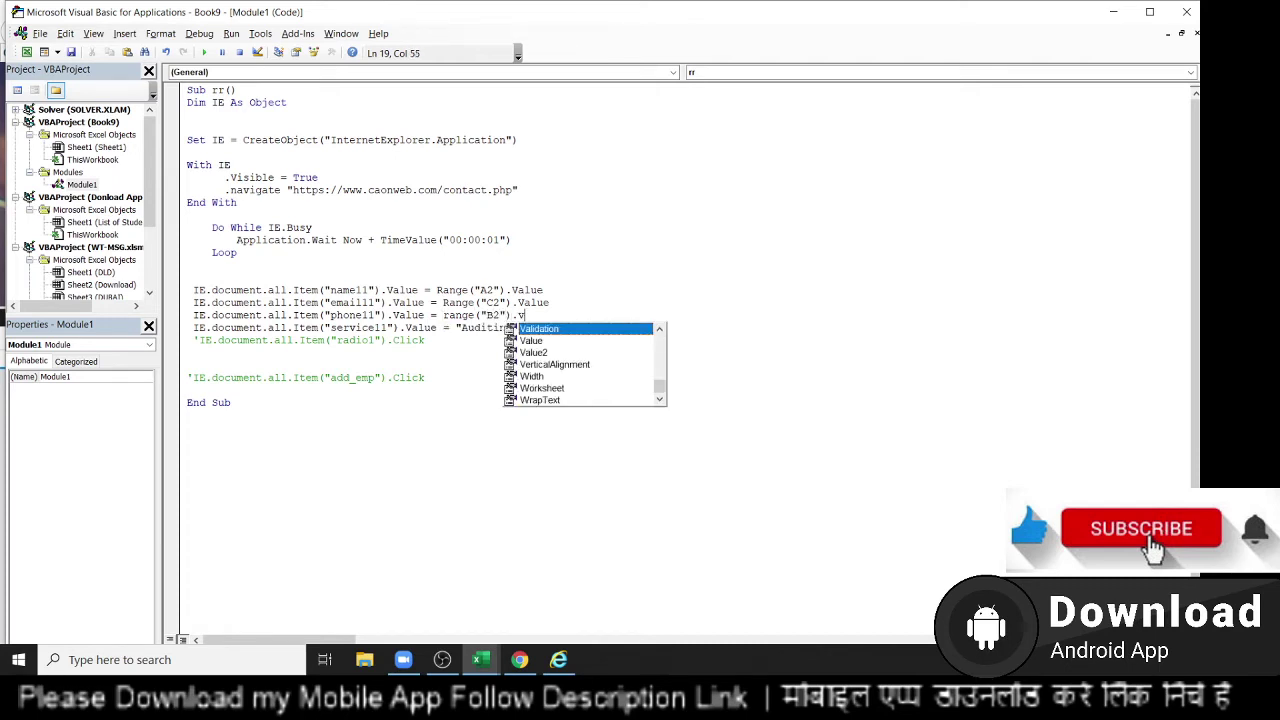
pyautogui.write('Value')
pyautogui.click(467, 345)
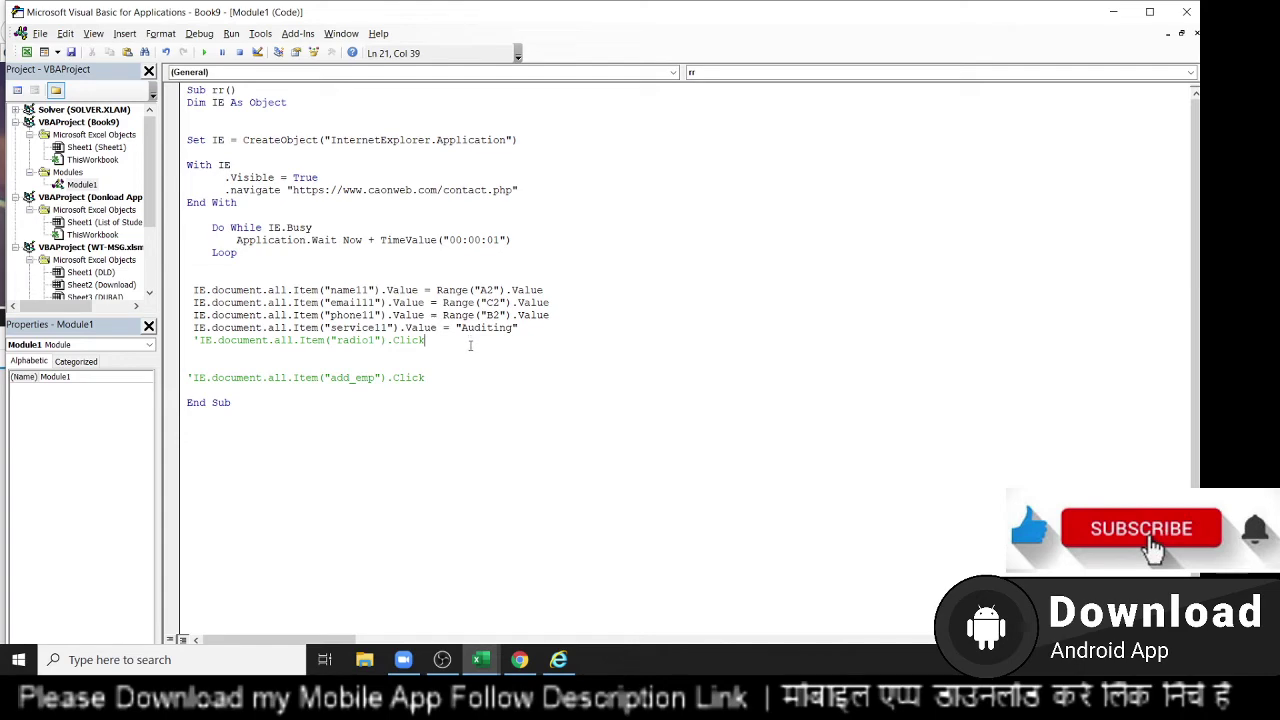
pyautogui.hotkey('alt', 'Tab')
pyautogui.scroll(-2, 410, 500)
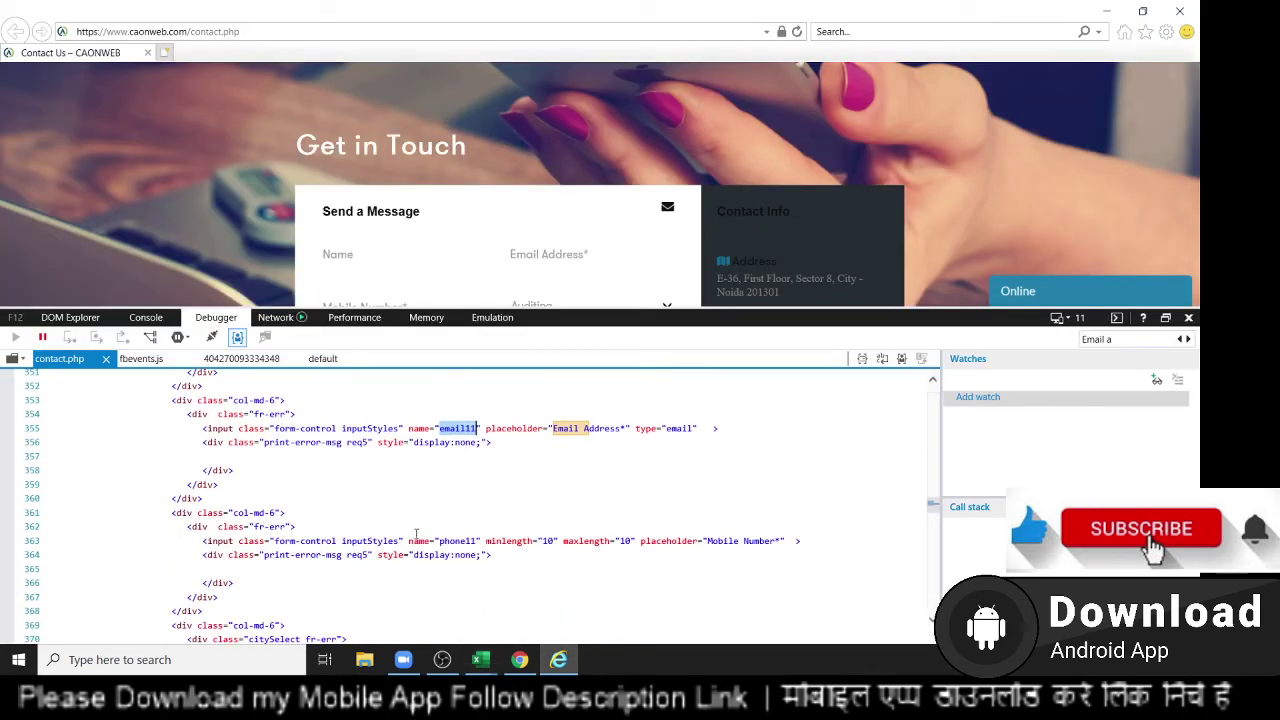
pyautogui.scroll(-1, 417, 538)
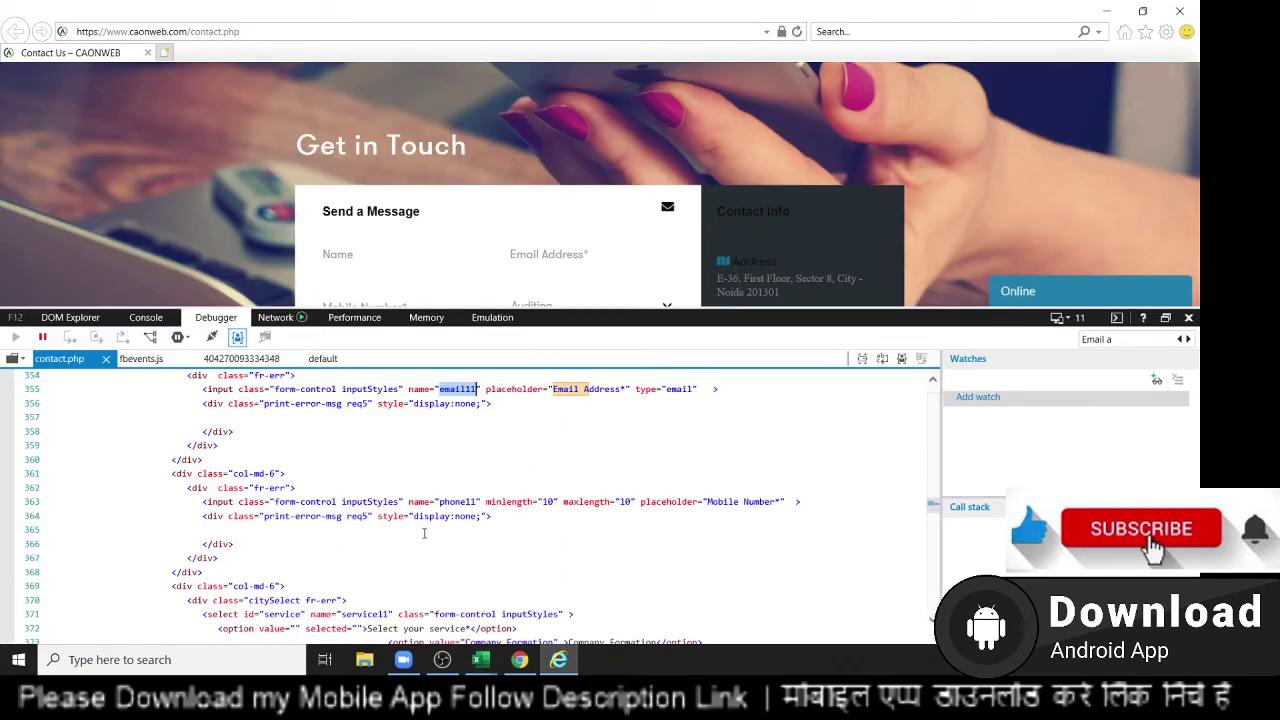
pyautogui.scroll(-2, 424, 533)
pyautogui.scroll(-8, 424, 533)
pyautogui.scroll(-8, 423, 534)
pyautogui.scroll(-8, 421, 536)
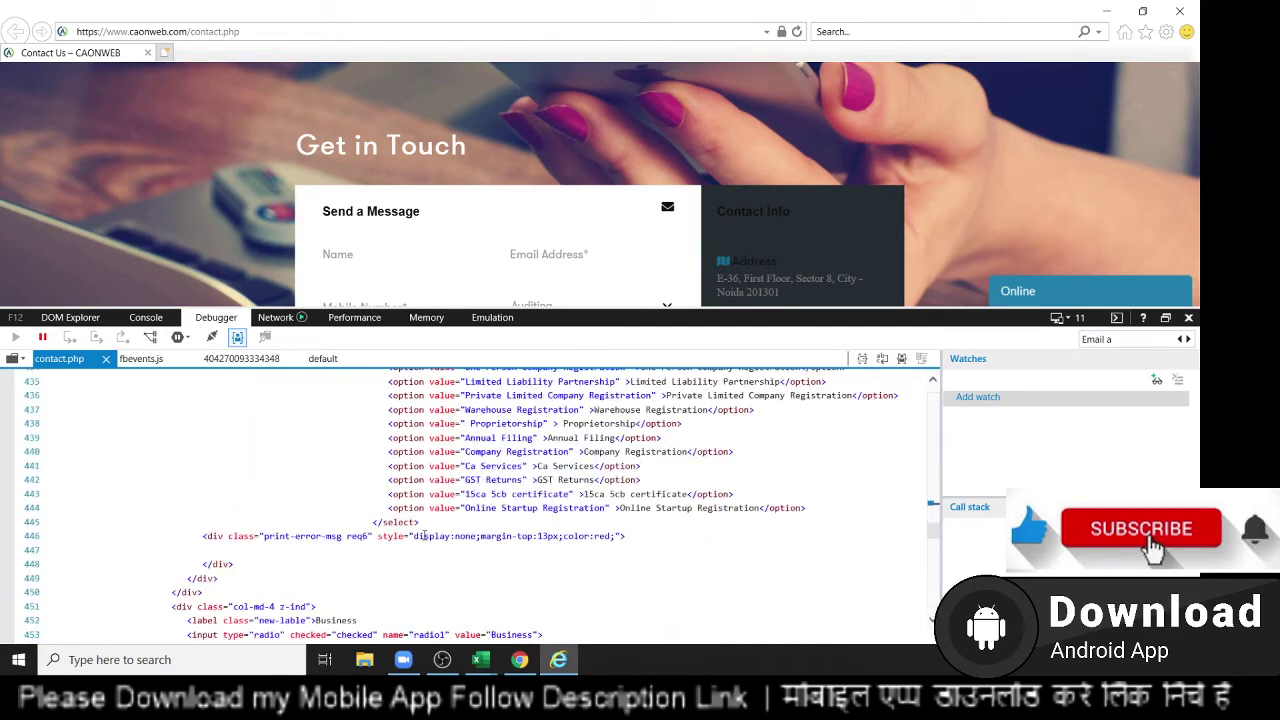
pyautogui.scroll(-2, 420, 534)
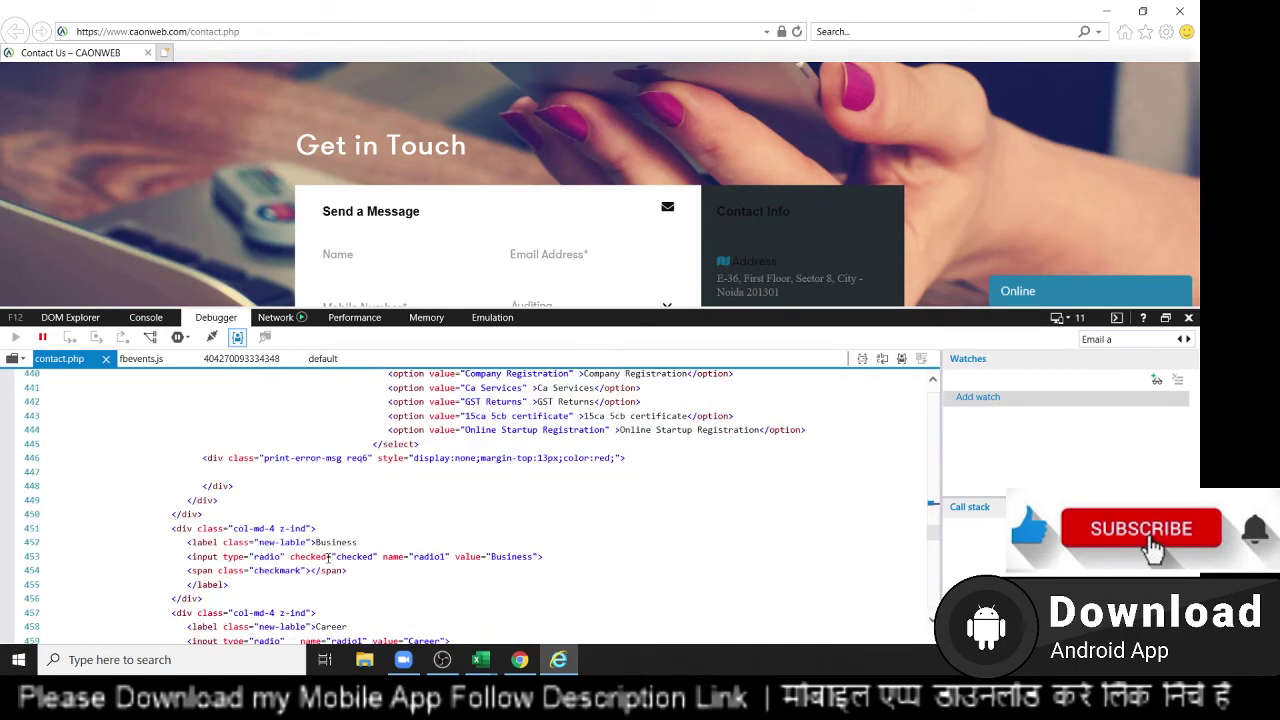
pyautogui.doubleClick(344, 541)
pyautogui.scroll(-2, 346, 543)
pyautogui.scroll(-2, 348, 544)
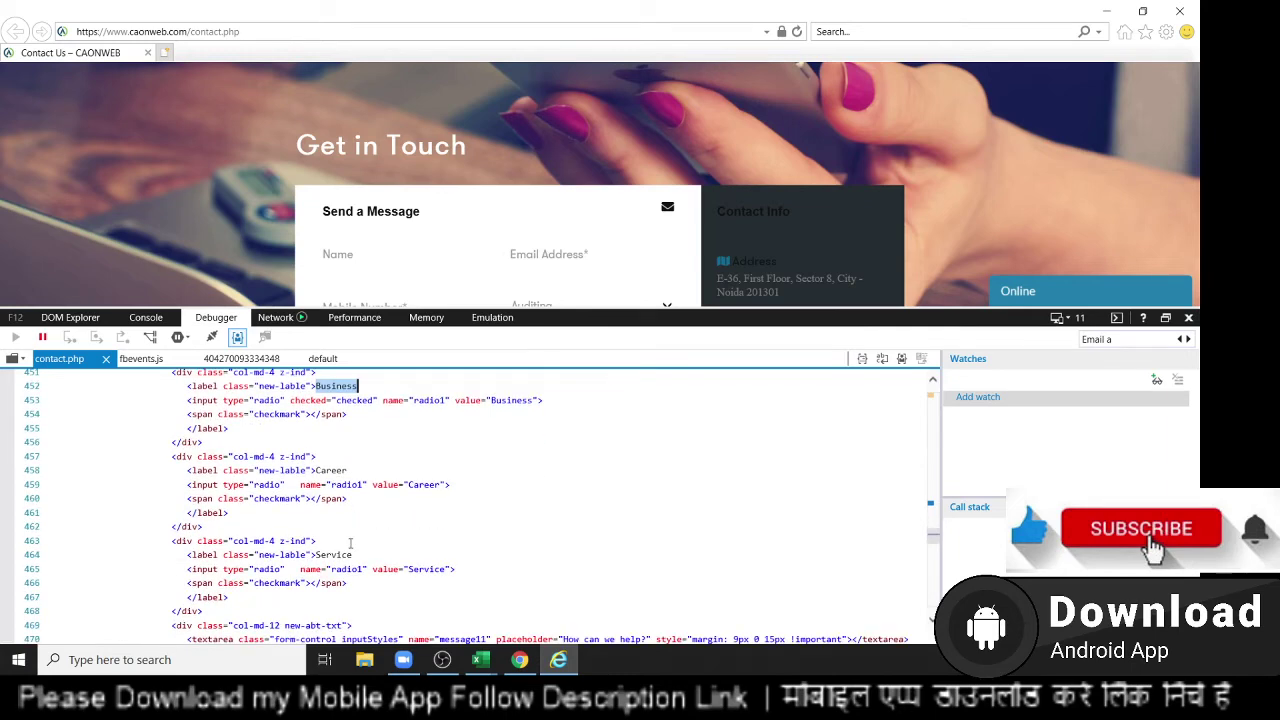
pyautogui.scroll(-3, 350, 545)
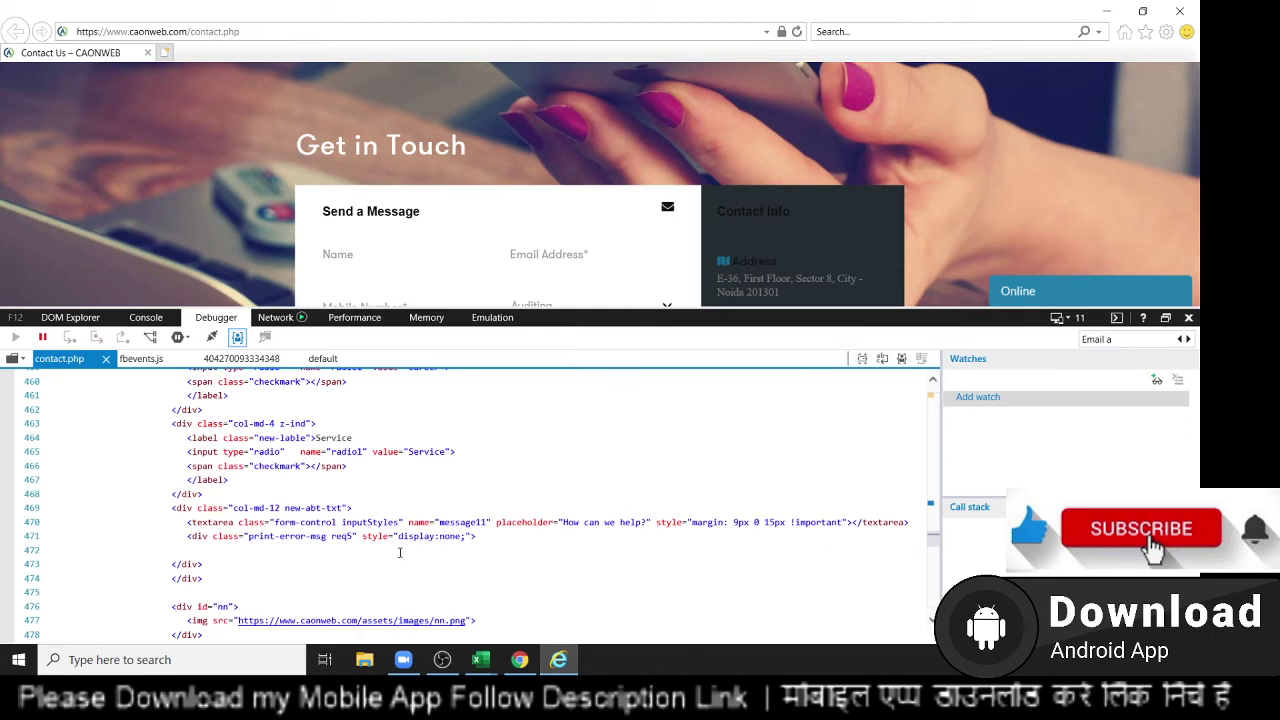
pyautogui.scroll(-1, 378, 552)
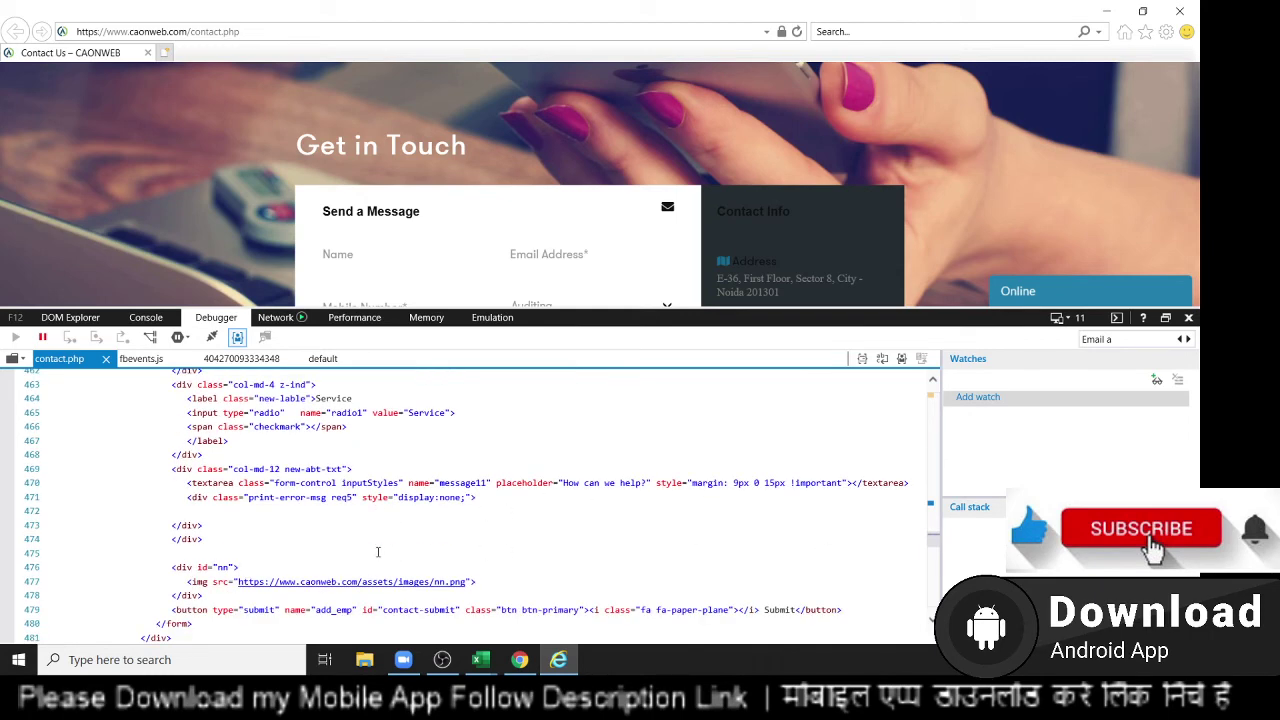
pyautogui.doubleClick(449, 486)
pyautogui.scroll(-2, 450, 510)
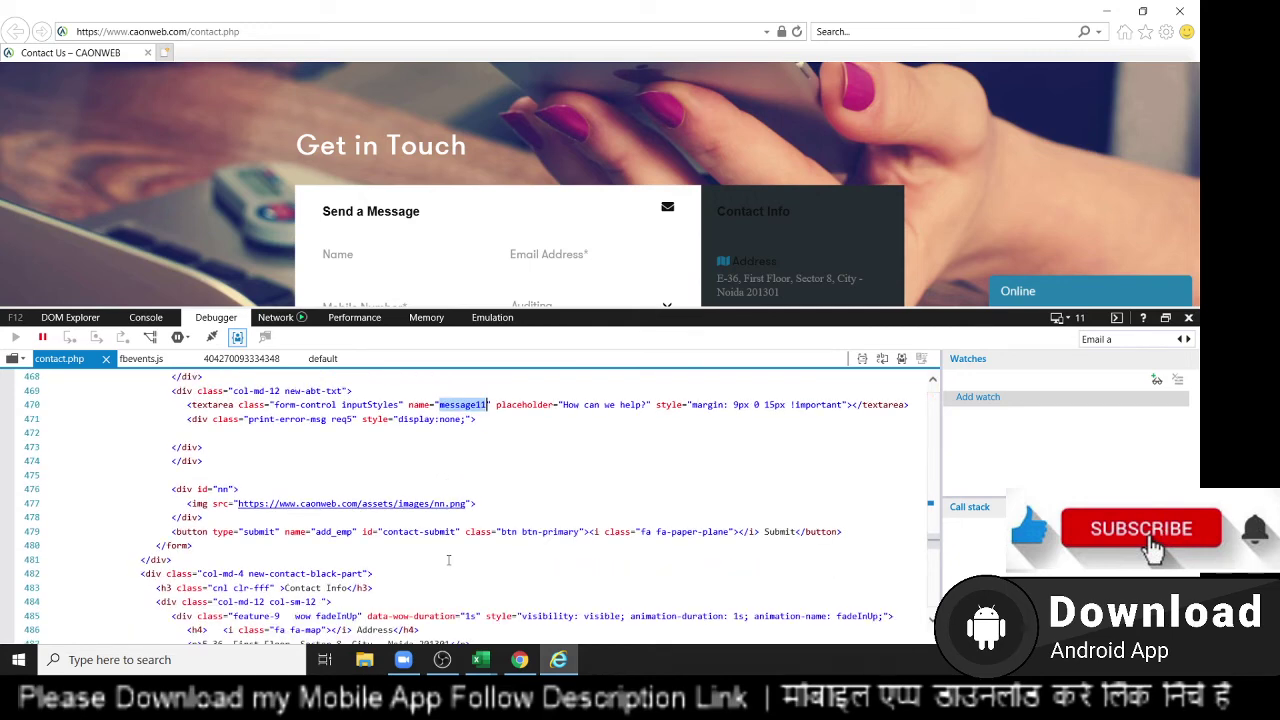
pyautogui.hotkey('alt', 'Tab')
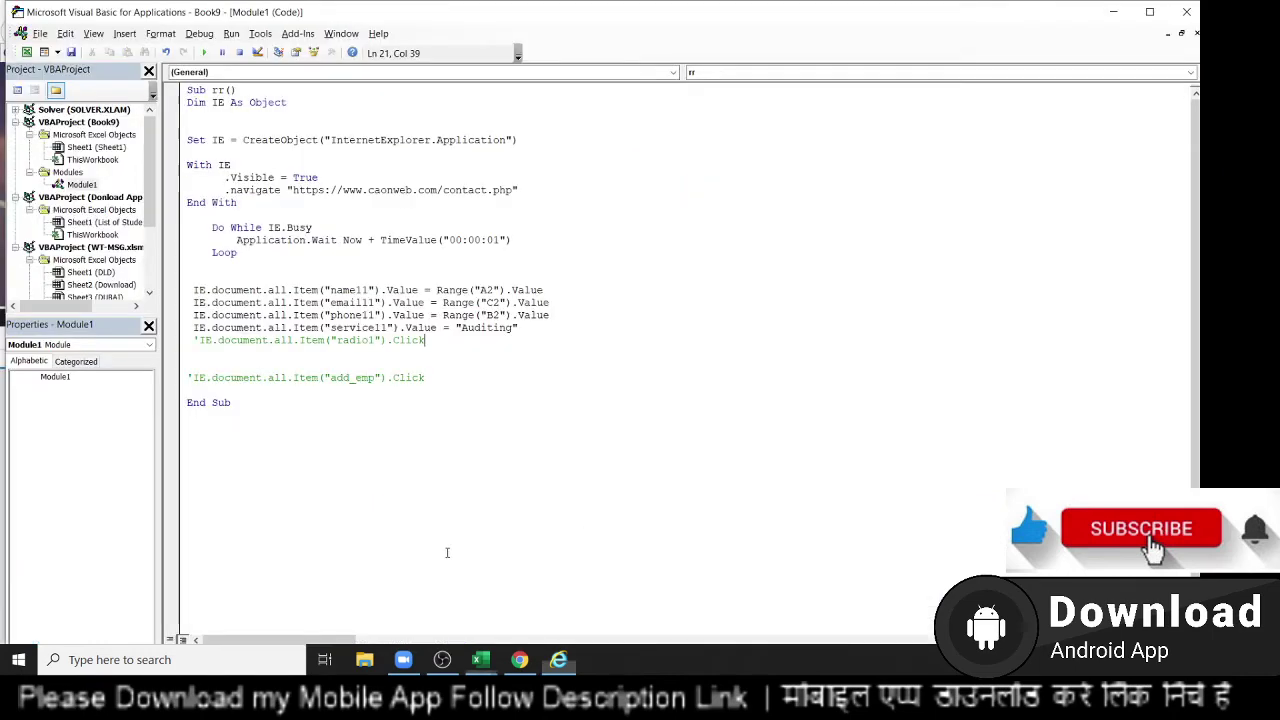
# Step: Copy the service11 line and paste a duplicate onto the blank line below it
pyautogui.click(193, 328)
pyautogui.moveTo(193, 328); pyautogui.dragTo(190, 340)
pyautogui.hotkey('ctrl', 'c')
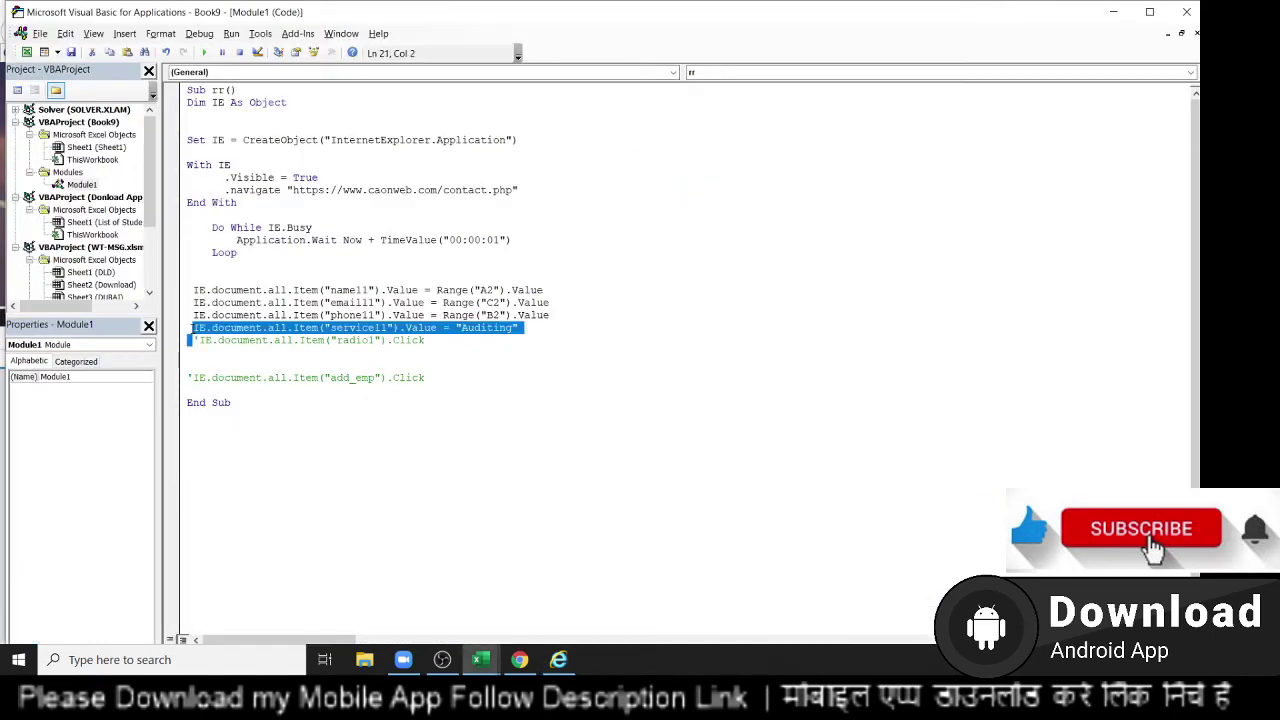
pyautogui.press('Down')
pyautogui.press('Down')
pyautogui.hotkey('ctrl', 'v')
pyautogui.hotkey('alt', 'Tab')
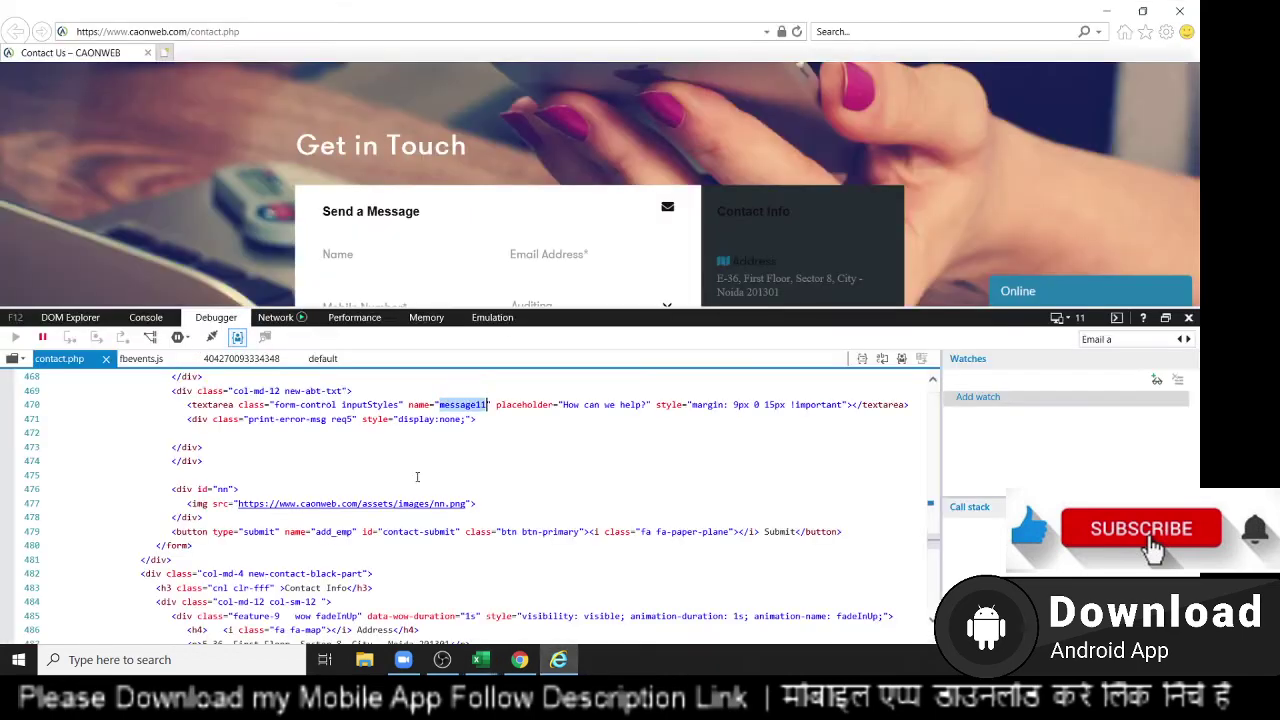
pyautogui.hotkey('alt', 'Tab')
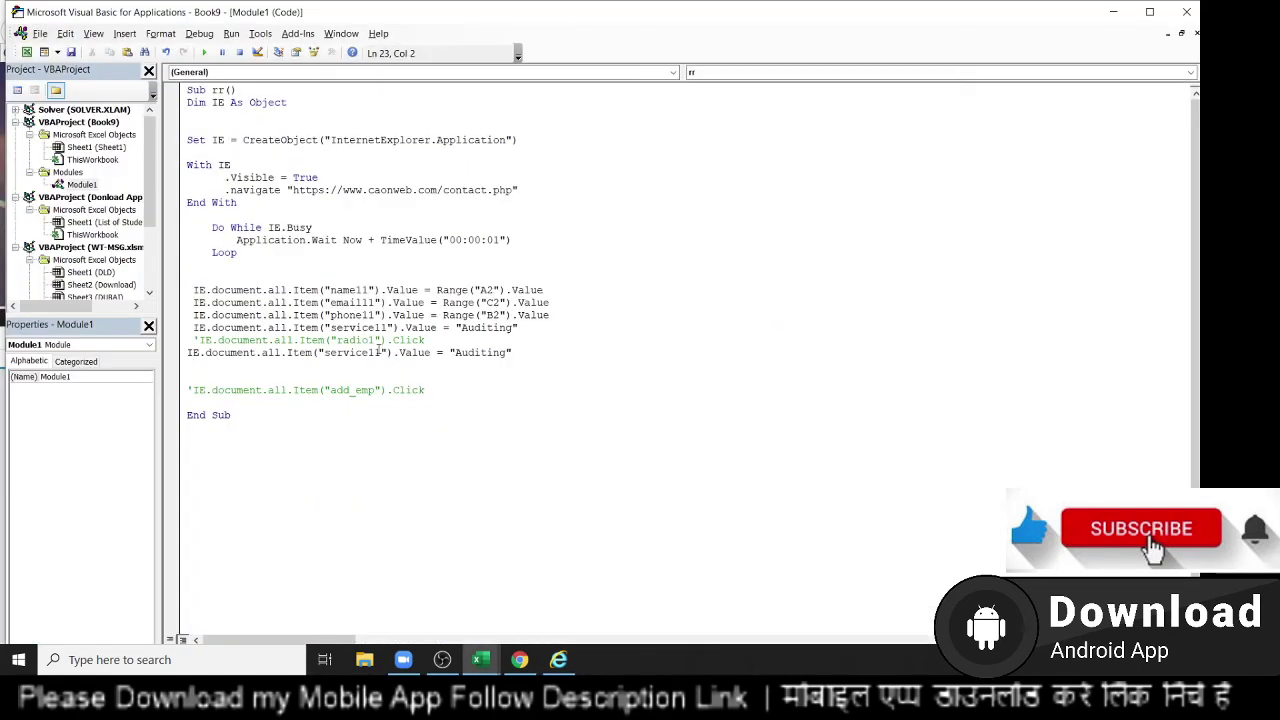
# Step: Change the pasted line's field to message11 and its value to "This Test Please Delete it"
pyautogui.doubleClick(373, 352)
pyautogui.write('message11')
pyautogui.click(419, 352)
pyautogui.moveTo(454, 352); pyautogui.dragTo(507, 357)
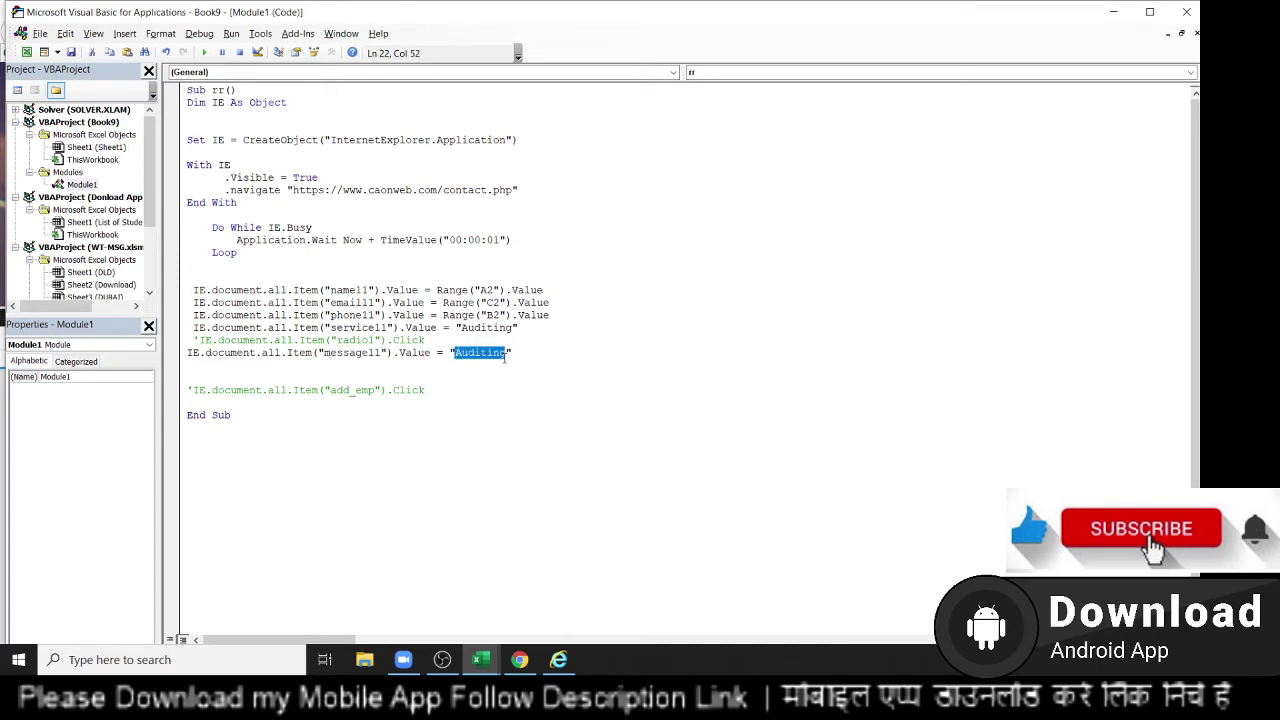
pyautogui.write('This ')
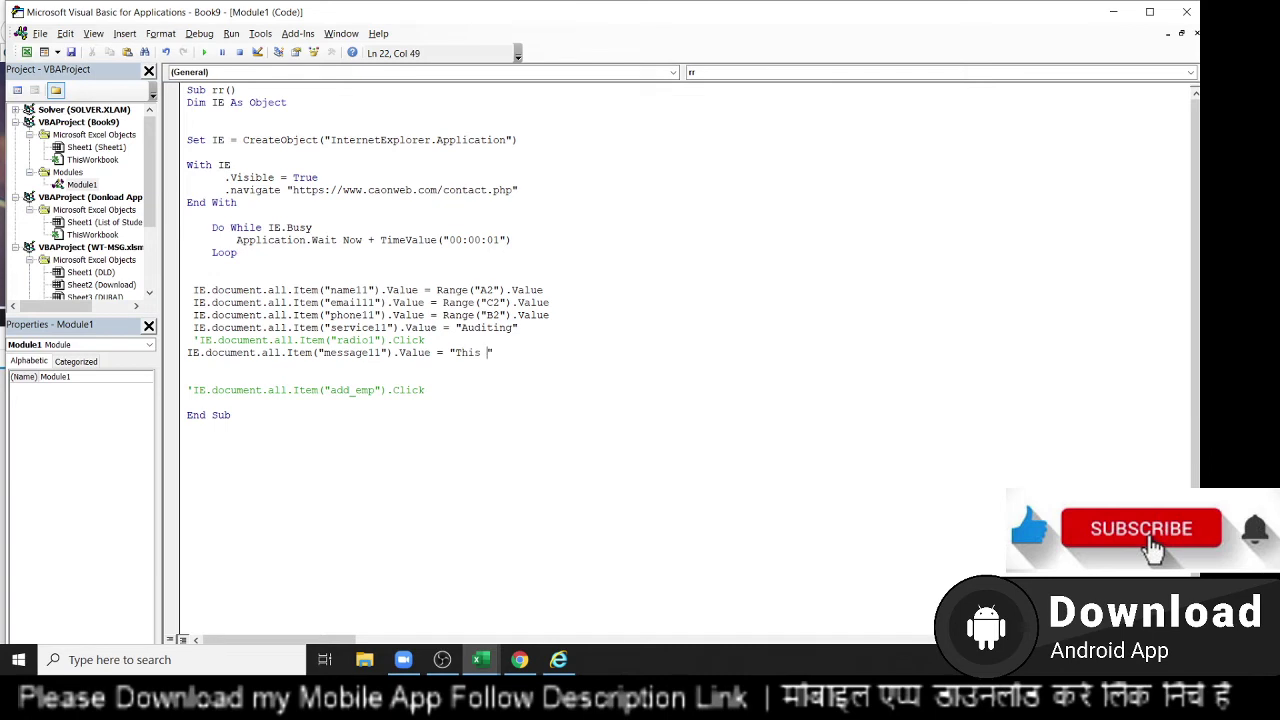
pyautogui.write('Test ')
pyautogui.write('Please ')
pyautogui.write('Dele')
pyautogui.write('te is')
pyautogui.press('BackSpace')
pyautogui.write('t')
pyautogui.click(361, 423)
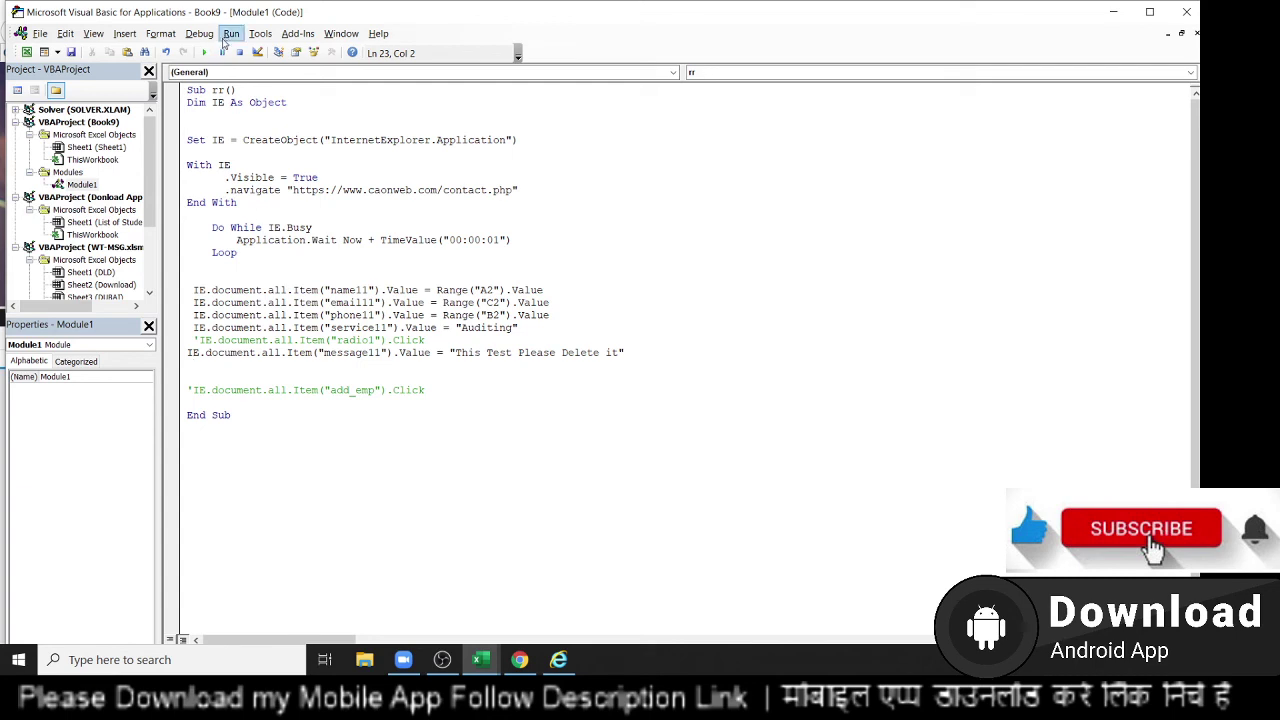
# Step: Run the macro, check the filled form in the maximized browser, then uncomment the add_emp Submit line
pyautogui.click(205, 52)
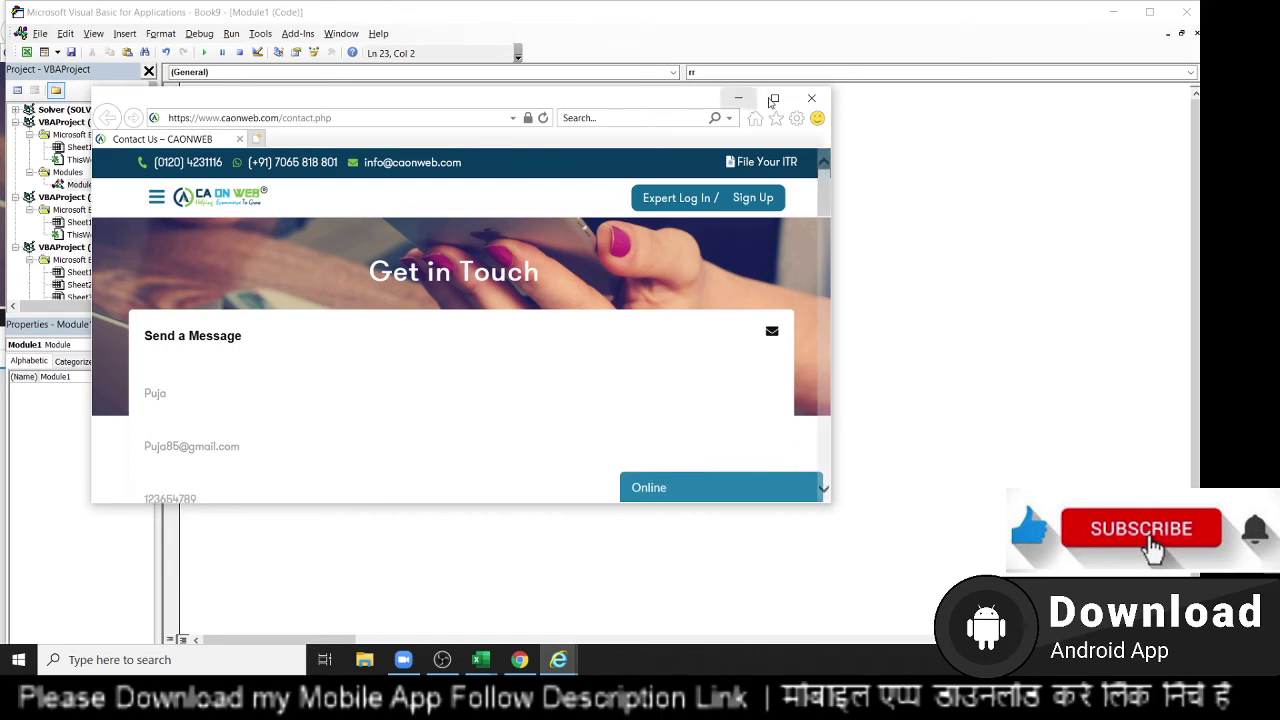
pyautogui.click(774, 97)
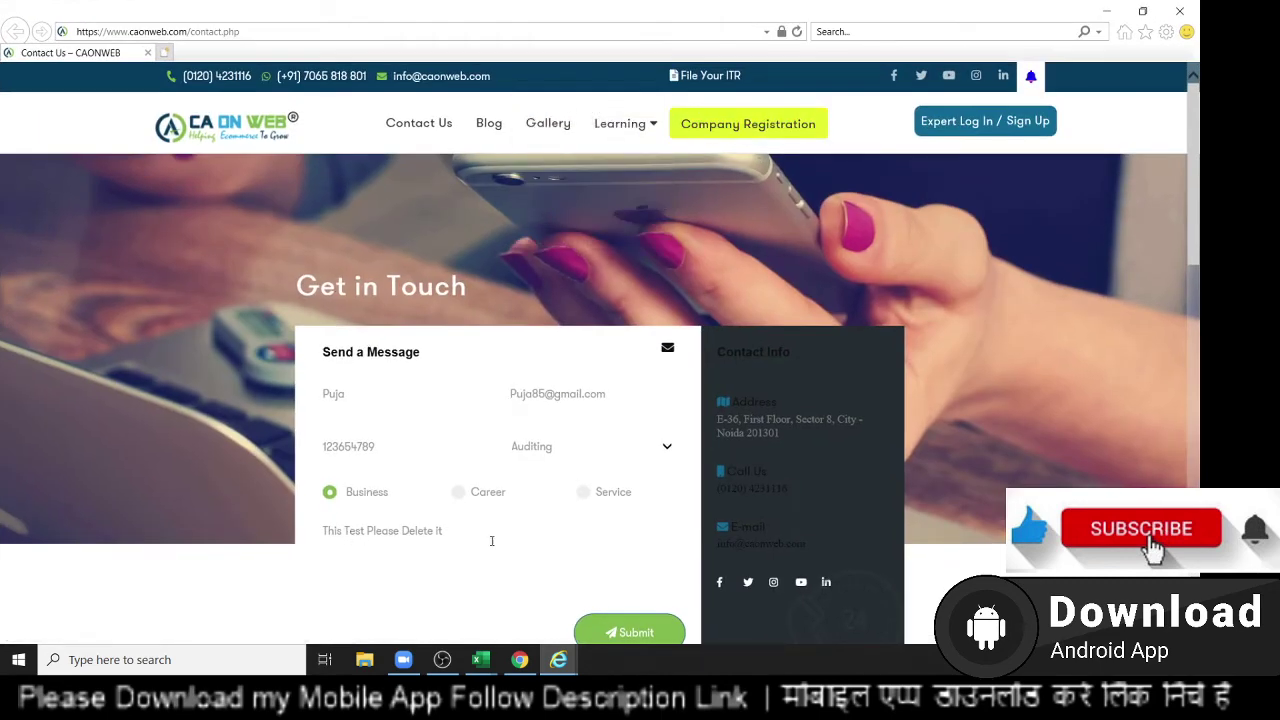
pyautogui.hotkey('alt', 'Tab')
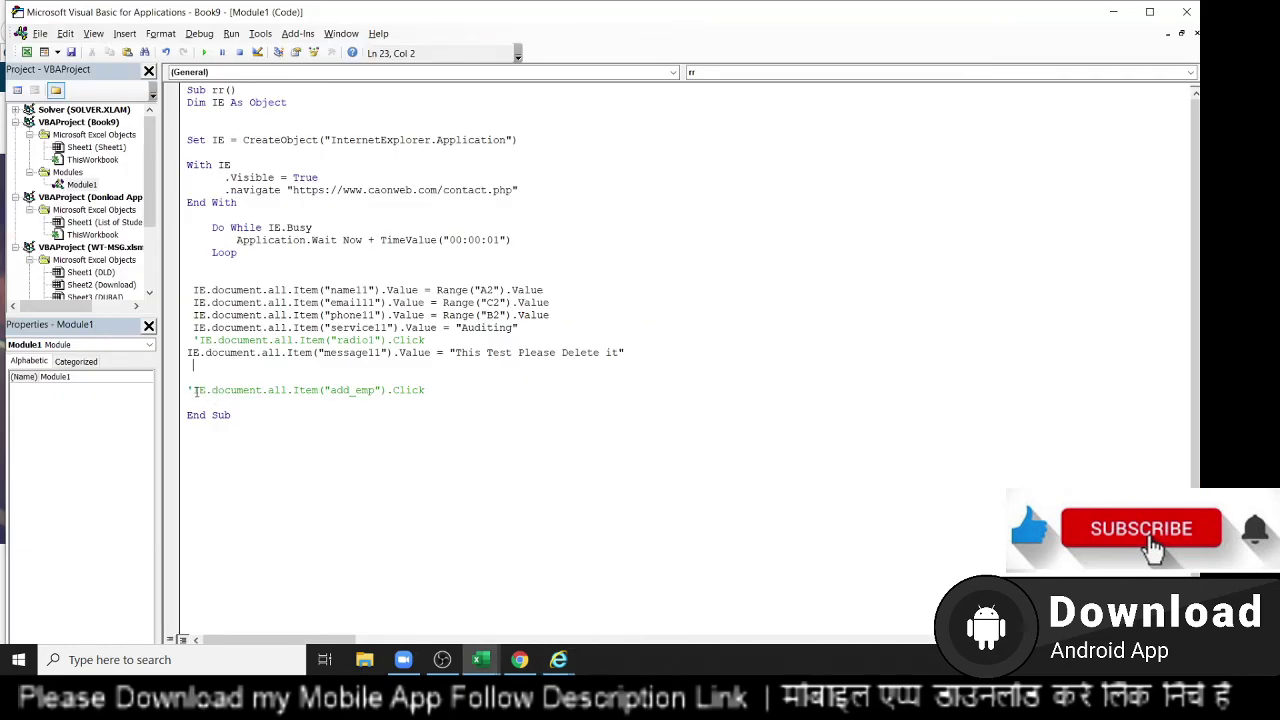
pyautogui.click(187, 390)
pyautogui.press('Delete')
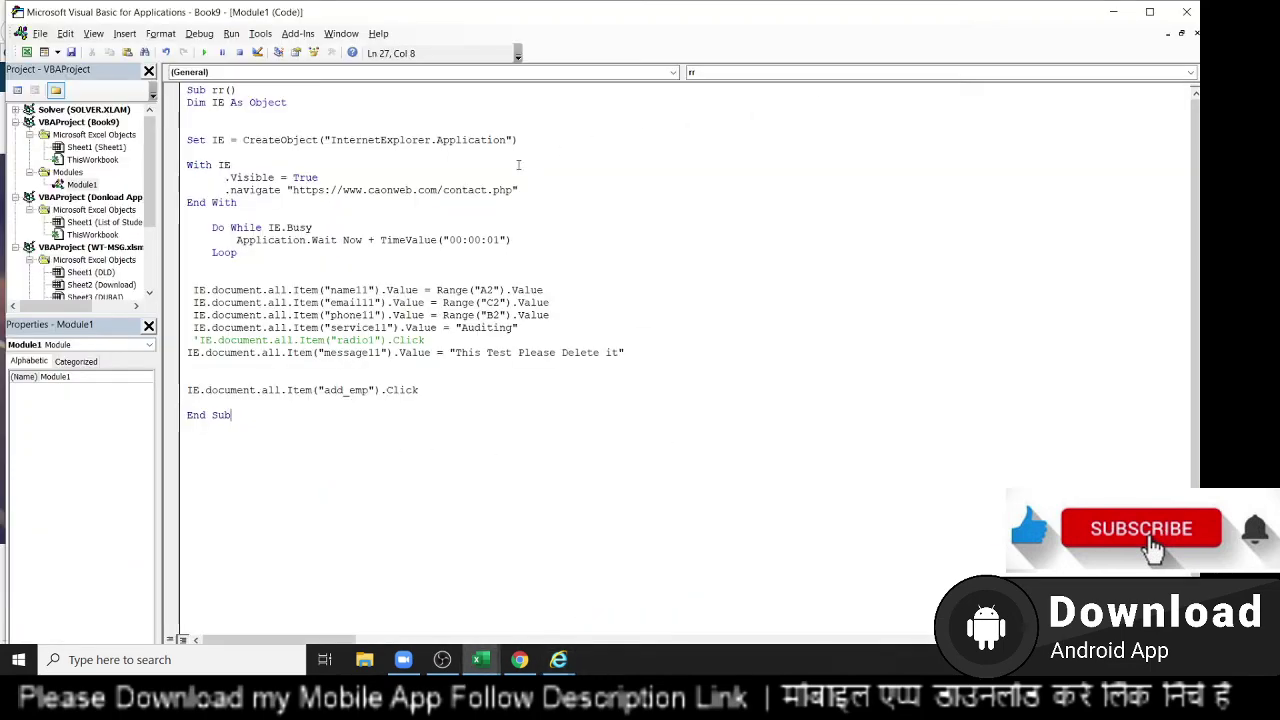
# Step: Rerun the rr macro so IE fills and submits the caonweb contact form, then close the browser
pyautogui.click(313, 227)
pyautogui.click(205, 52)
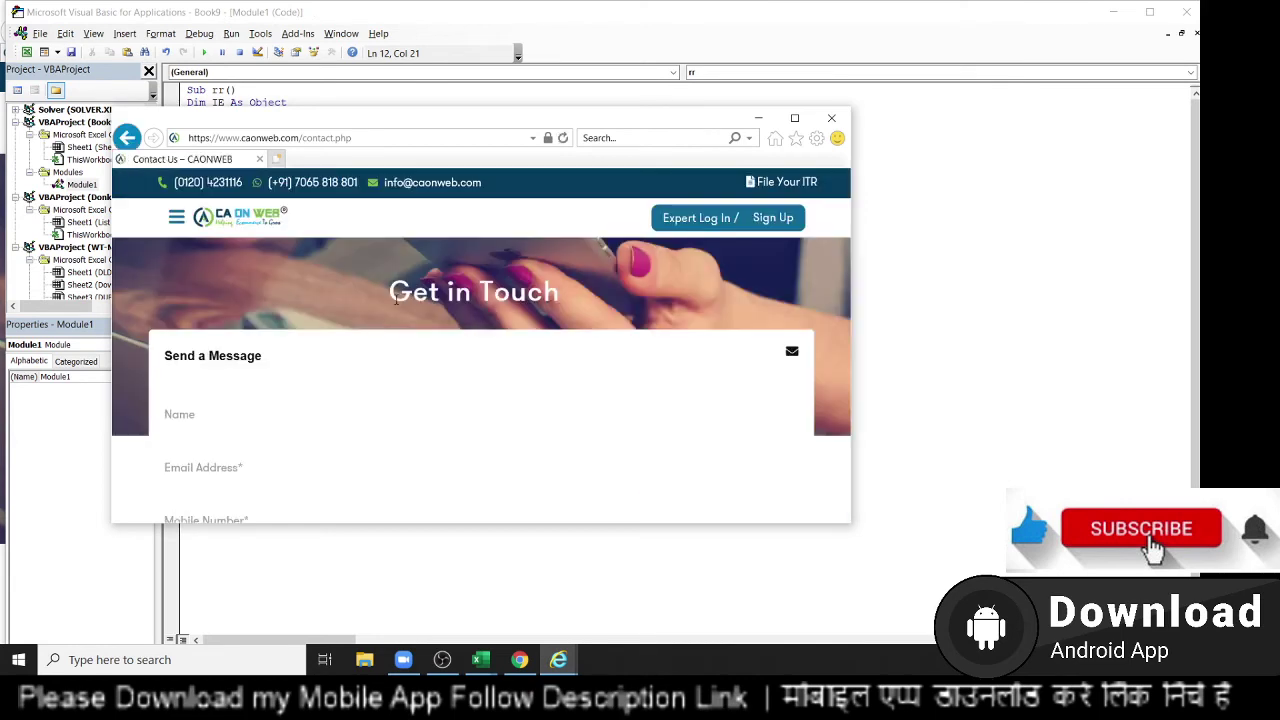
pyautogui.scroll(-2, 395, 300)
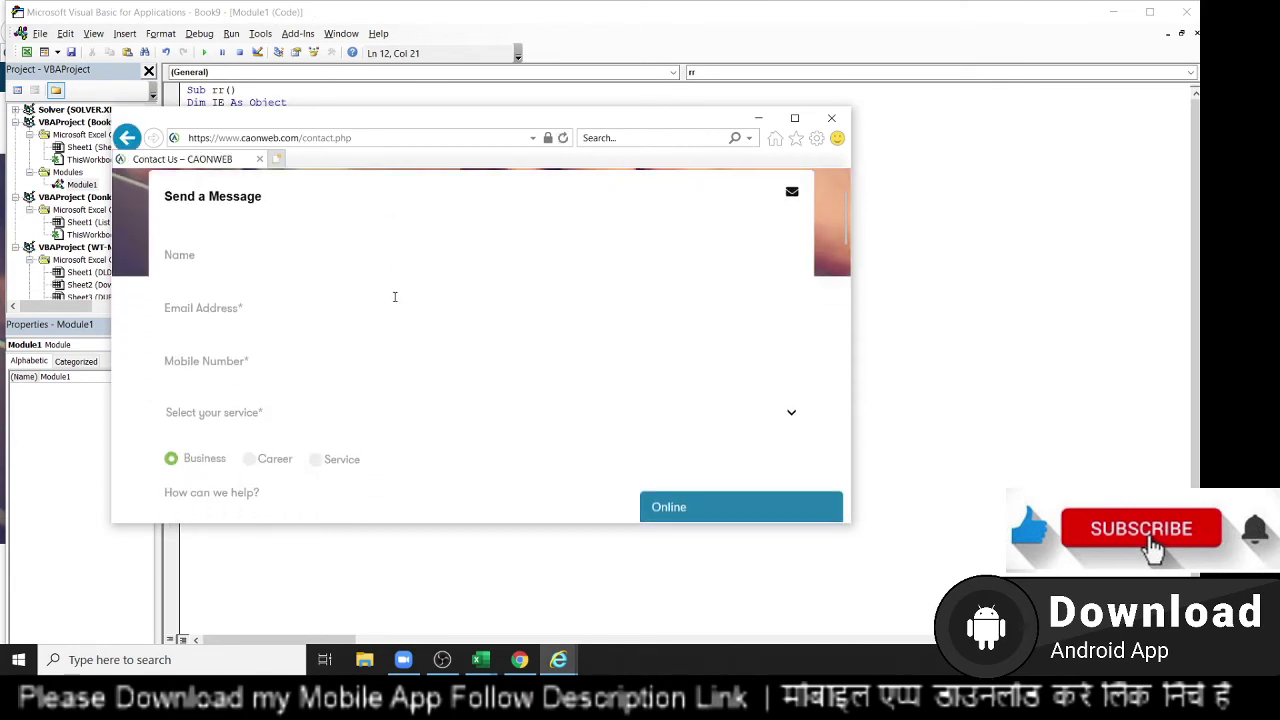
pyautogui.click(831, 118)
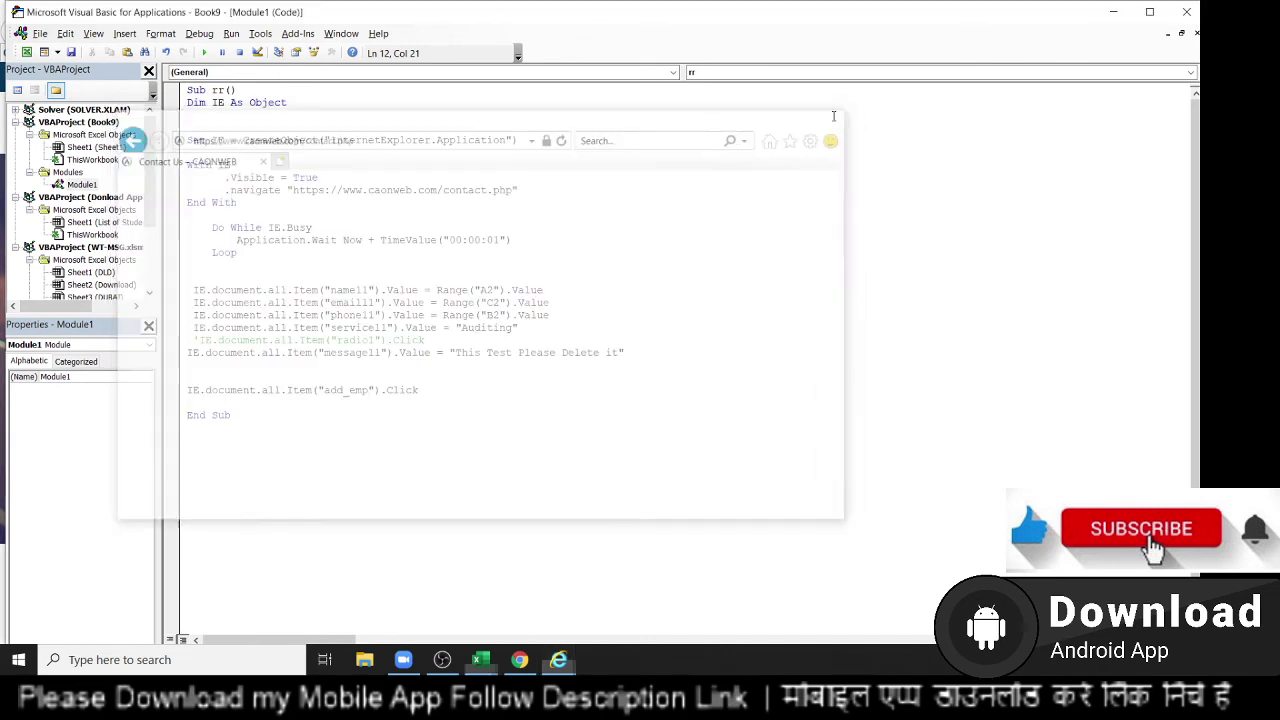
pyautogui.click(259, 405)
# Step: Add an IE.quit line above End Sub, then delete it from the macro again
pyautogui.press('Return')
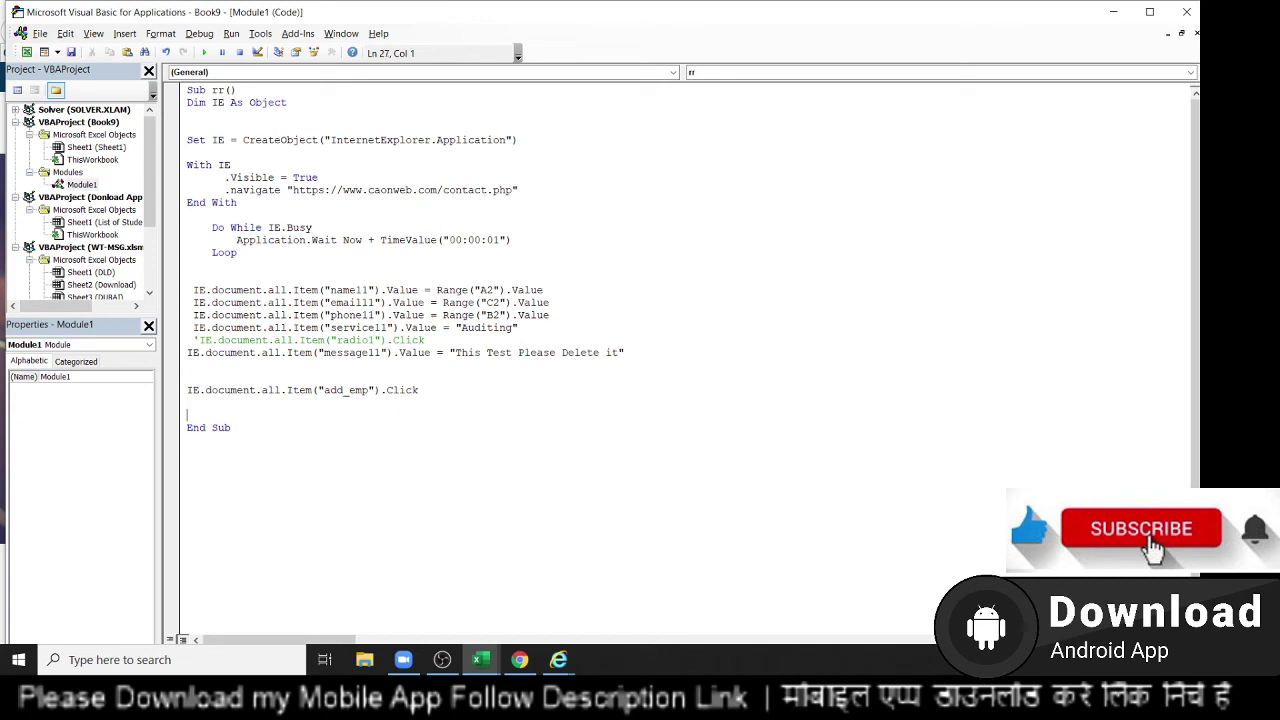
pyautogui.write('ie')
pyautogui.write('.u')
pyautogui.press('BackSpace')
pyautogui.write('quet')
pyautogui.press('Down')
pyautogui.press('Up')
pyautogui.write('i')
pyautogui.press('Down')
pyautogui.press('BackSpace')
pyautogui.write('e')
pyautogui.press('Down')
pyautogui.moveTo(238, 415); pyautogui.dragTo(187, 415)
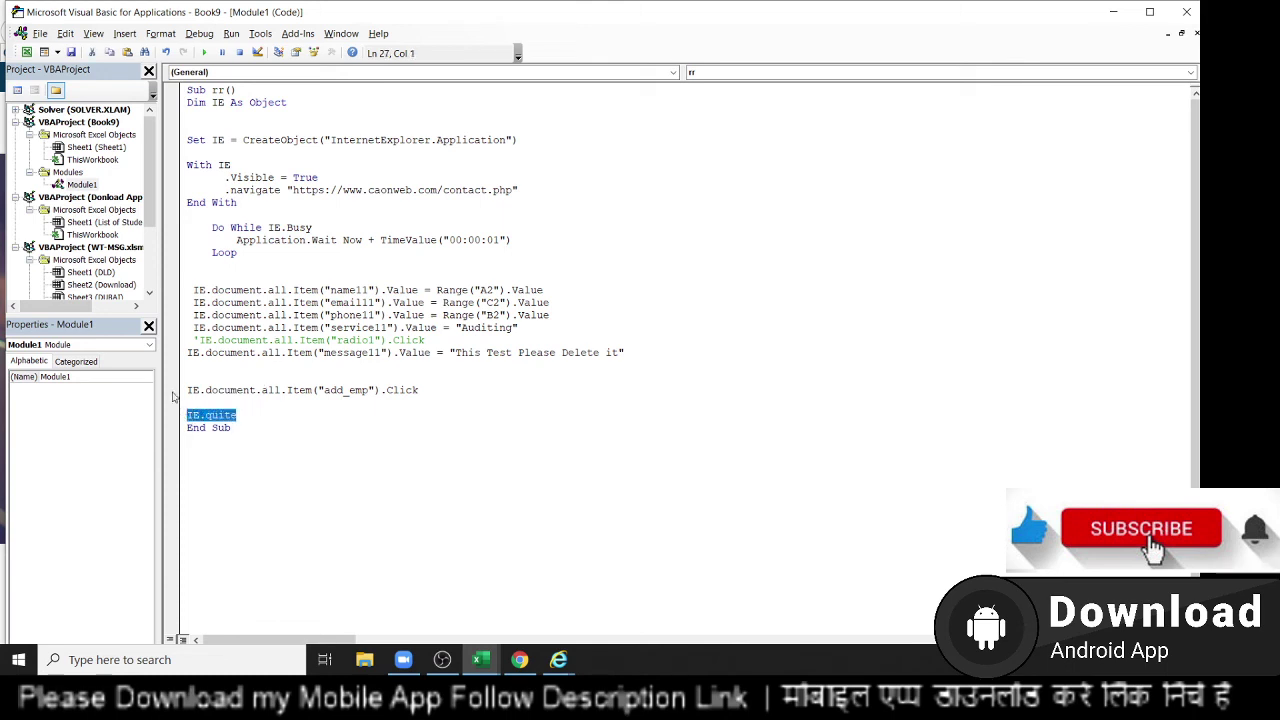
pyautogui.press('Delete')
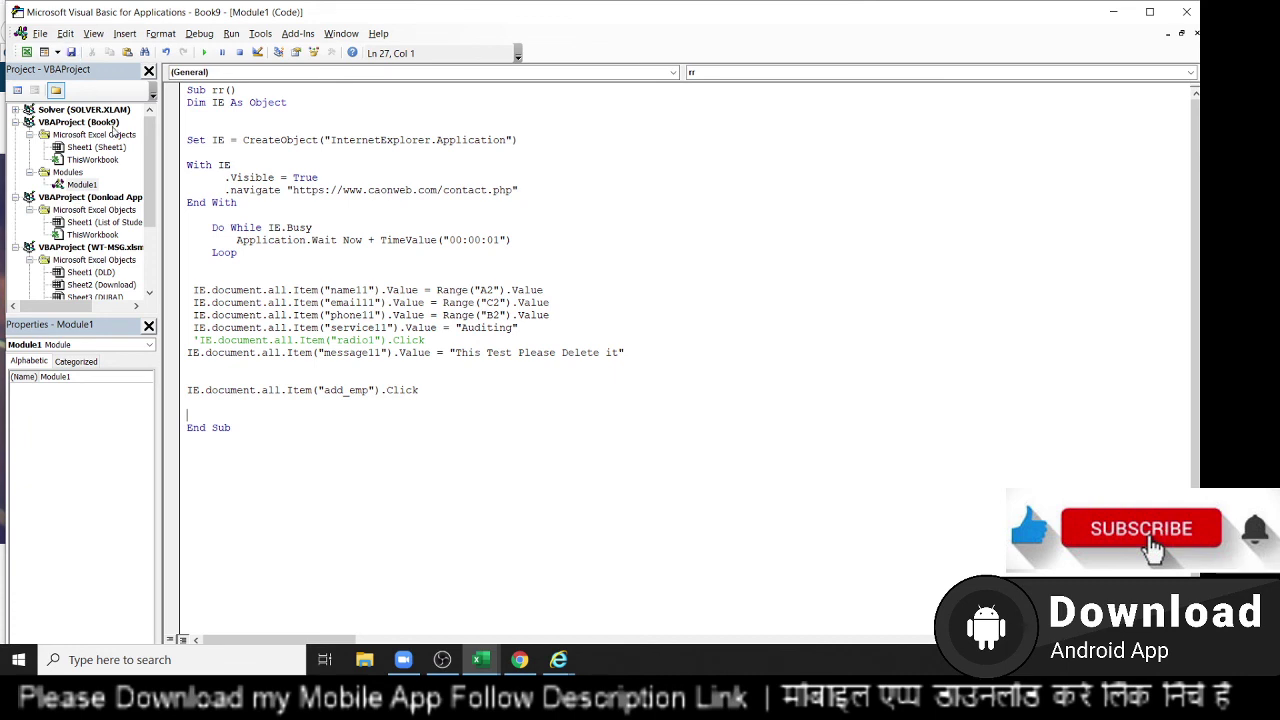
# Step: Highlight the field names name11, email11, phone11, service11 and message11, then show the desktop
pyautogui.doubleClick(342, 290)
pyautogui.click(342, 298)
pyautogui.doubleClick(342, 302)
pyautogui.doubleClick(345, 314)
pyautogui.doubleClick(355, 327)
pyautogui.click(357, 352)
pyautogui.doubleClick(357, 352)
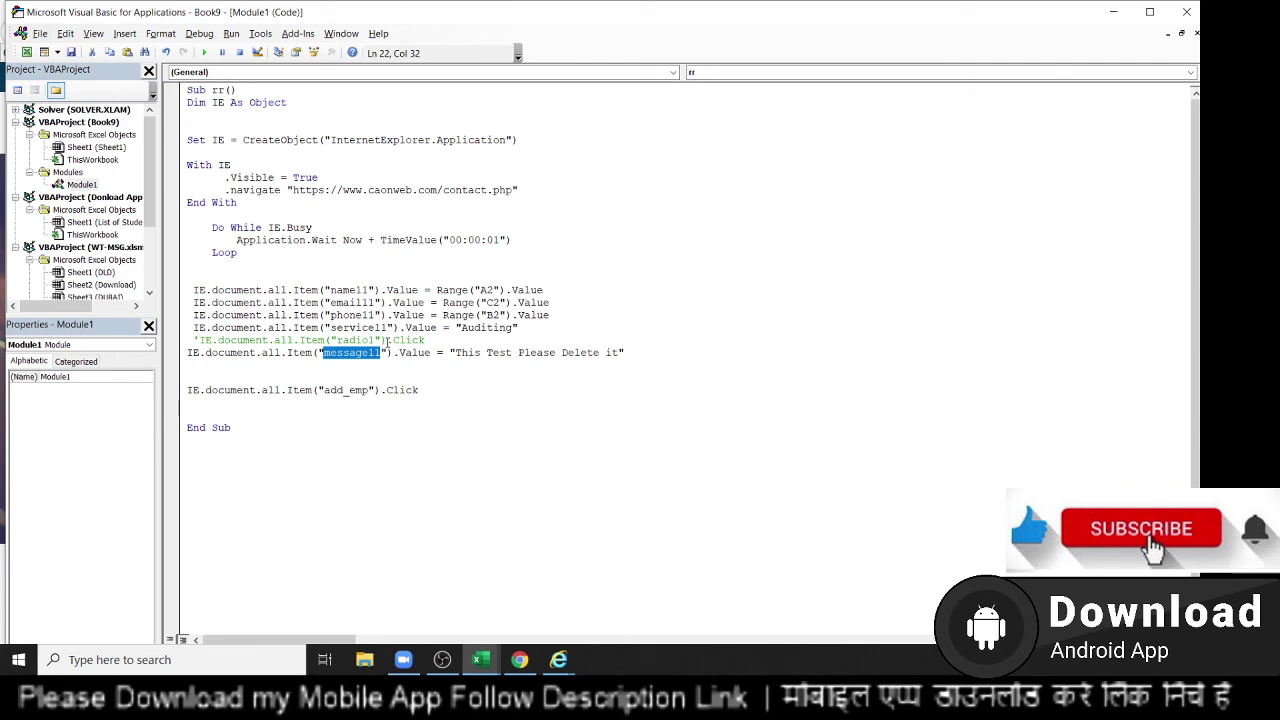
pyautogui.press('super+d')
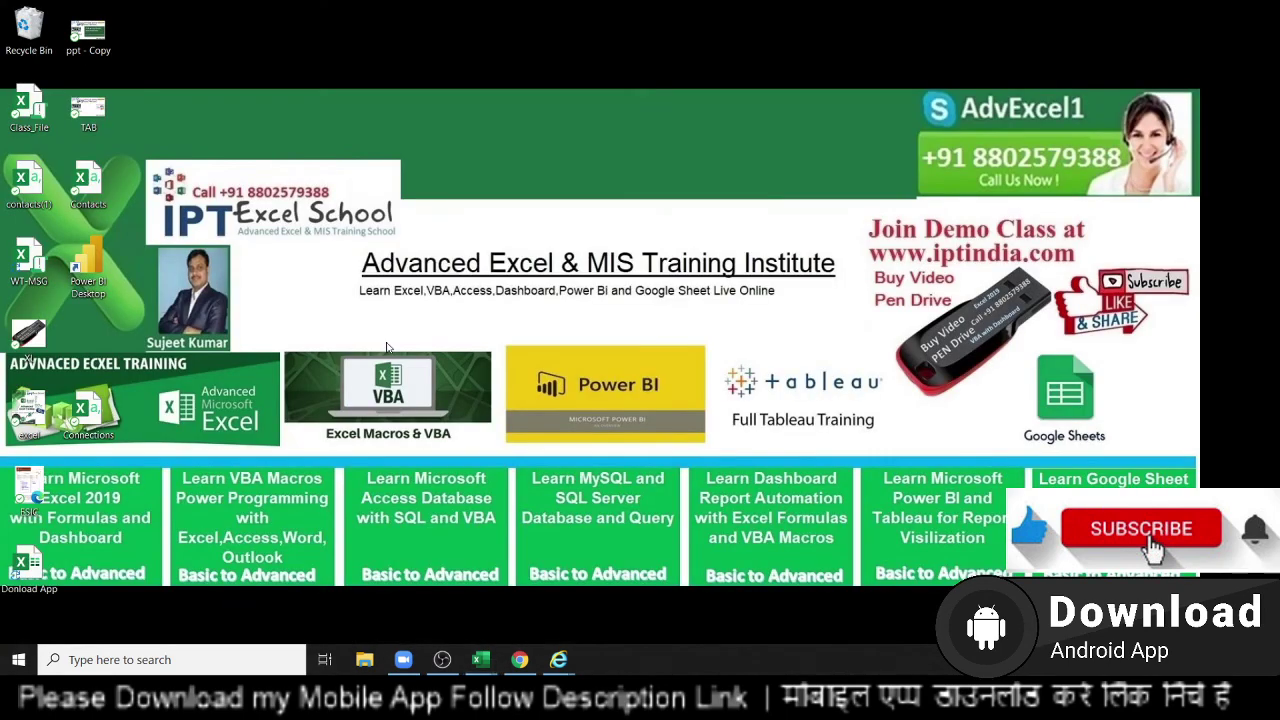